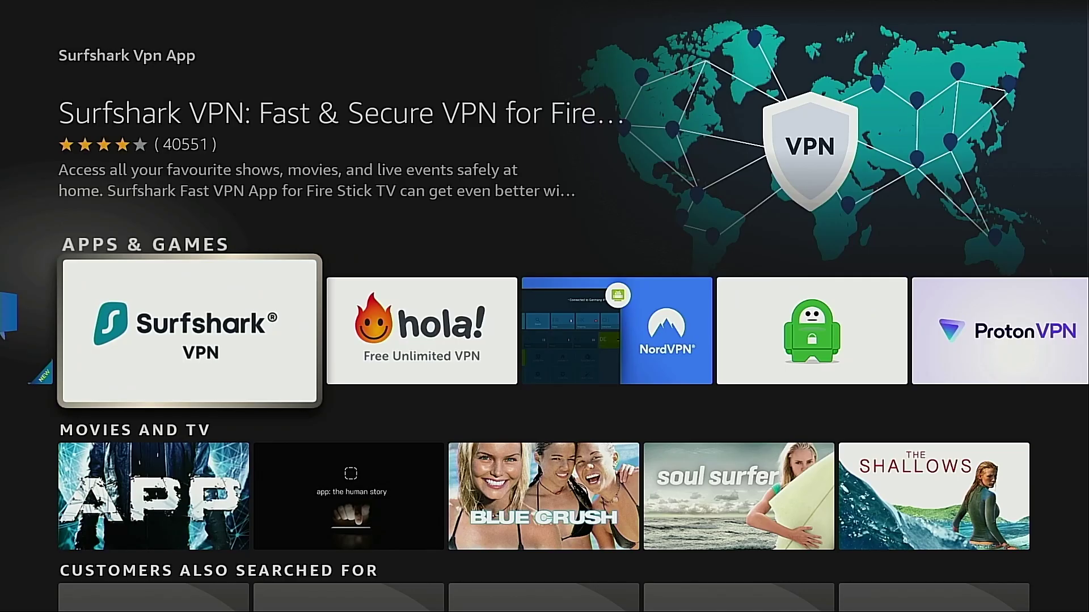
# Start the Surfshark VPN download on Fire TV, then search 'surf' in Google Play and open Surfshark VPN
pyautogui.press('Return')
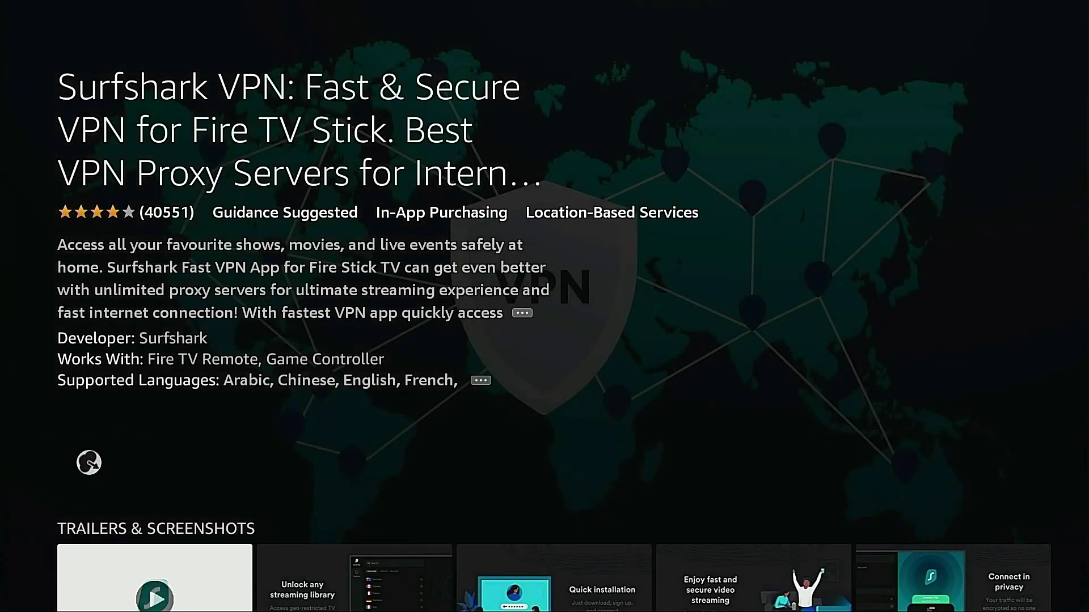
pyautogui.press('Return')
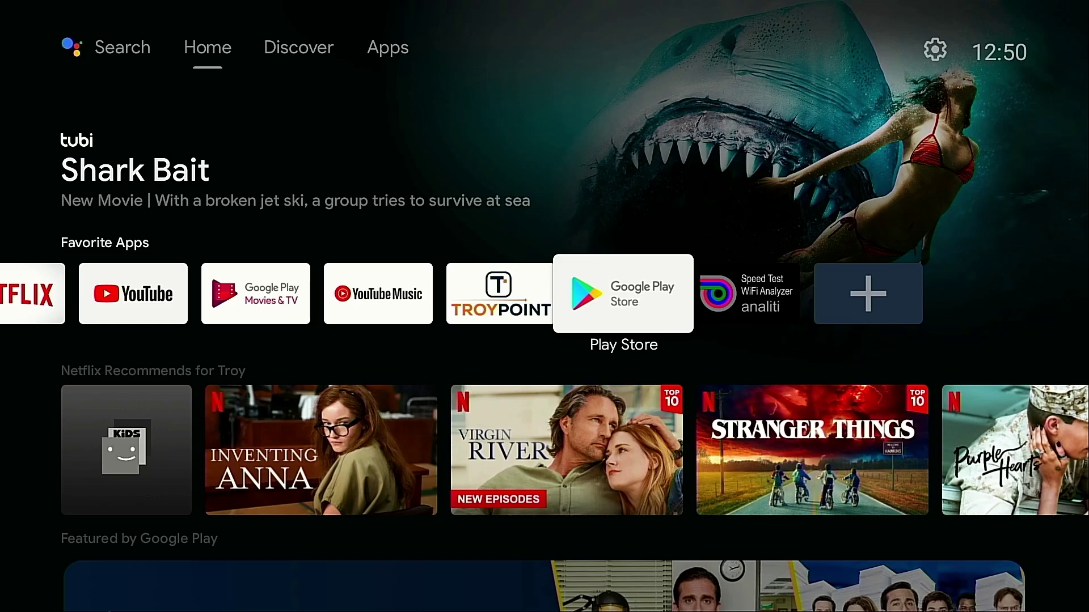
pyautogui.press('Return')
pyautogui.press('Up')
pyautogui.press('Left')
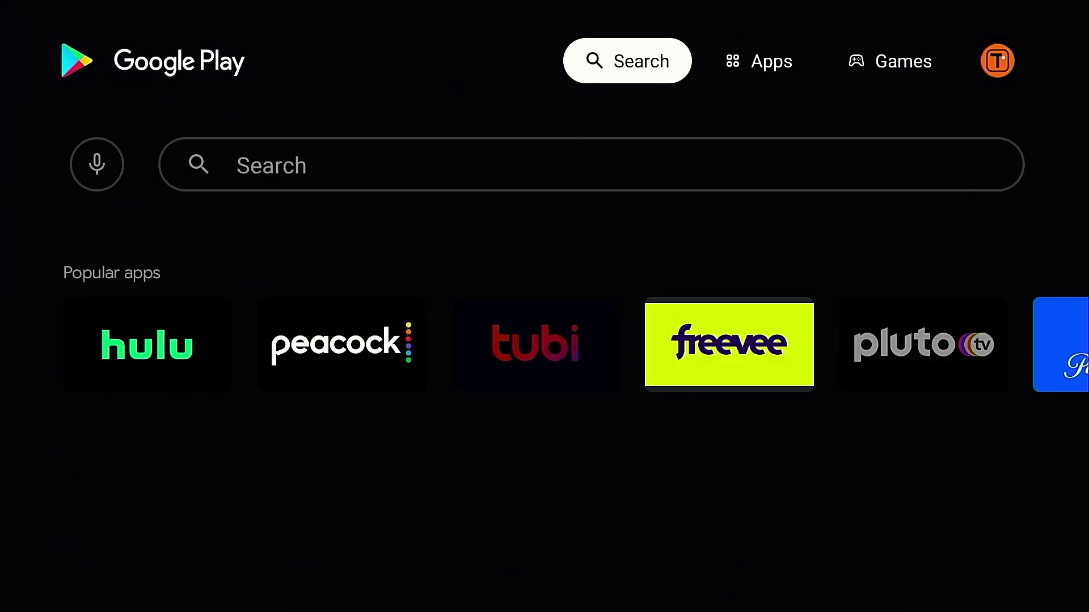
pyautogui.press('Down')
pyautogui.write('surf')
pyautogui.press('Return')
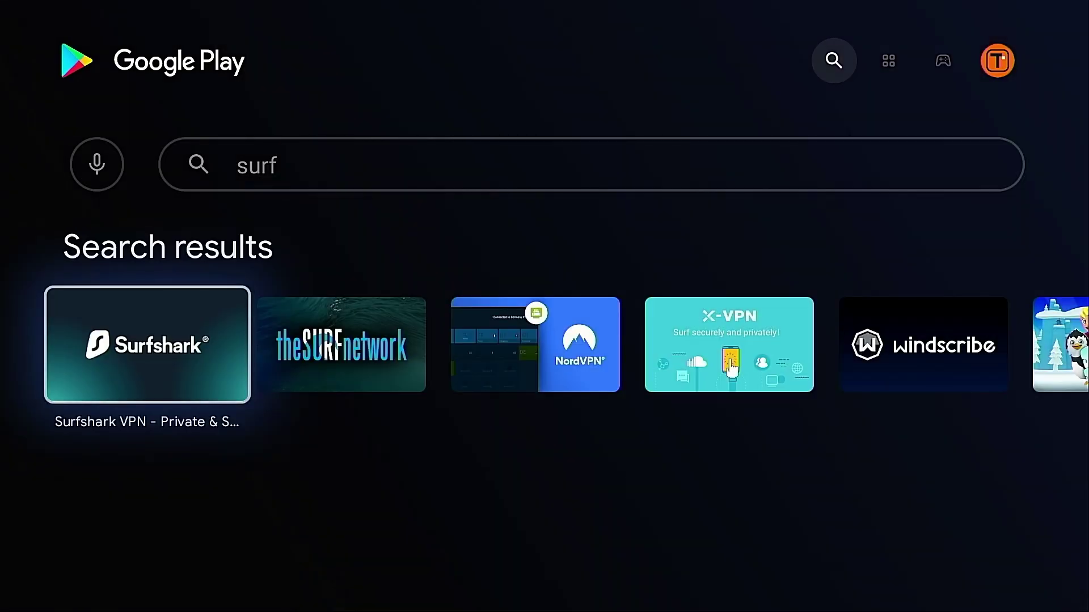
pyautogui.press('Return')
pyautogui.press('Return')
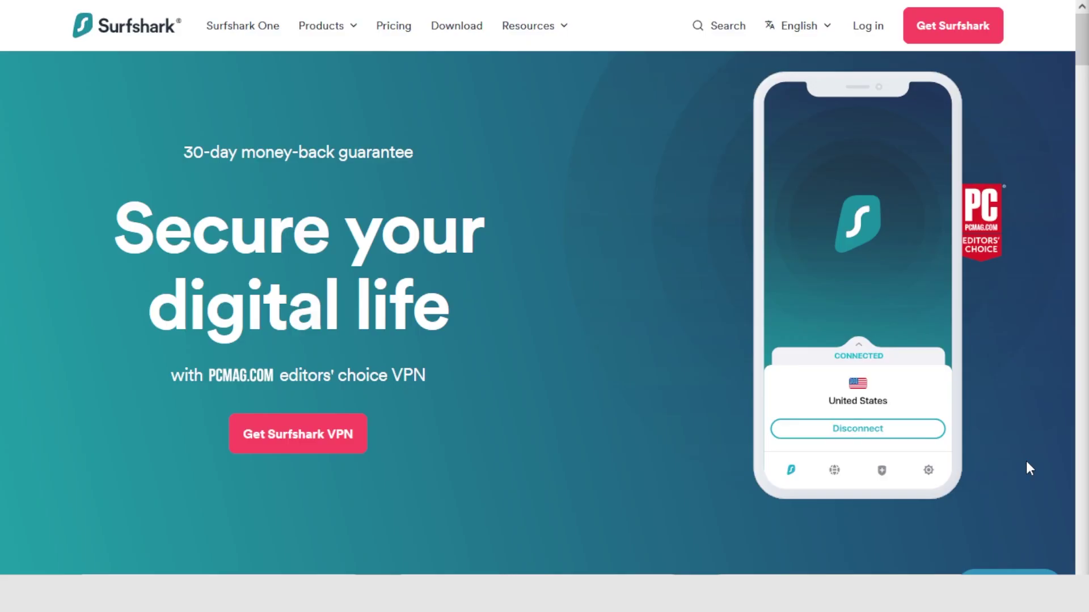
# Scroll down through the Surfshark website's features and pricing sections
pyautogui.scroll(-4, 1025, 461)
pyautogui.scroll(-10, 1026, 462)
pyautogui.scroll(-14, 1027, 468)
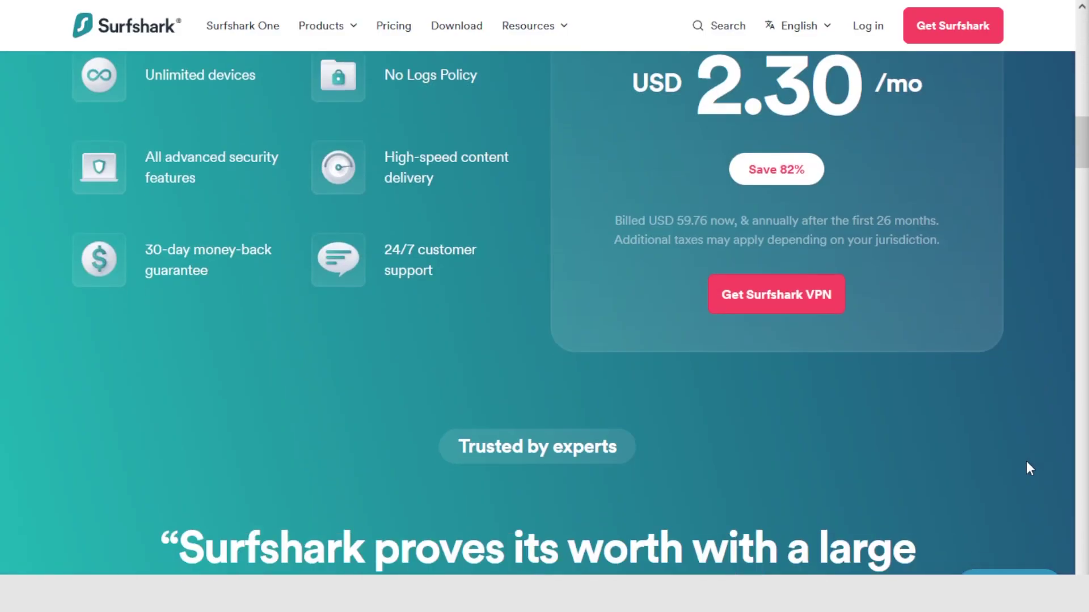
pyautogui.scroll(-14, 1030, 468)
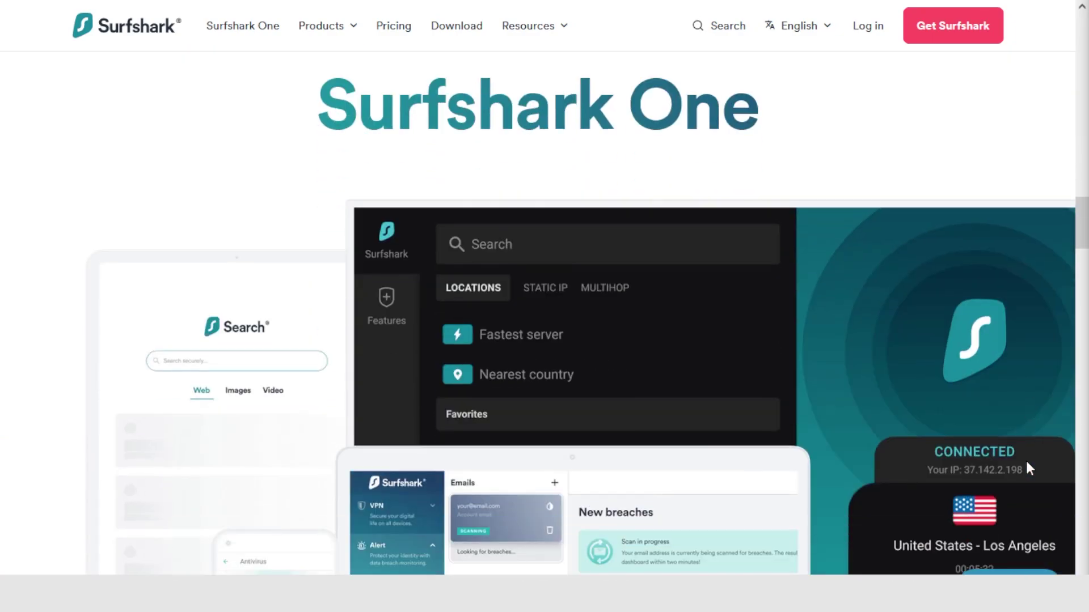
pyautogui.scroll(-14, 1025, 462)
pyautogui.scroll(-14, 1026, 461)
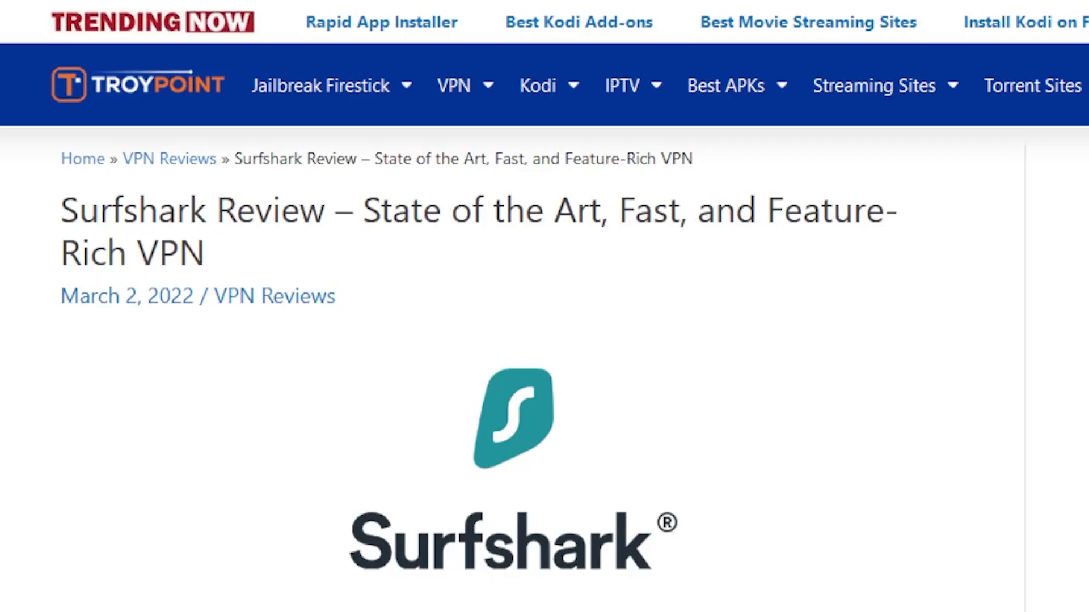
pyautogui.scroll(-12, 544, 306)
pyautogui.scroll(-15, 545, 306)
pyautogui.scroll(-5, 545, 306)
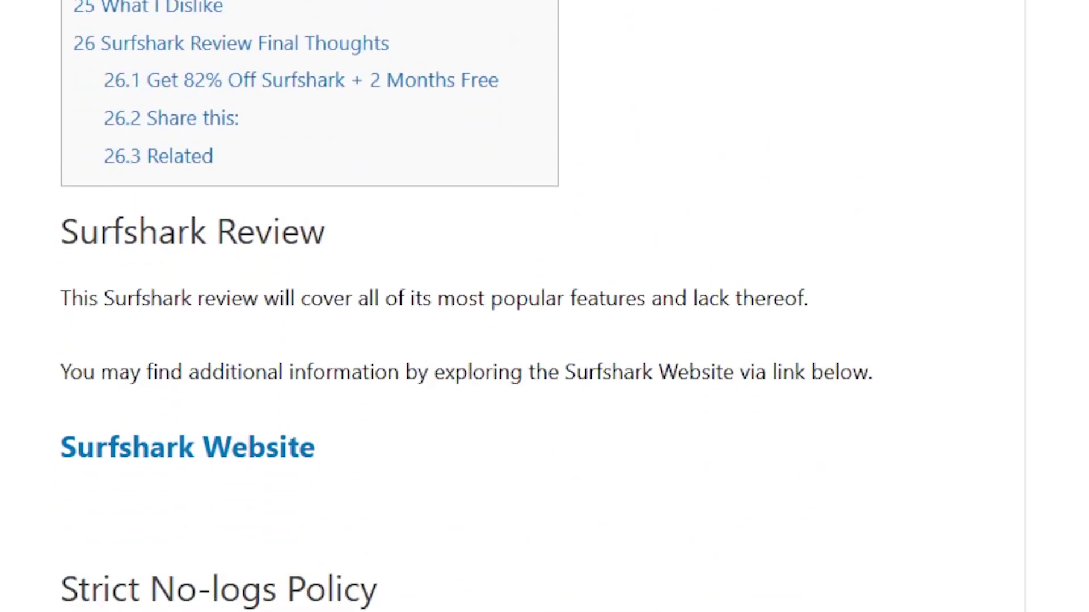
pyautogui.scroll(-16, 545, 306)
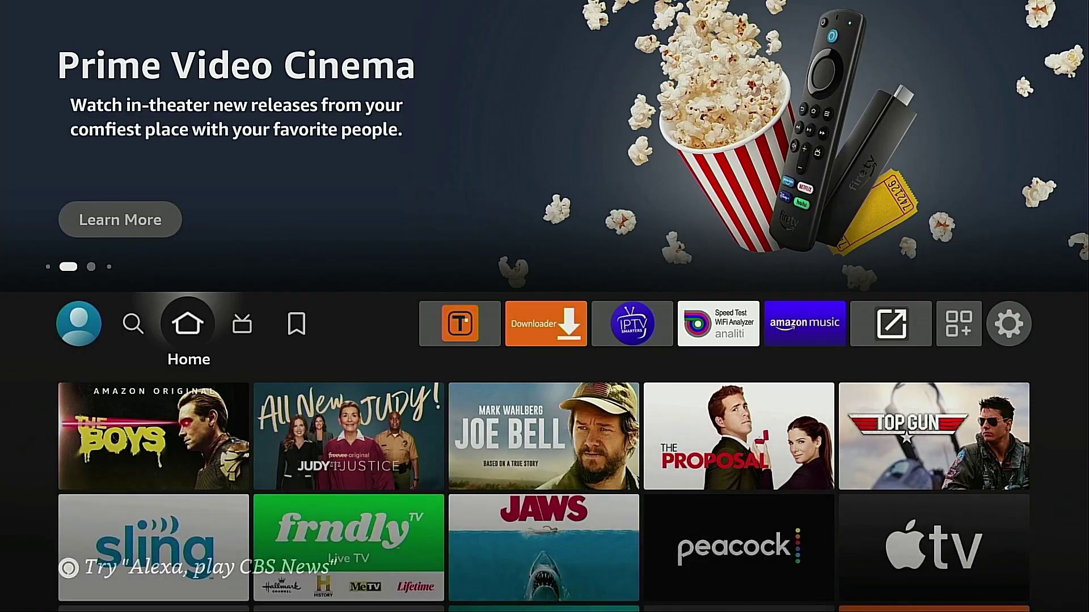
# Search Fire TV's Find page for 'Surf' using the on-screen keyboard
pyautogui.press('Left')
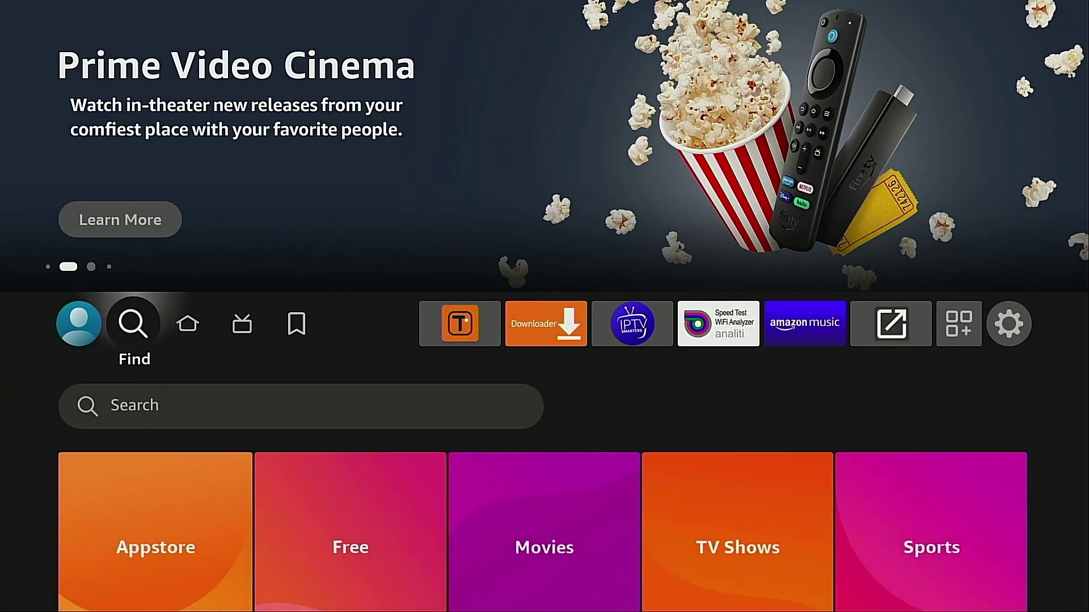
pyautogui.press('Down')
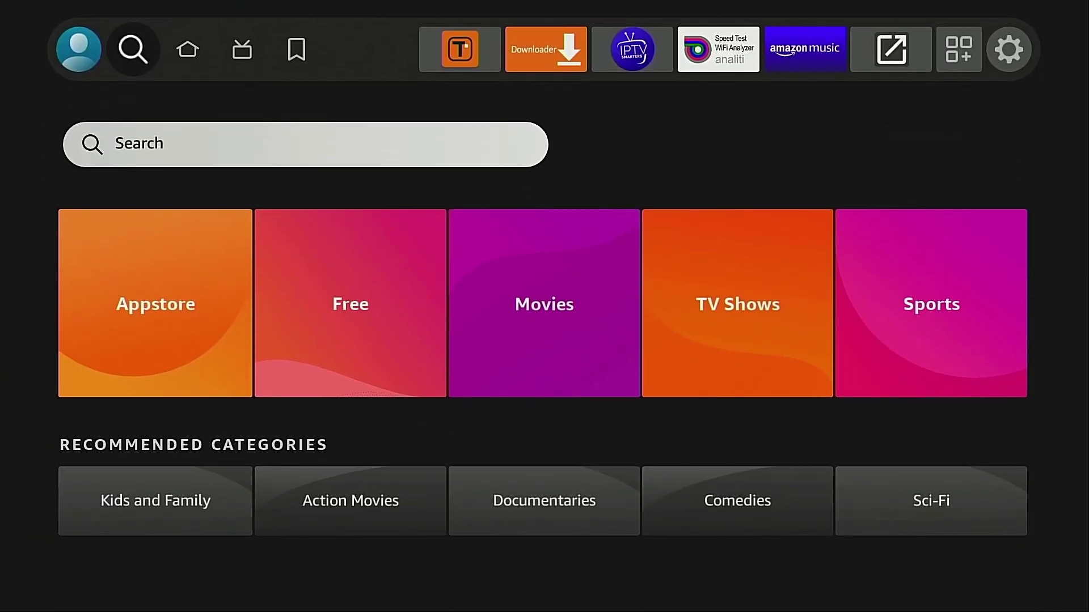
pyautogui.press('Return')
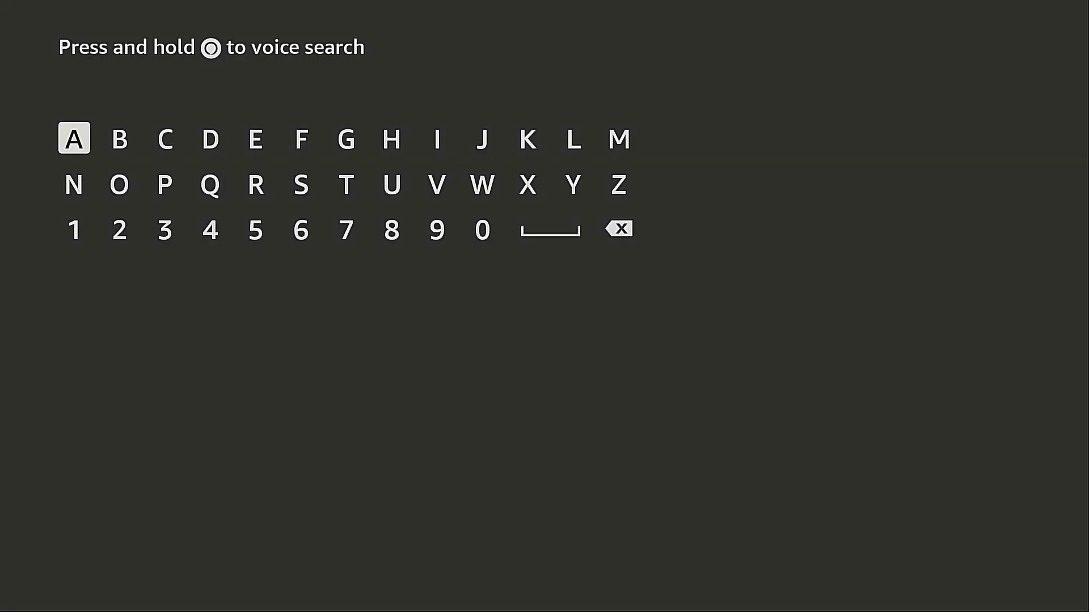
pyautogui.press('Right')
pyautogui.press('Right')
pyautogui.press('Down')
pyautogui.press('Right')
pyautogui.press('Right')
pyautogui.press('Right')
pyautogui.press('Return')
pyautogui.press('Right')
pyautogui.press('Right')
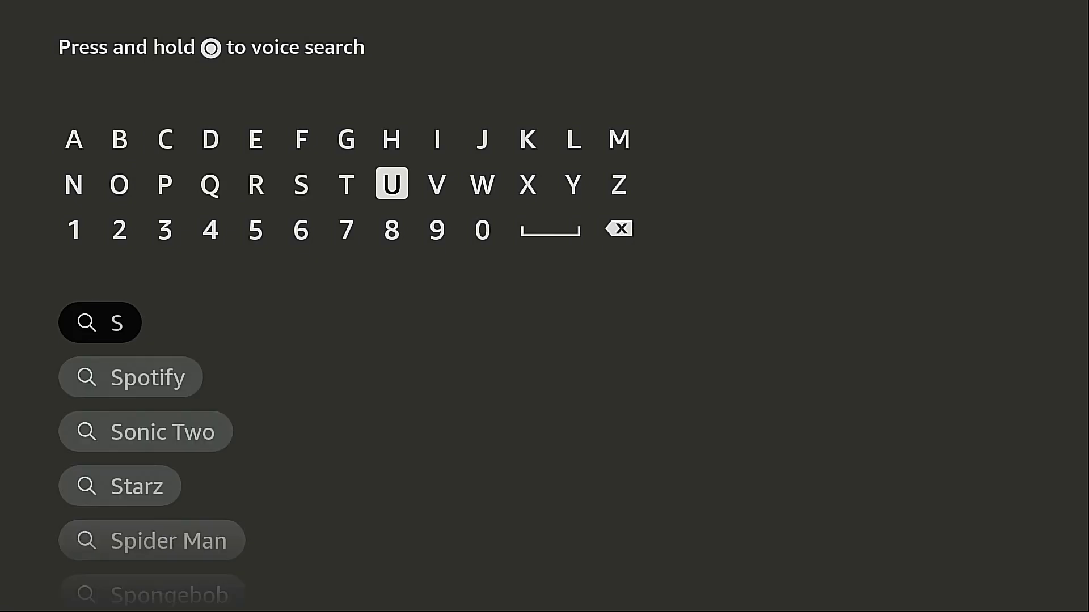
pyautogui.press('Return')
pyautogui.press('Left')
pyautogui.press('Left')
pyautogui.press('Left')
pyautogui.press('Return')
pyautogui.press('Up')
pyautogui.press('Right')
pyautogui.press('Return')
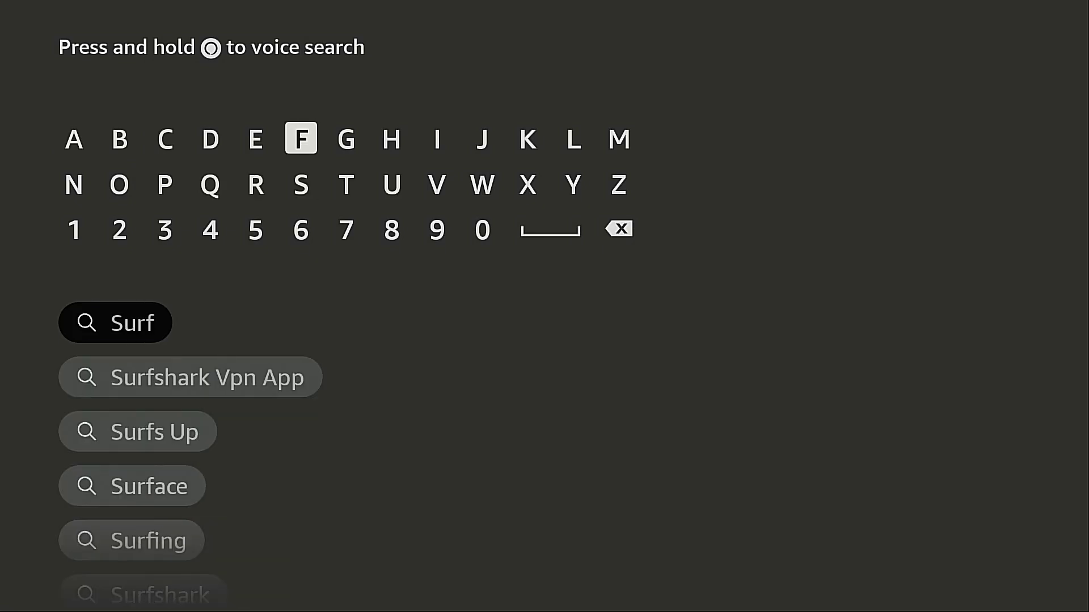
# Pick the 'Surfshark Vpn App' suggestion and start downloading Surfshark VPN
pyautogui.press('Down')
pyautogui.press('Down')
pyautogui.press('Down')
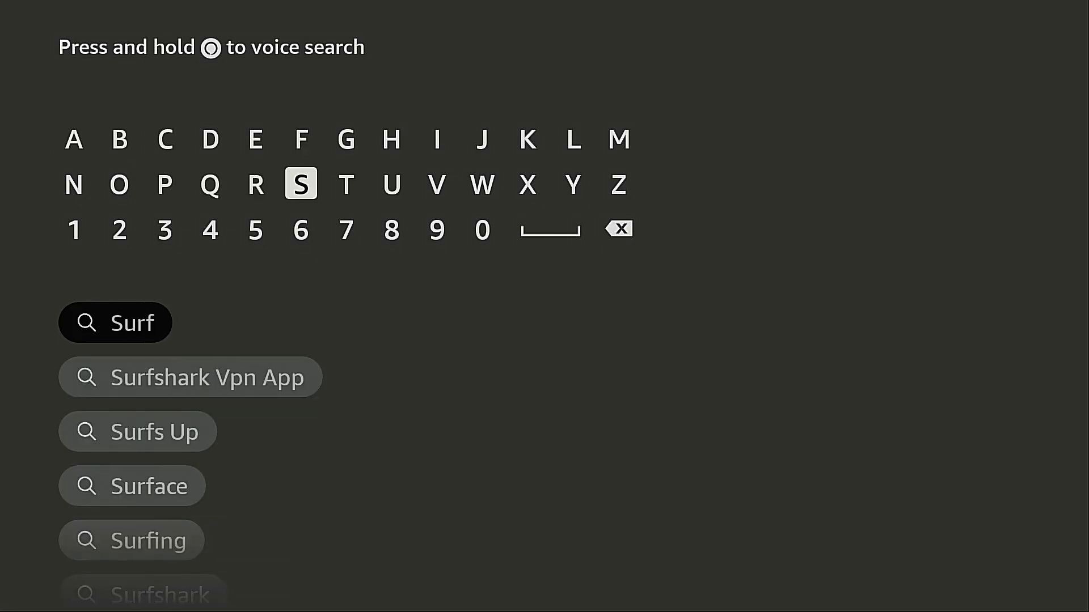
pyautogui.press('Down')
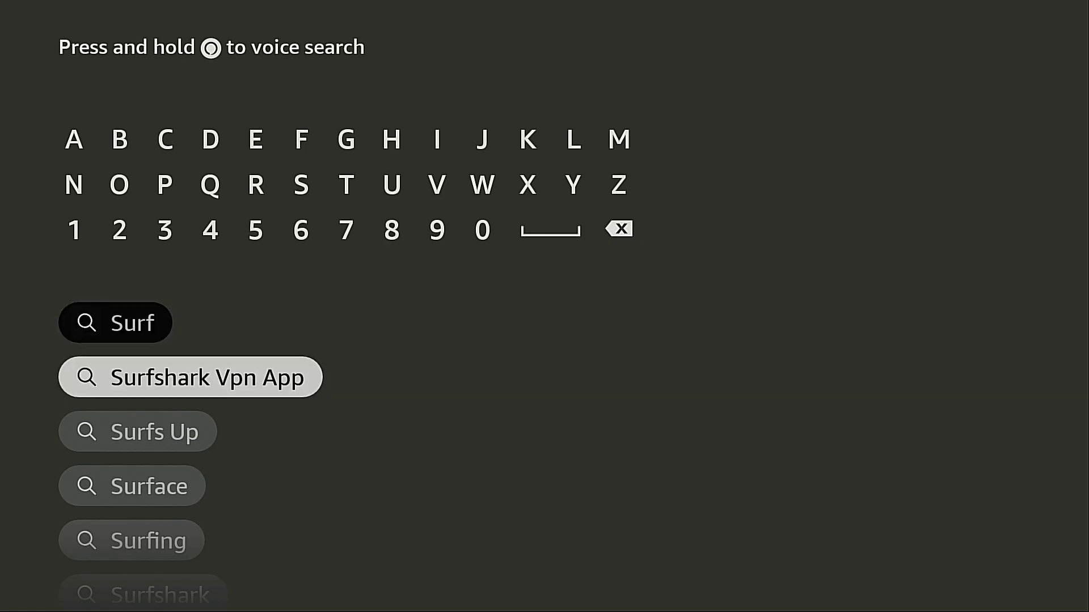
pyautogui.press('Return')
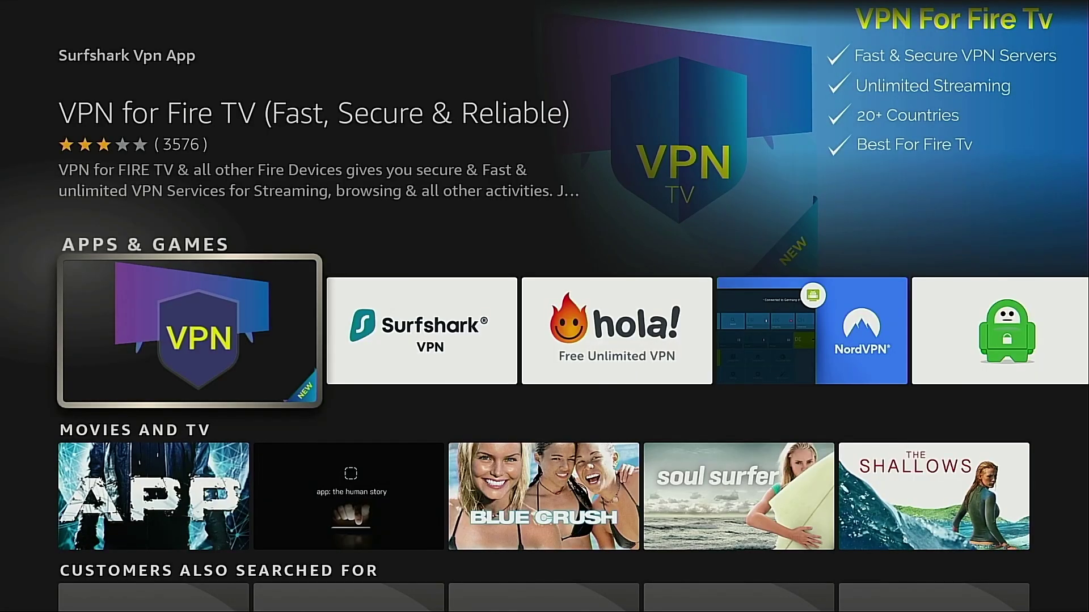
pyautogui.press('Right')
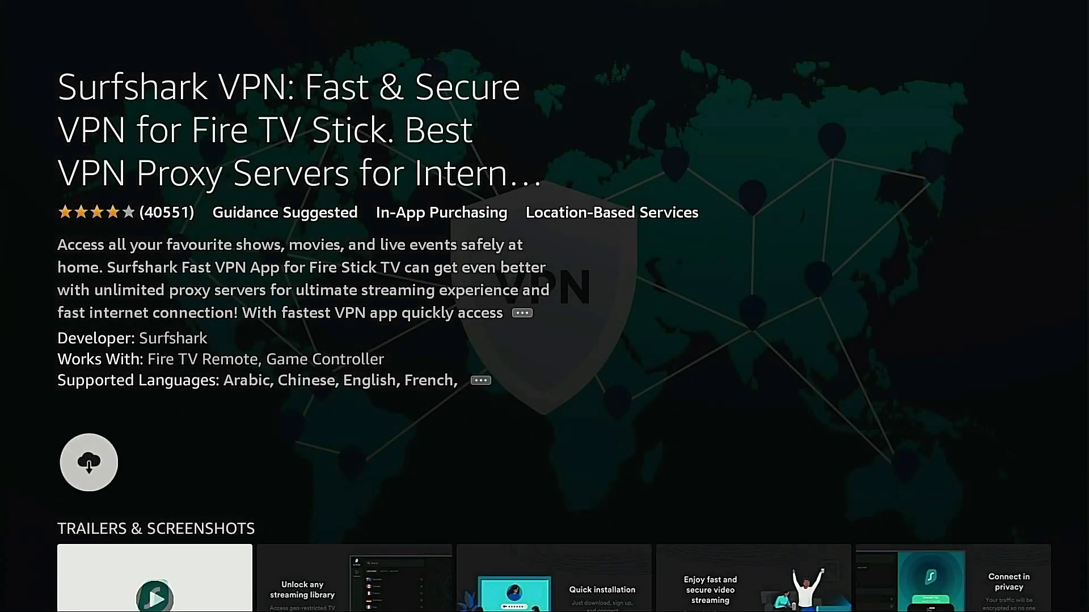
pyautogui.press('Return')
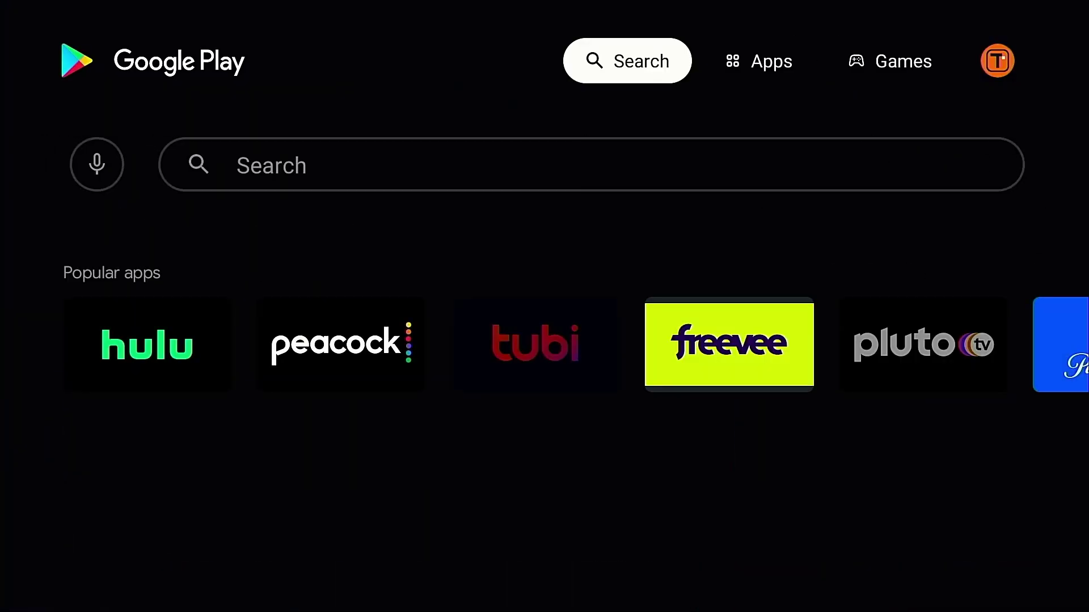
# Search Google Play for 'surf' and open the Surfshark VPN app details
pyautogui.press('Down')
pyautogui.press('Right')
pyautogui.press('Return')
pyautogui.press('Up')
pyautogui.press('Left')
pyautogui.press('Left')
pyautogui.press('Left')
pyautogui.press('Left')
pyautogui.press('Left')
pyautogui.write('surf')
pyautogui.press('Return')
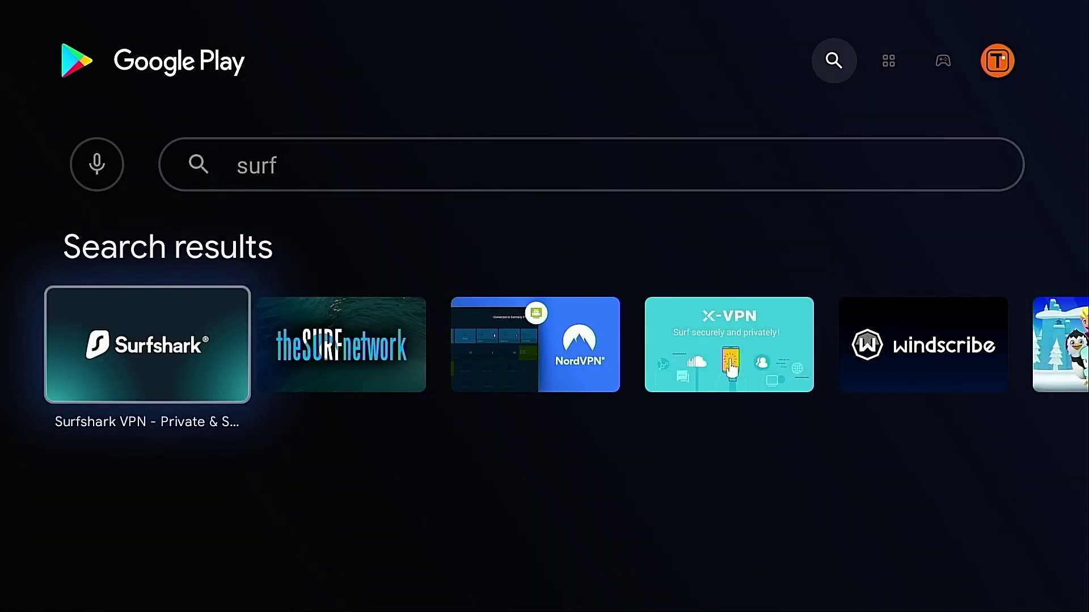
pyautogui.press('Return')
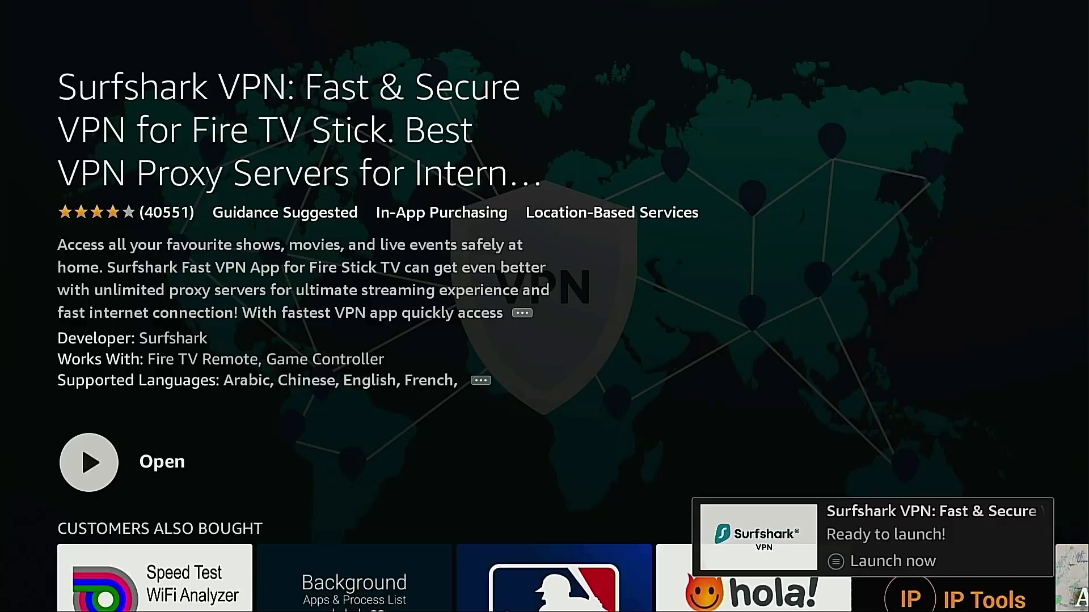
# Open Fire TV's full list of installed apps and select Surfshark VPN
pyautogui.press('Home')
pyautogui.press('Right')
pyautogui.press('Right')
pyautogui.press('Right')
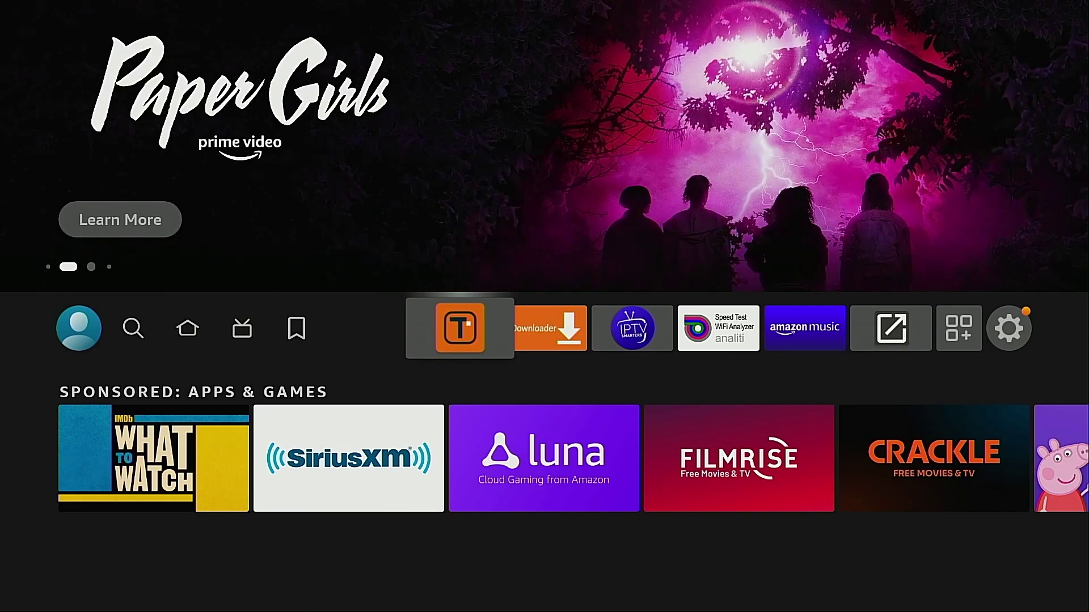
pyautogui.press('Right')
pyautogui.press('Right')
pyautogui.press('Right')
pyautogui.press('Right')
pyautogui.press('Right')
pyautogui.press('Right')
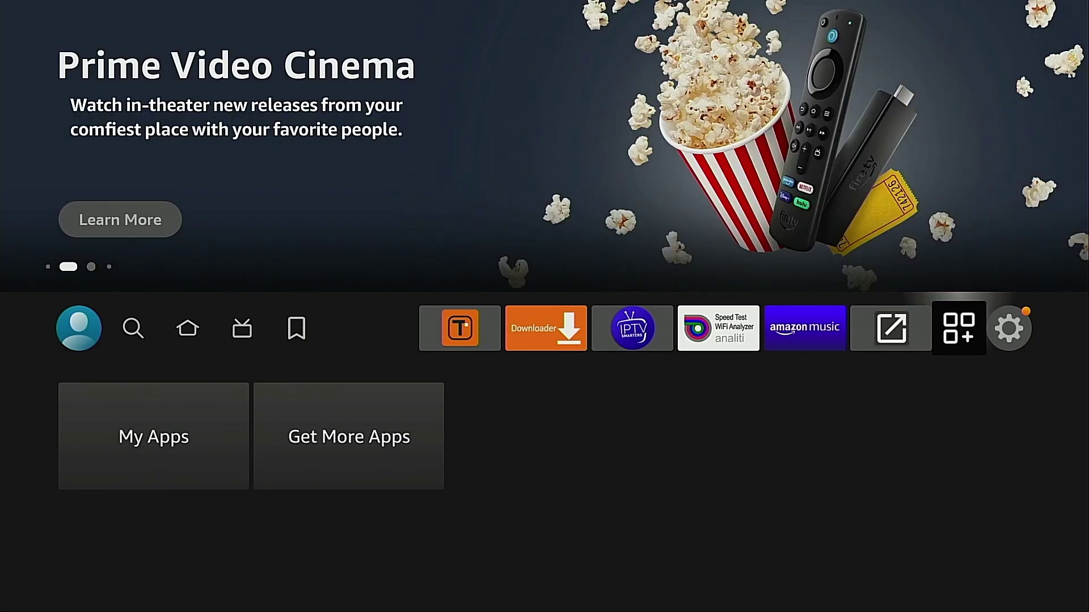
pyautogui.press('Return')
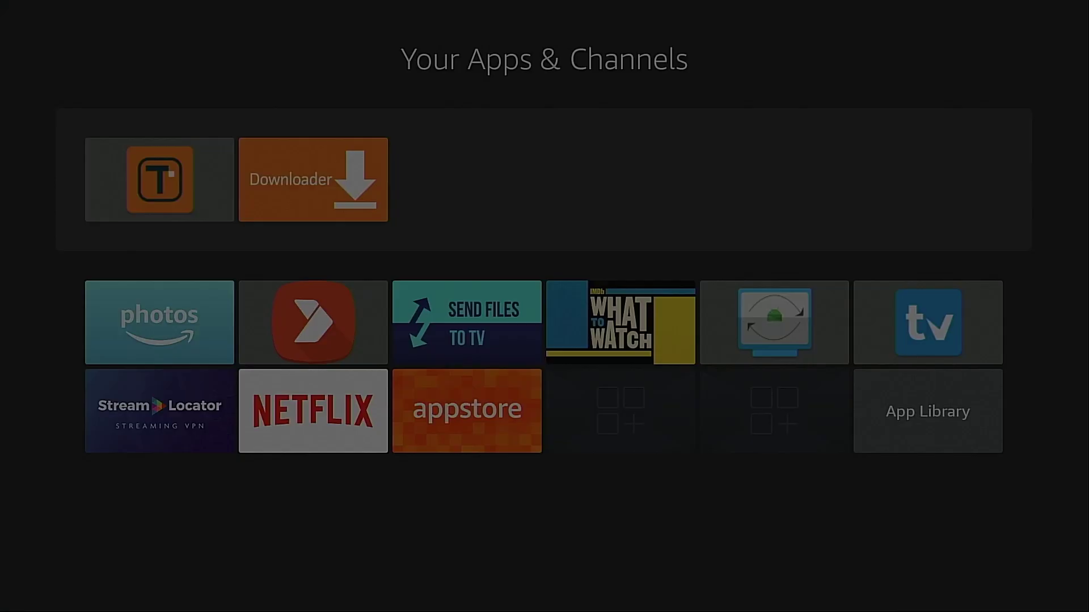
pyautogui.press('Down')
pyautogui.press('Down')
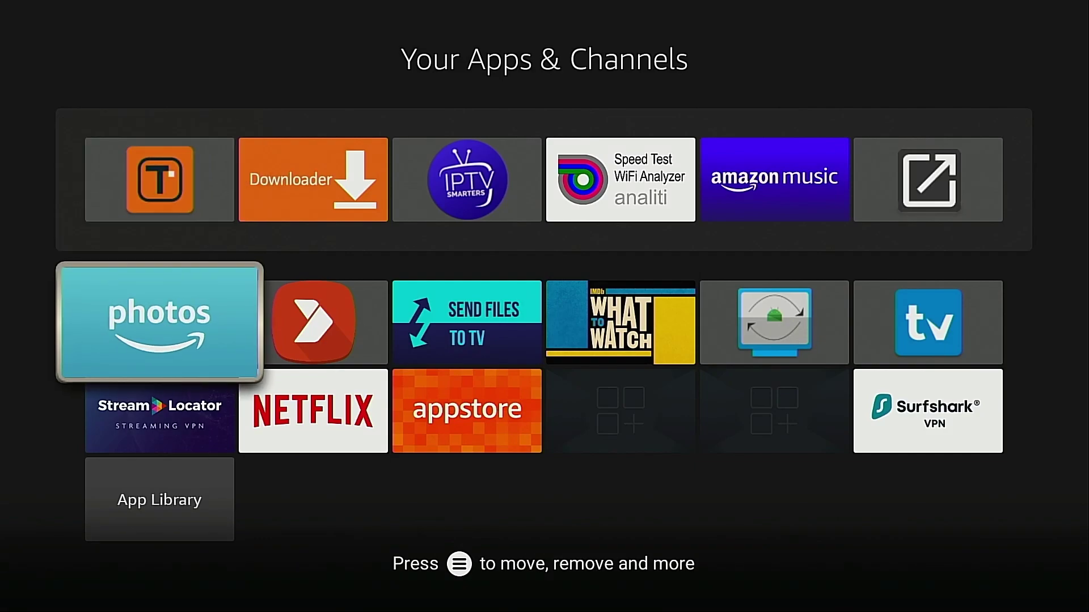
pyautogui.press('Right')
pyautogui.press('Right')
pyautogui.press('Right')
pyautogui.press('Right')
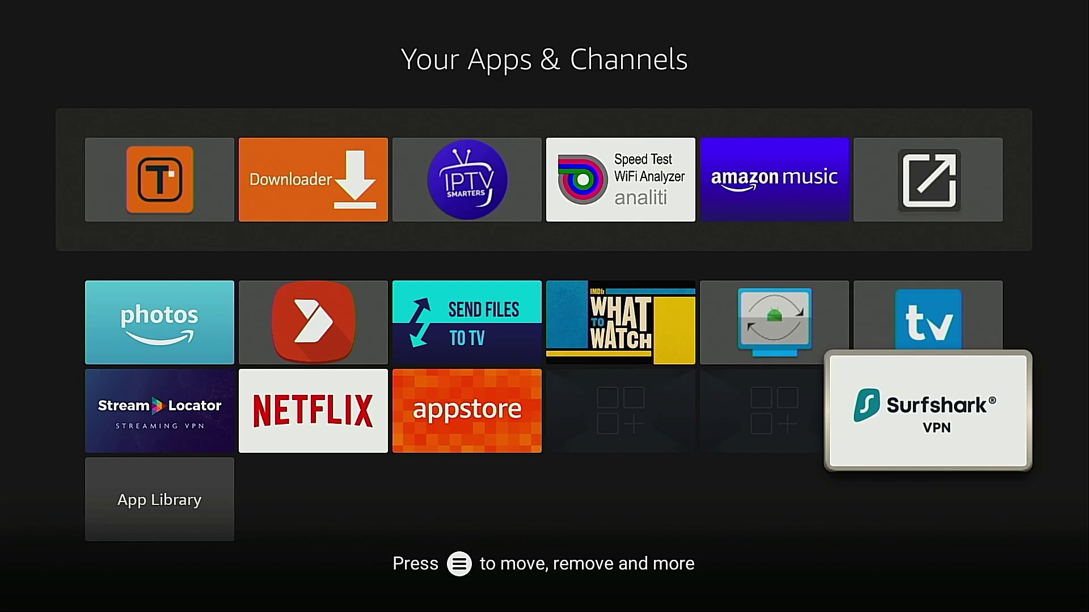
# Move the Surfshark VPN tile to the first top-row slot and return Home
pyautogui.press('Menu')
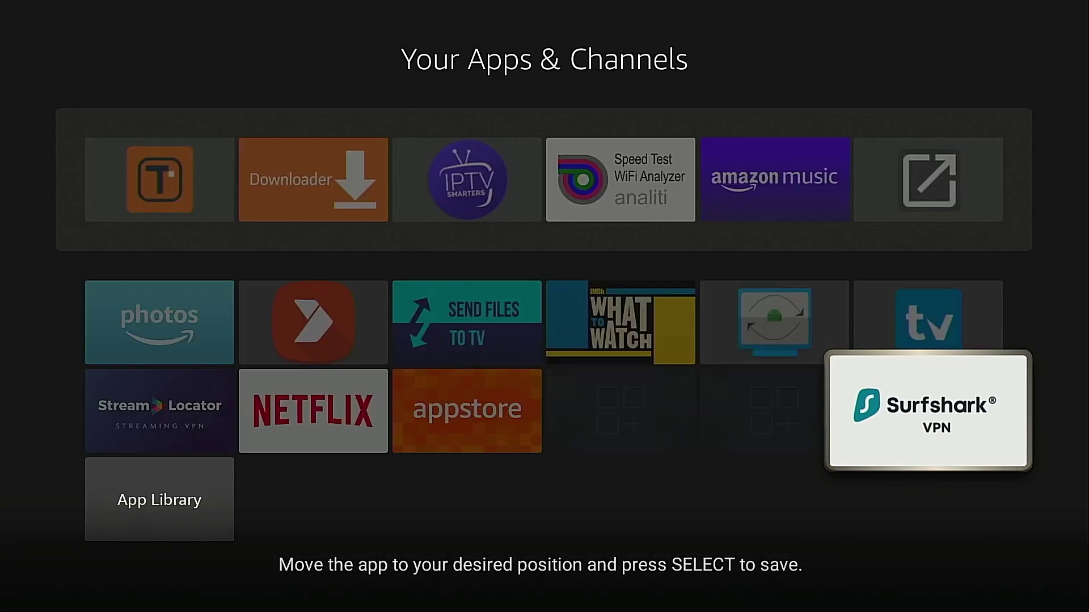
pyautogui.press('Up')
pyautogui.press('Up')
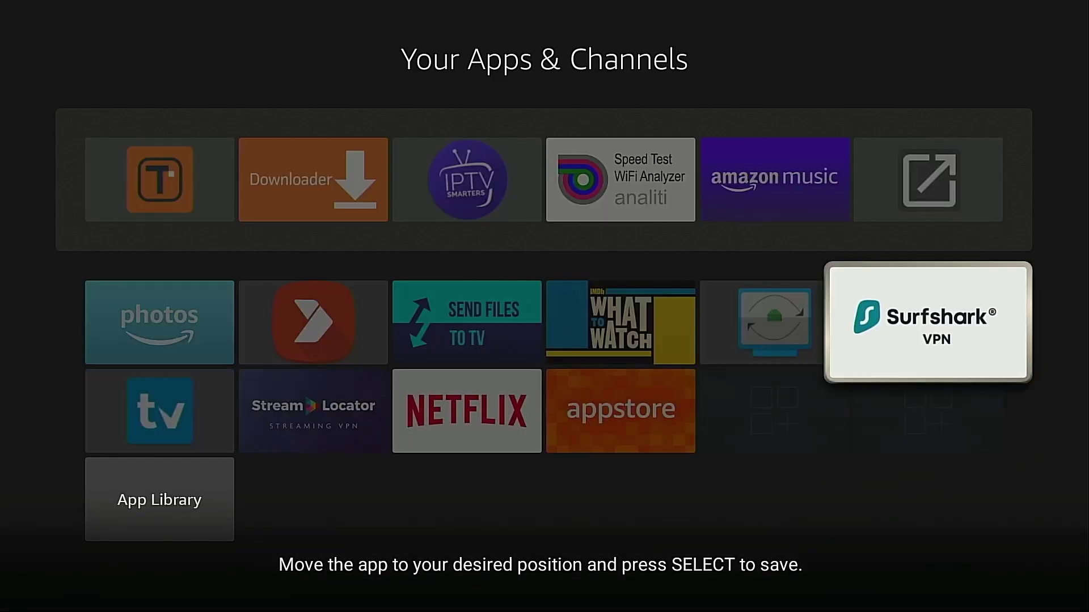
pyautogui.press('Left')
pyautogui.press('Left')
pyautogui.press('Left')
pyautogui.press('Left')
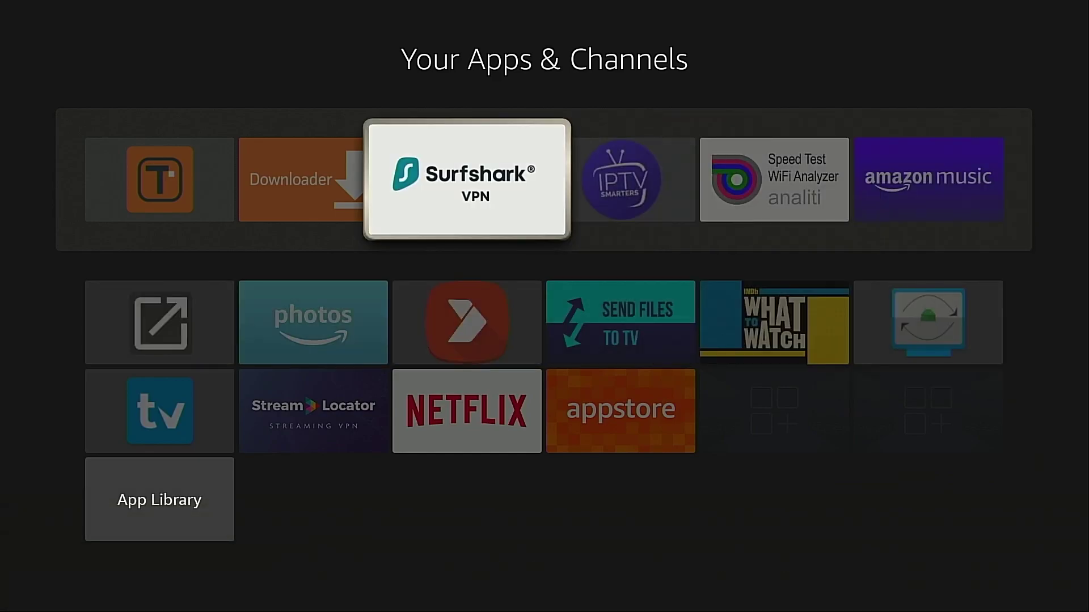
pyautogui.press('Return')
pyautogui.press('Left')
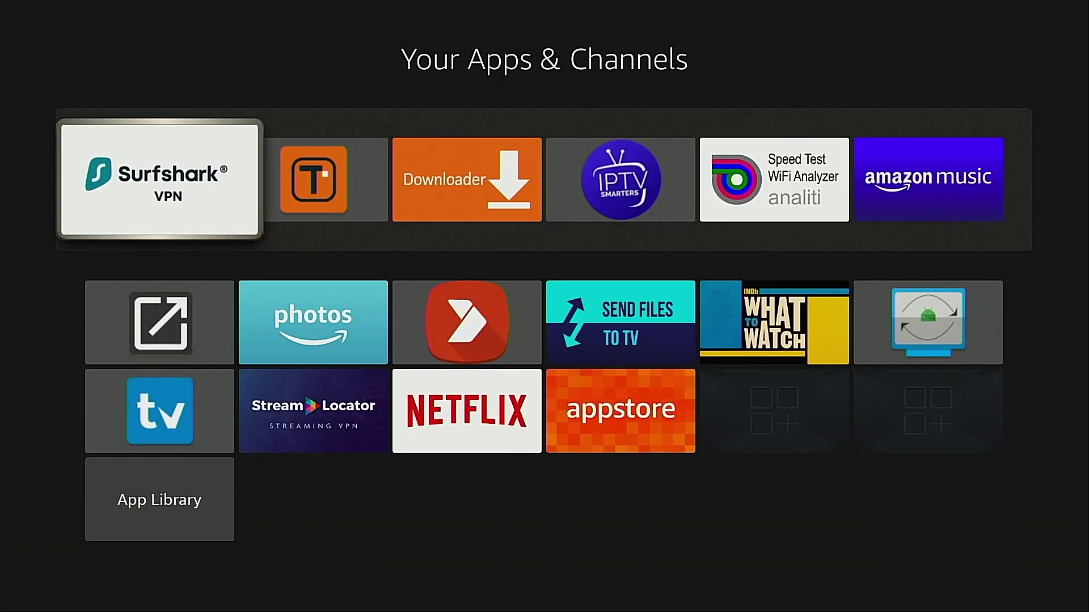
pyautogui.press('Escape')
# Focus the Surfshark app in the Home screen's apps row
pyautogui.press('Right')
pyautogui.press('Right')
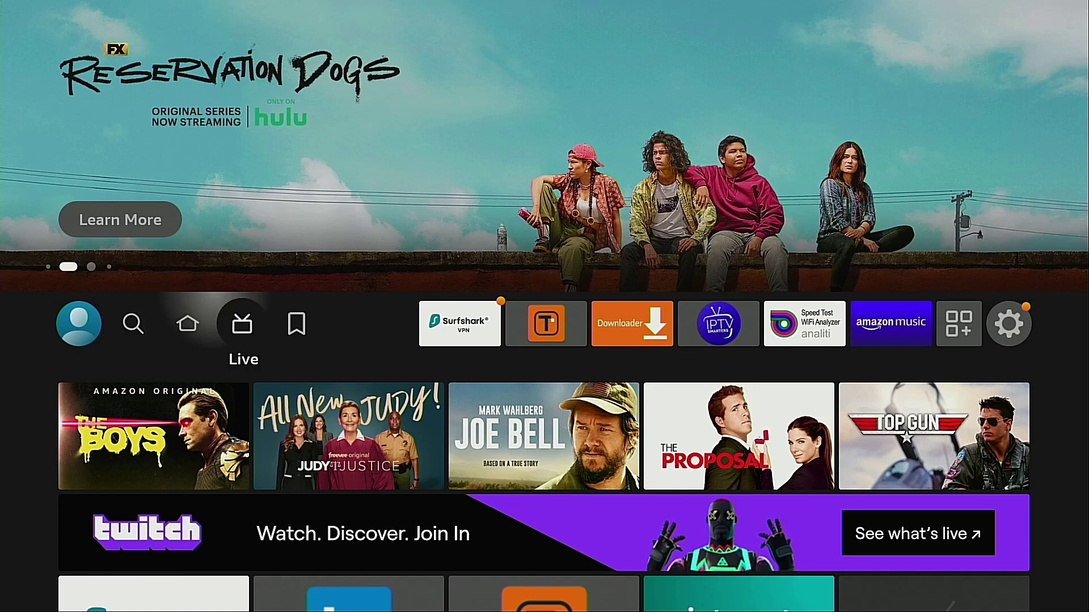
pyautogui.press('Right')
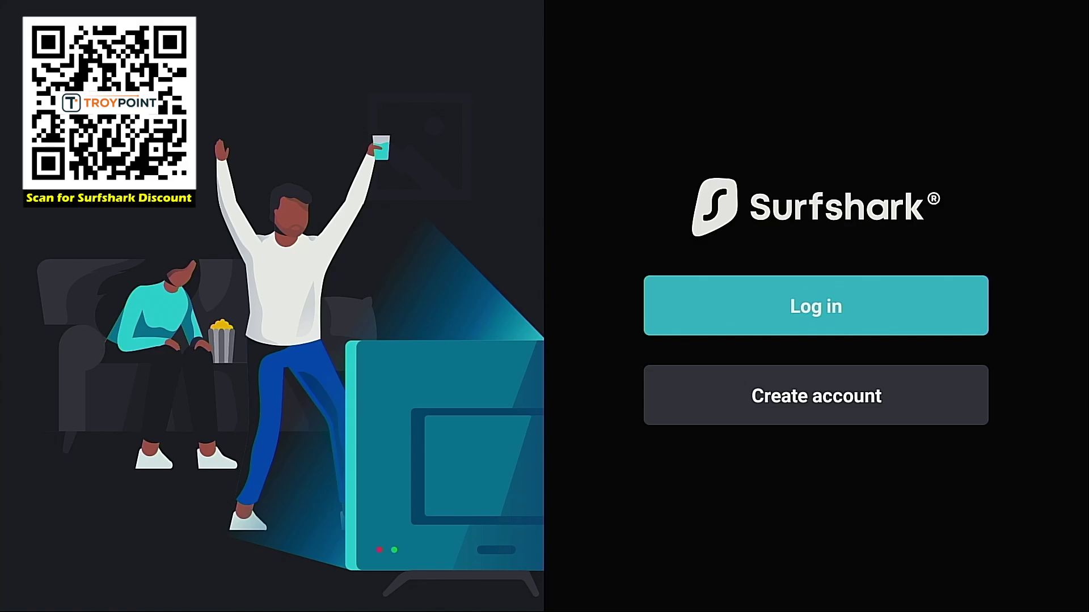
# Log in to Surfshark with the account email and password
pyautogui.press('Return')
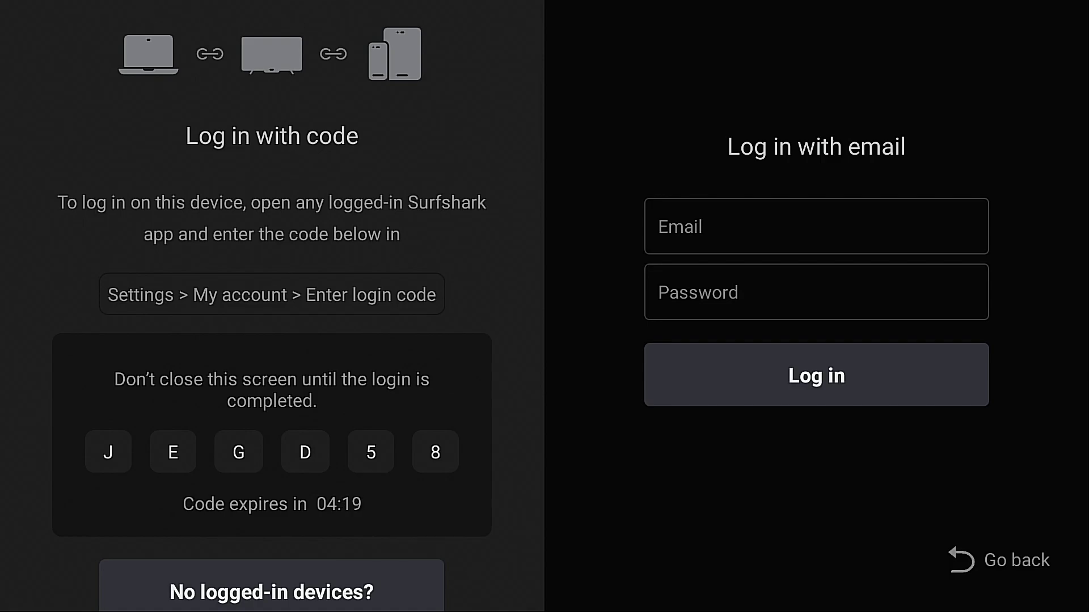
pyautogui.press('Down')
pyautogui.press('Up')
pyautogui.press('Up')
pyautogui.press('Return')
pyautogui.write('troypoint@')
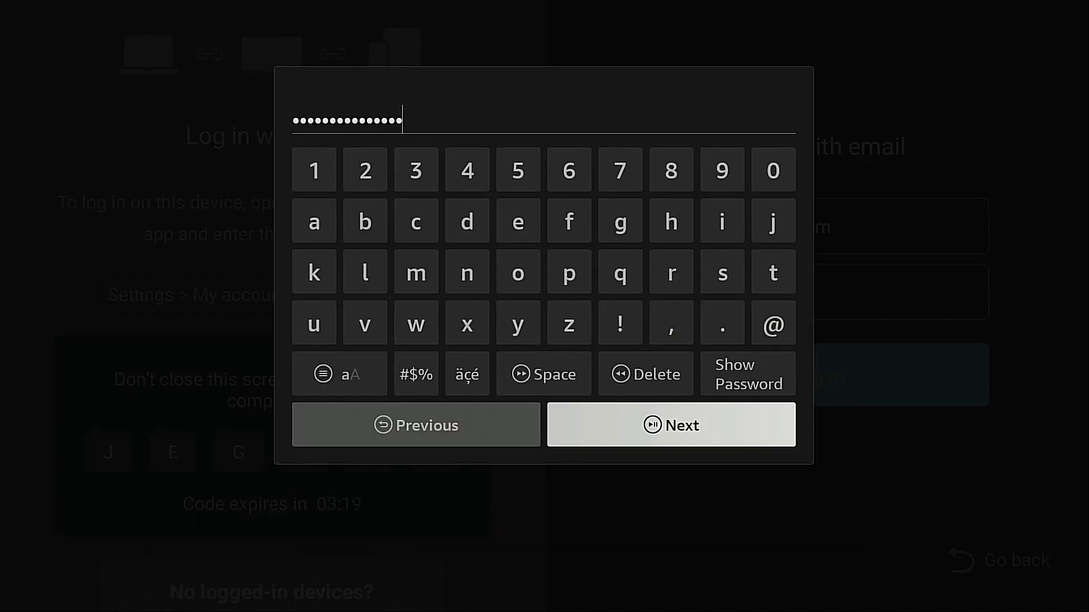
pyautogui.press('Return')
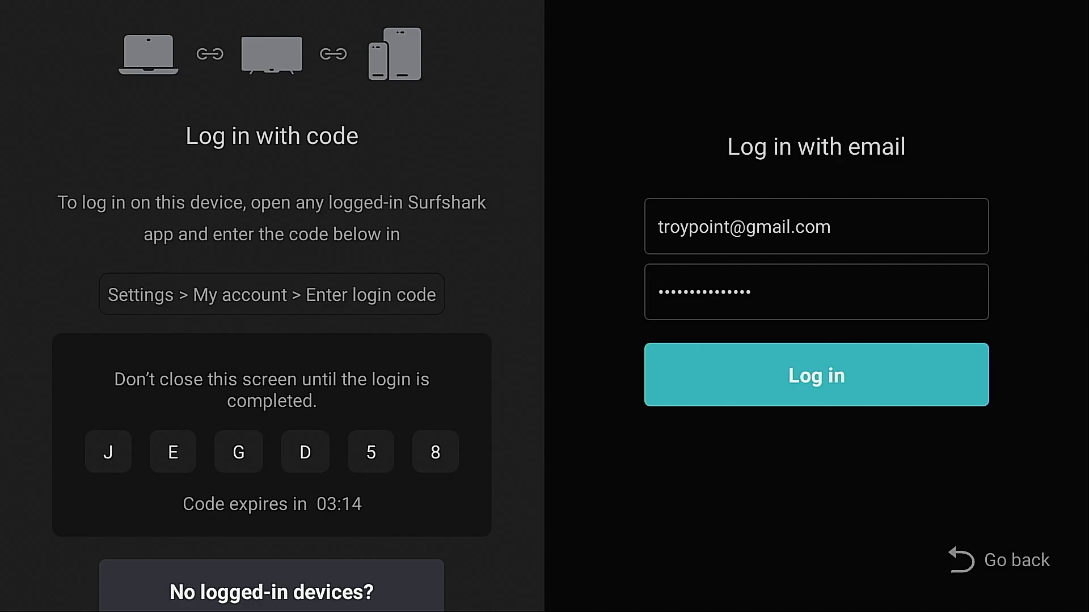
pyautogui.press('Return')
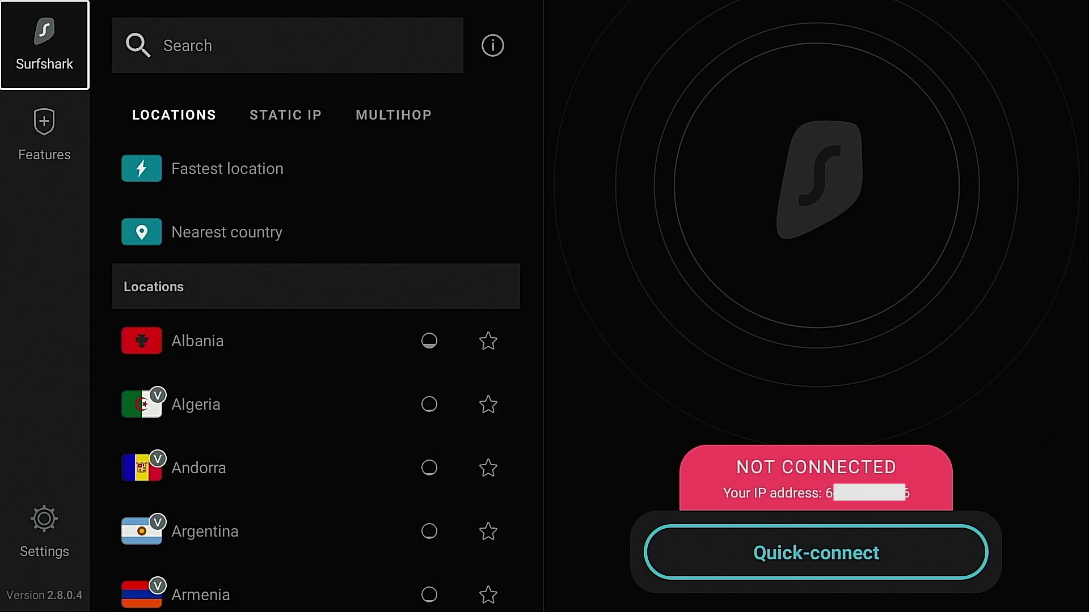
# Quick-connect the VPN, reaching United States - Chicago
pyautogui.click(287, 46)
pyautogui.click(493, 45)
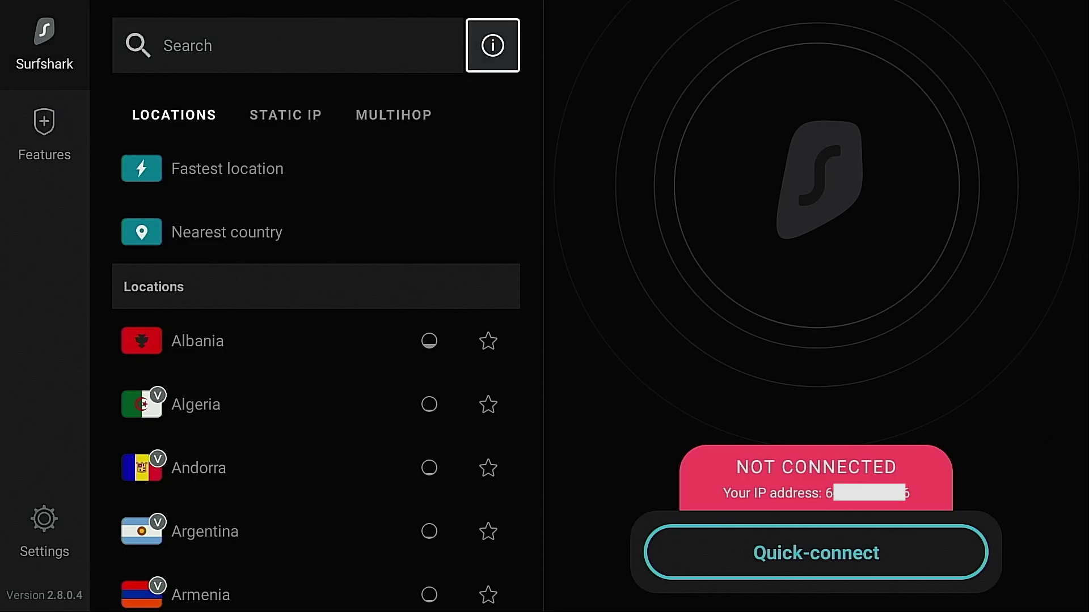
pyautogui.click(815, 552)
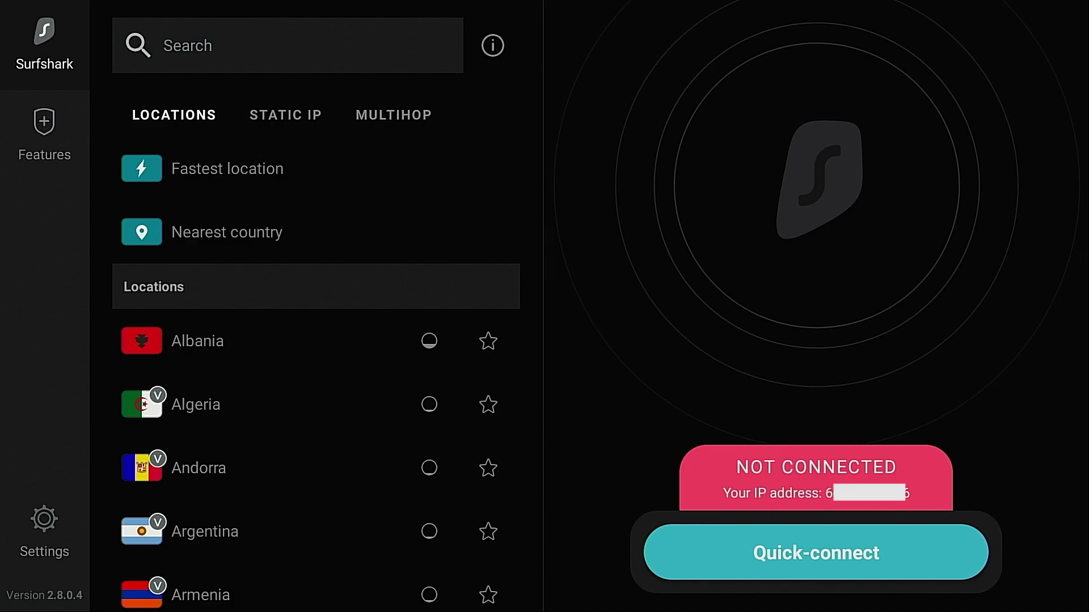
pyautogui.press('Return')
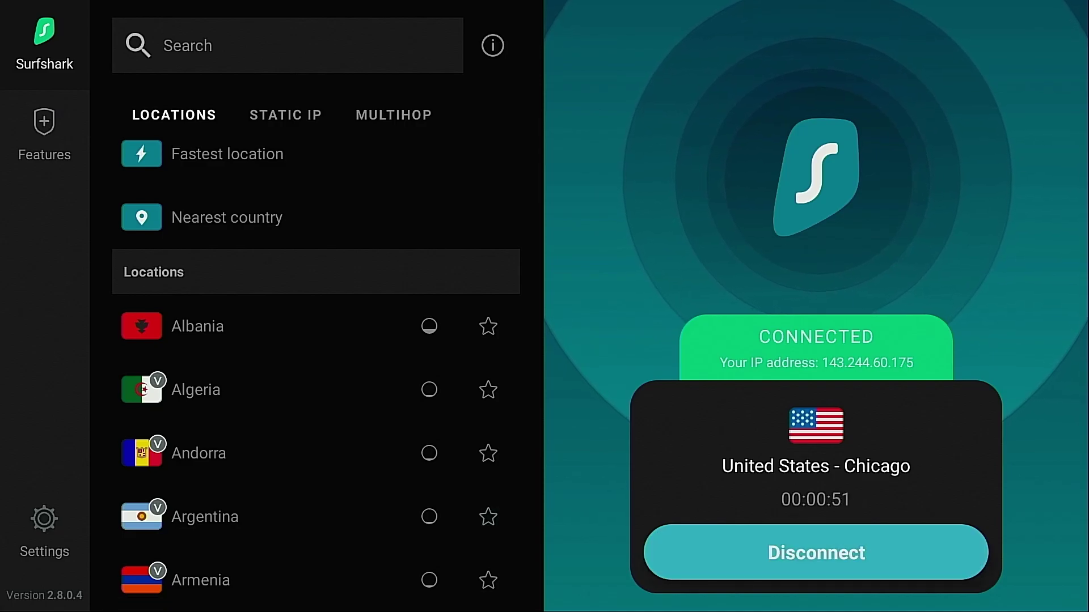
# Disconnect from United States - Chicago and look over the server category tabs
pyautogui.press('Return')
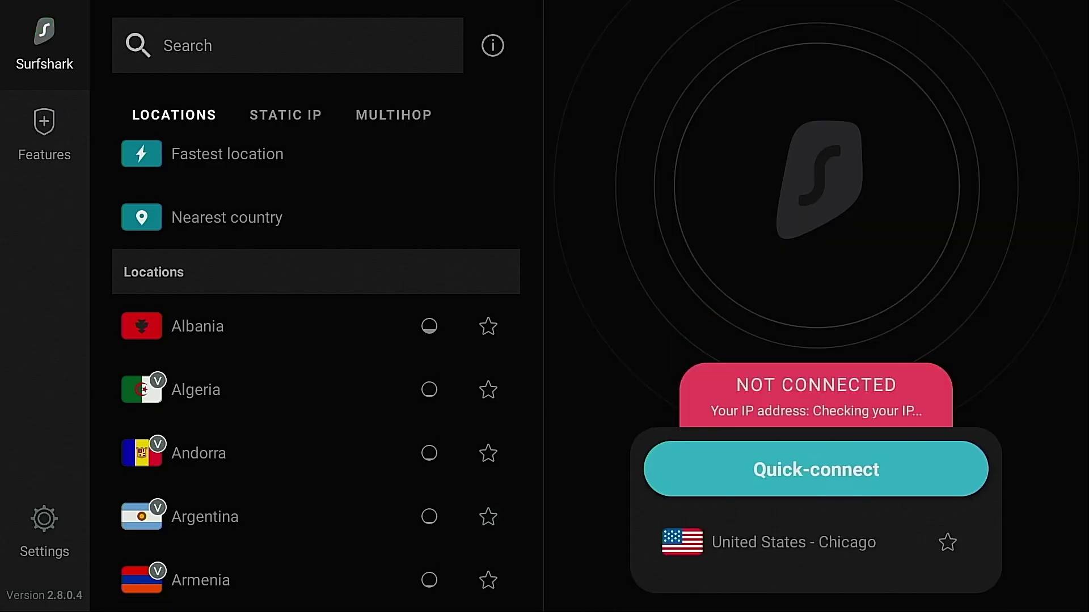
pyautogui.press('Left')
pyautogui.press('Up')
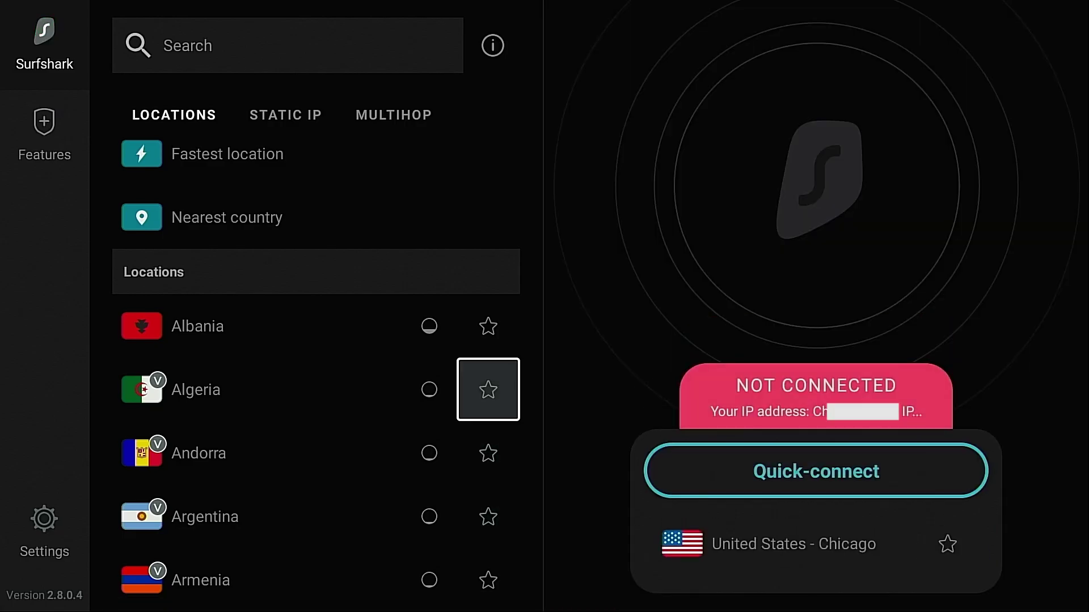
pyautogui.press('Up')
pyautogui.press('Up')
pyautogui.press('Up')
pyautogui.press('Left')
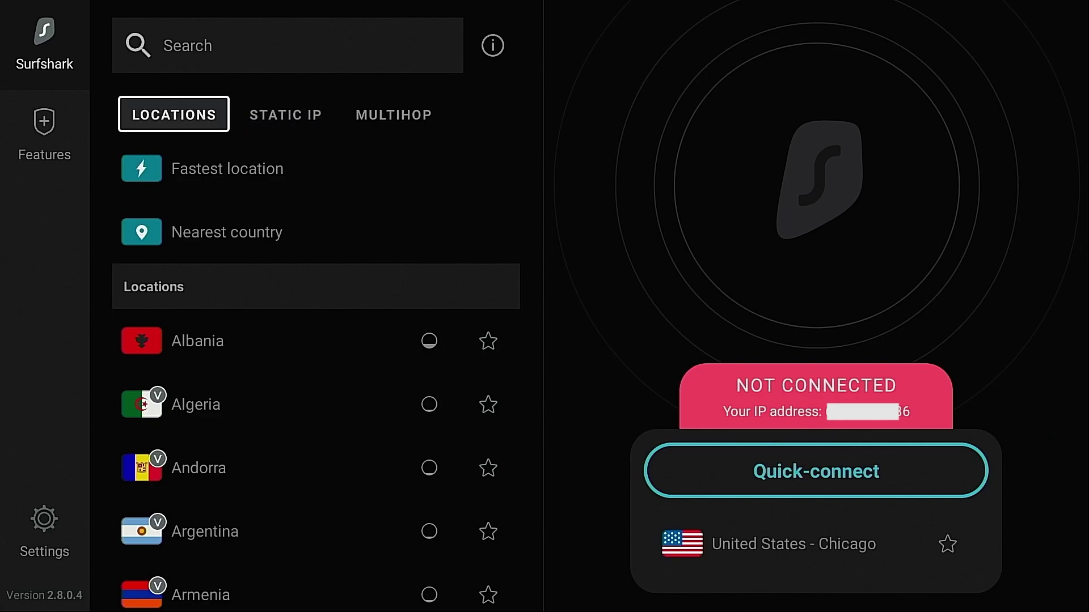
pyautogui.press('Right')
pyautogui.press('Right')
pyautogui.press('Left')
pyautogui.press('Left')
# Scroll down to United Kingdom - Manchester and mark it as a favourite
pyautogui.press('Down')
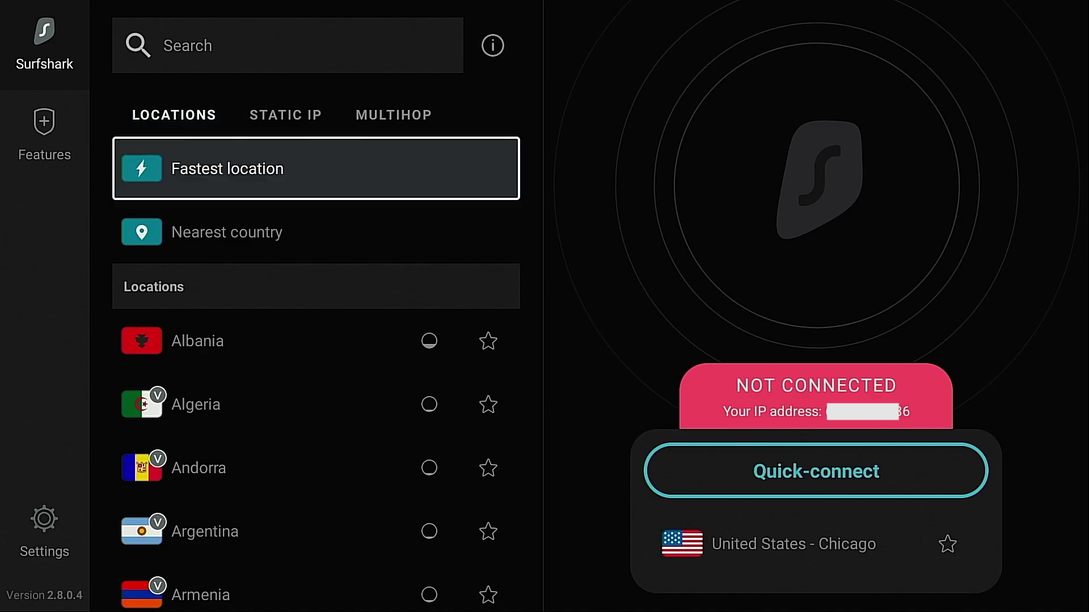
pyautogui.press('Down')
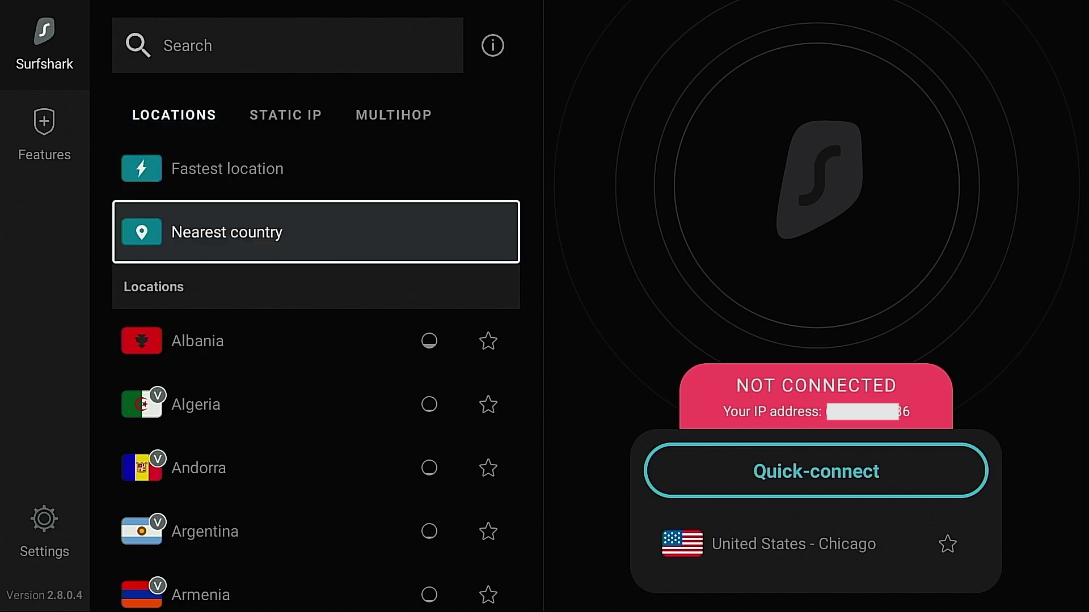
pyautogui.press('Down')
pyautogui.press('Down')
pyautogui.press('Down')
pyautogui.press('Down')
pyautogui.press('Down')
pyautogui.press('Down')
pyautogui.press('Down')
pyautogui.press('Down')
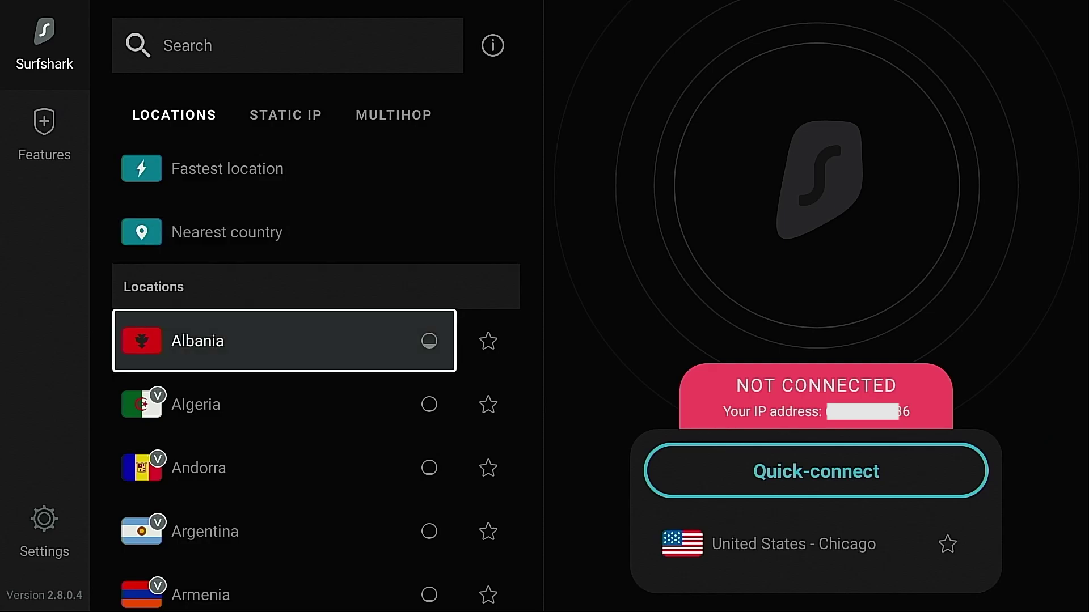
pyautogui.press('Down')
pyautogui.press('Down')
pyautogui.press('Down')
pyautogui.press('Down')
pyautogui.press('Down')
pyautogui.press('Down')
pyautogui.press('Down')
pyautogui.press('Down')
pyautogui.press('Down')
pyautogui.press('Down')
pyautogui.press('Down')
pyautogui.press('Down')
pyautogui.press('Down')
pyautogui.press('Down')
pyautogui.press('Down')
pyautogui.press('Down')
pyautogui.press('Down')
pyautogui.press('Down')
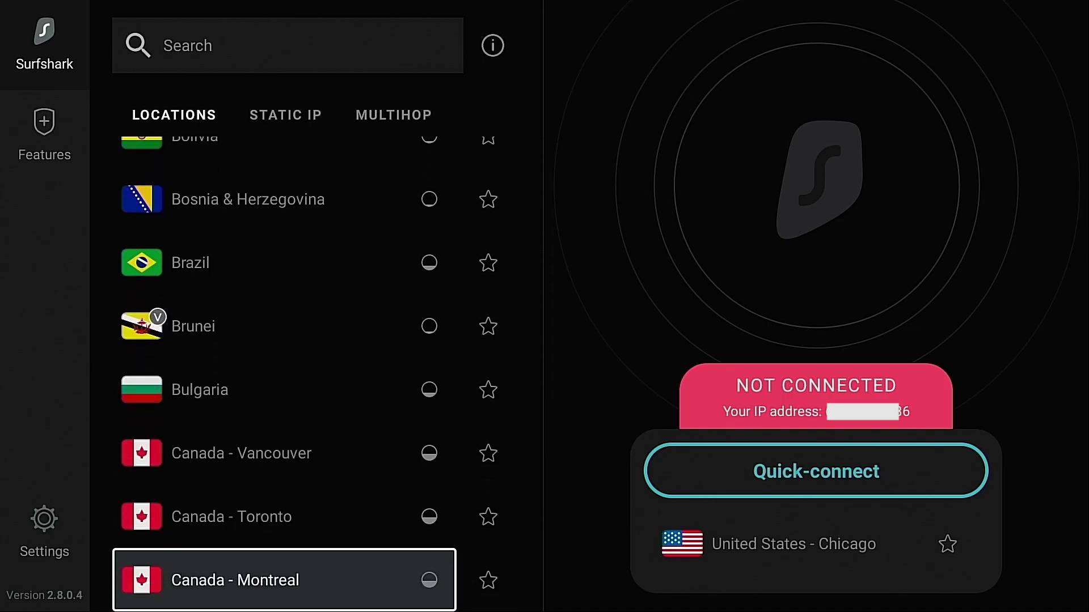
pyautogui.press('Down')
pyautogui.press('Down')
pyautogui.press('Down')
pyautogui.press('Down')
pyautogui.press('Down')
pyautogui.press('Down')
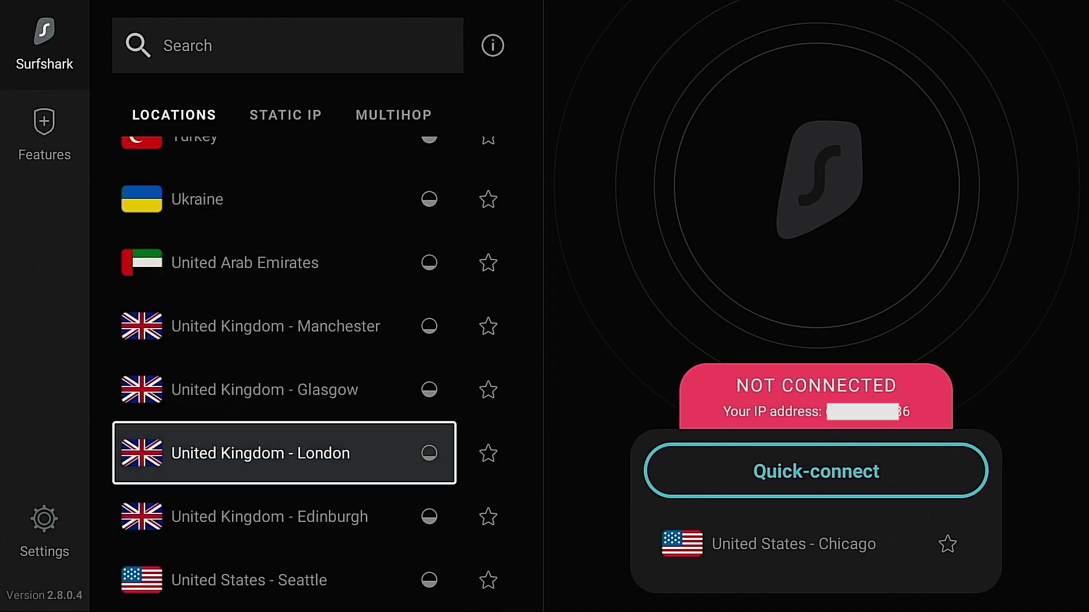
pyautogui.press('Up')
pyautogui.press('Up')
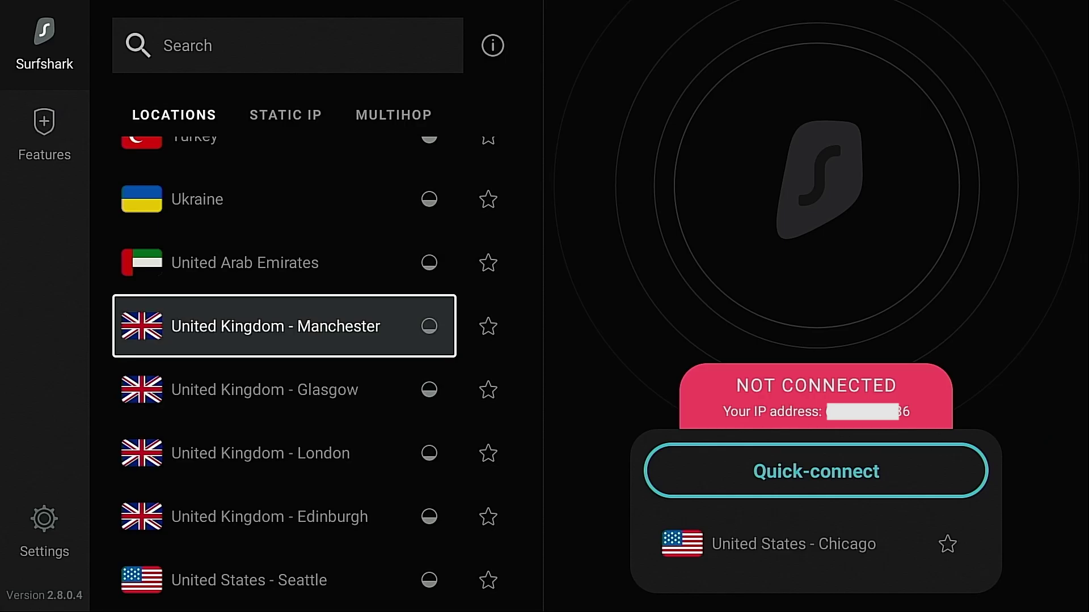
pyautogui.press('Right')
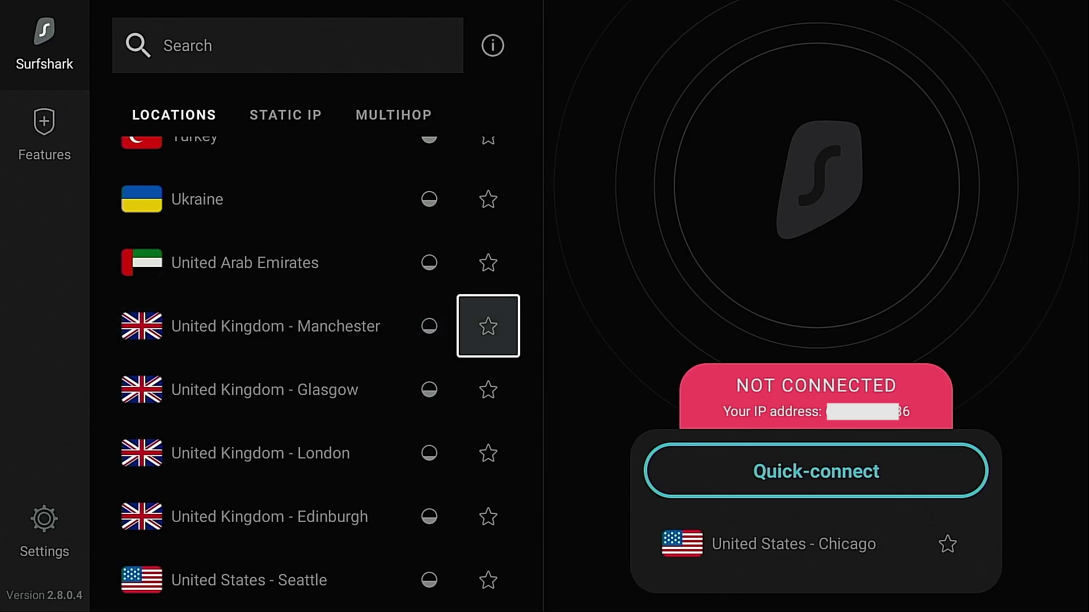
pyautogui.press('Return')
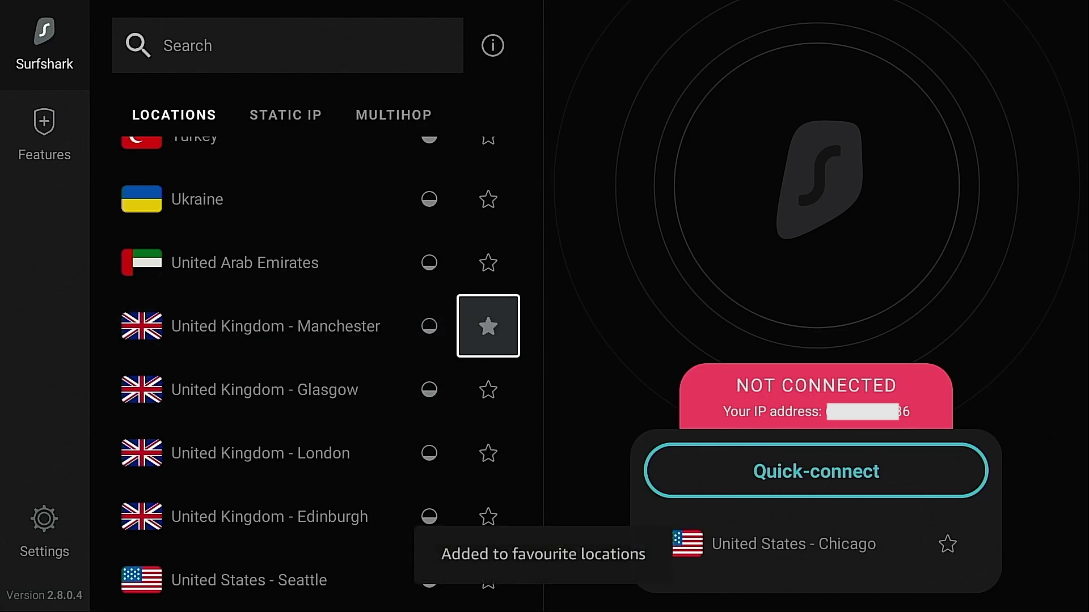
pyautogui.press('Left')
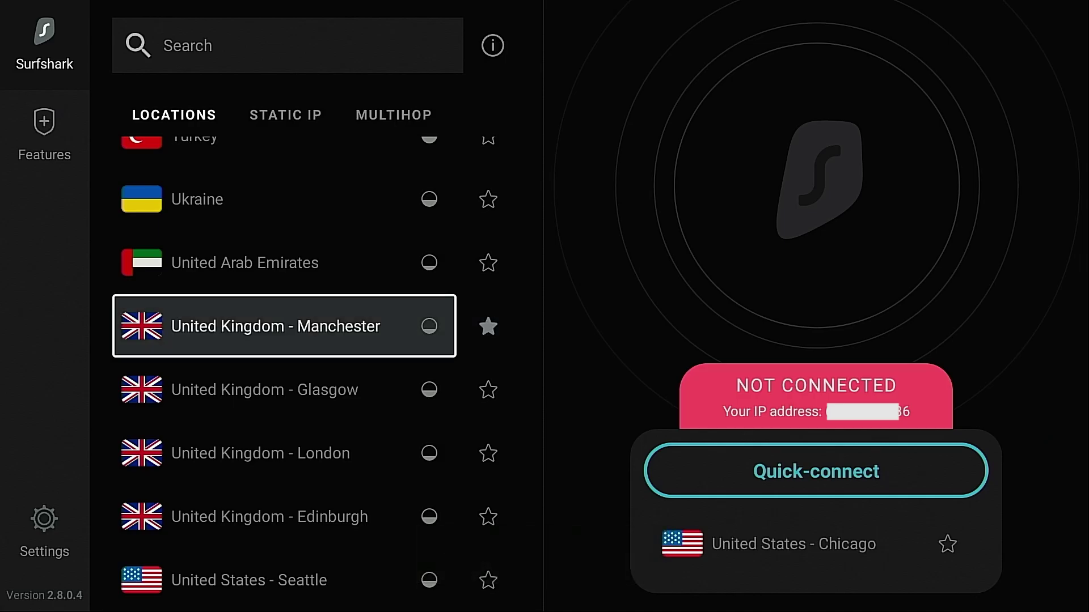
pyautogui.press('Up')
pyautogui.press('Up')
pyautogui.press('Up')
pyautogui.press('Up')
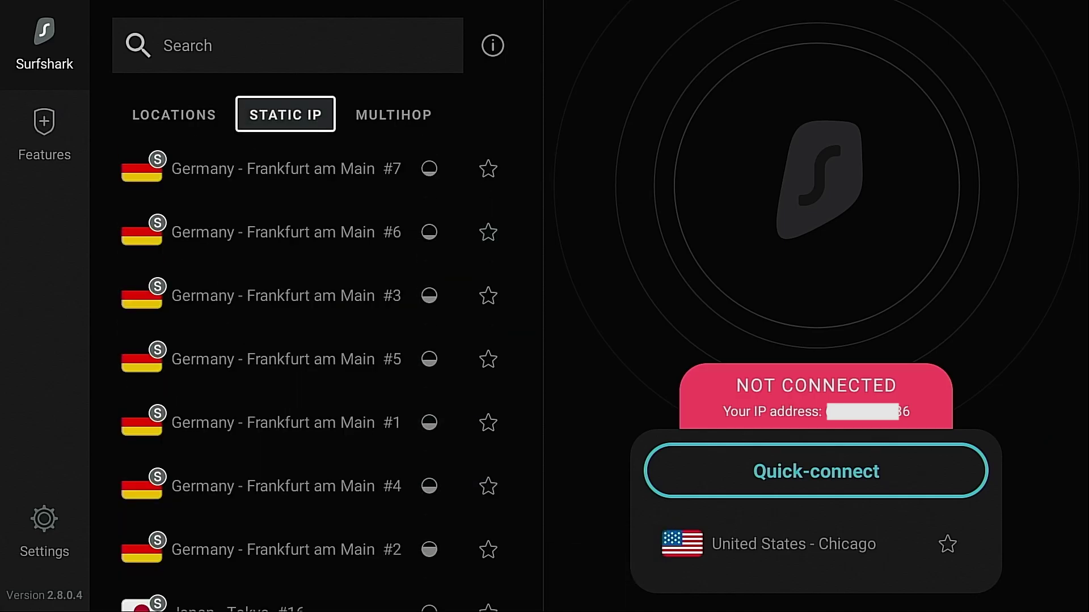
pyautogui.press('Down')
pyautogui.press('Down')
pyautogui.press('Down')
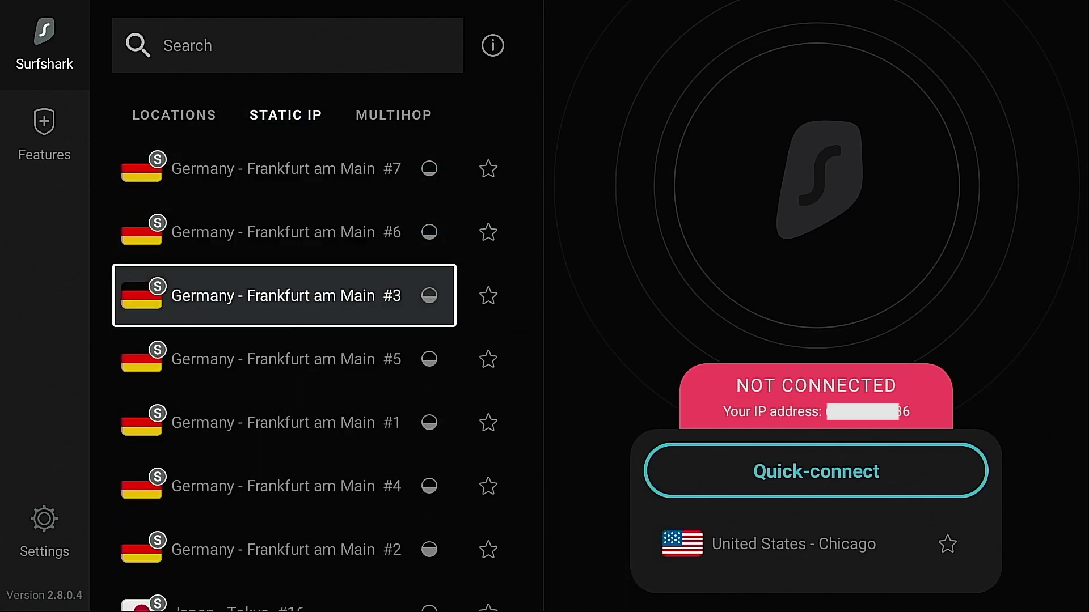
pyautogui.press('Down')
pyautogui.press('Down')
pyautogui.press('Down')
pyautogui.press('Down')
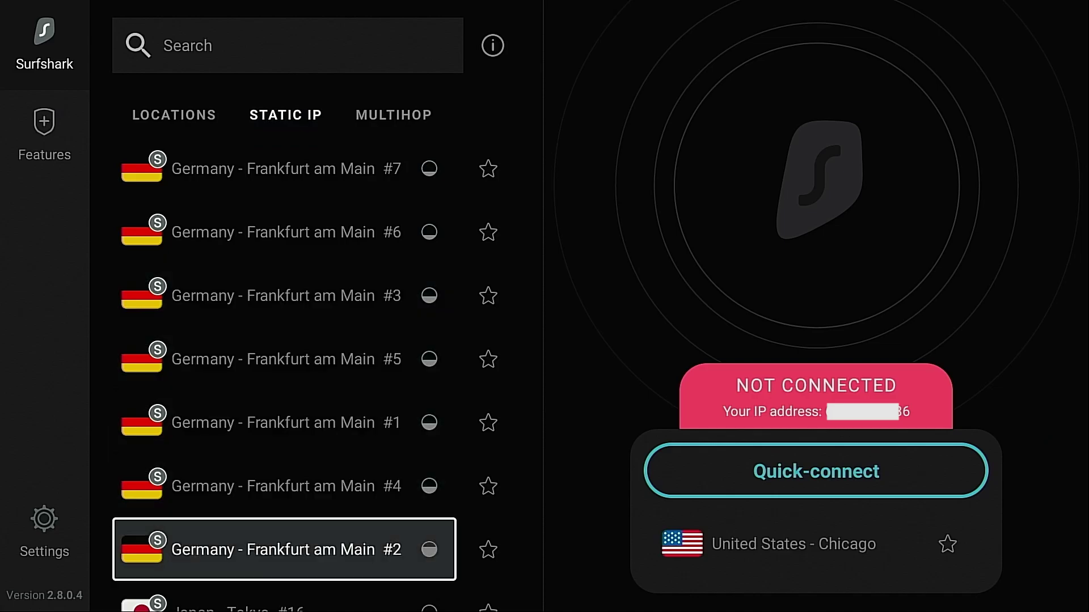
pyautogui.press('Down')
pyautogui.press('Down')
pyautogui.press('Down')
pyautogui.press('Down')
pyautogui.press('Down')
pyautogui.press('Down')
pyautogui.press('Down')
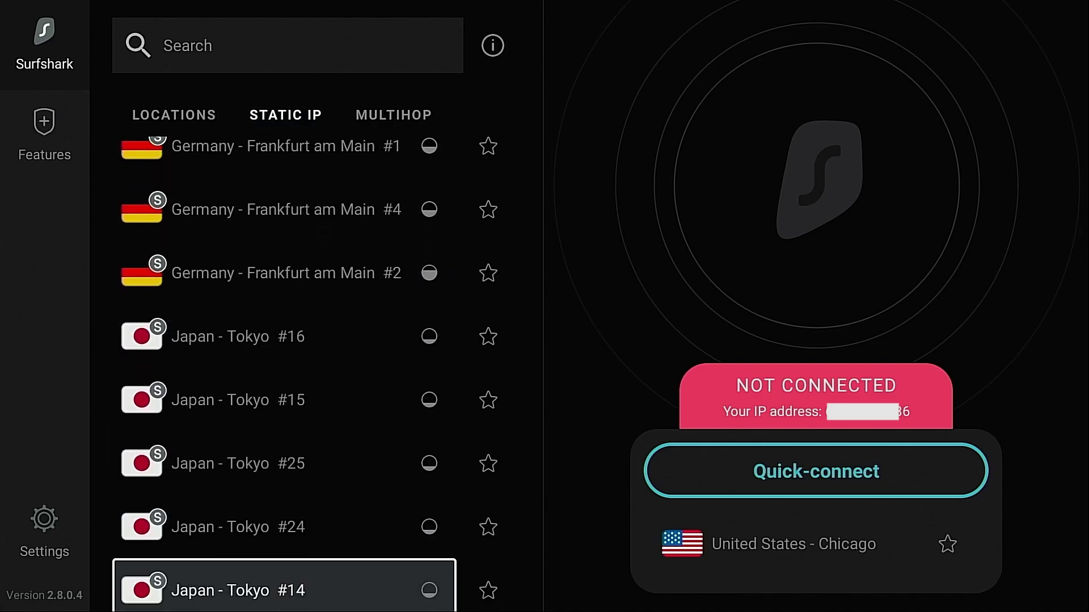
pyautogui.press('Down')
pyautogui.press('Down')
pyautogui.press('Down')
pyautogui.press('Down')
pyautogui.press('Down')
pyautogui.press('Down')
pyautogui.press('Down')
pyautogui.press('Down')
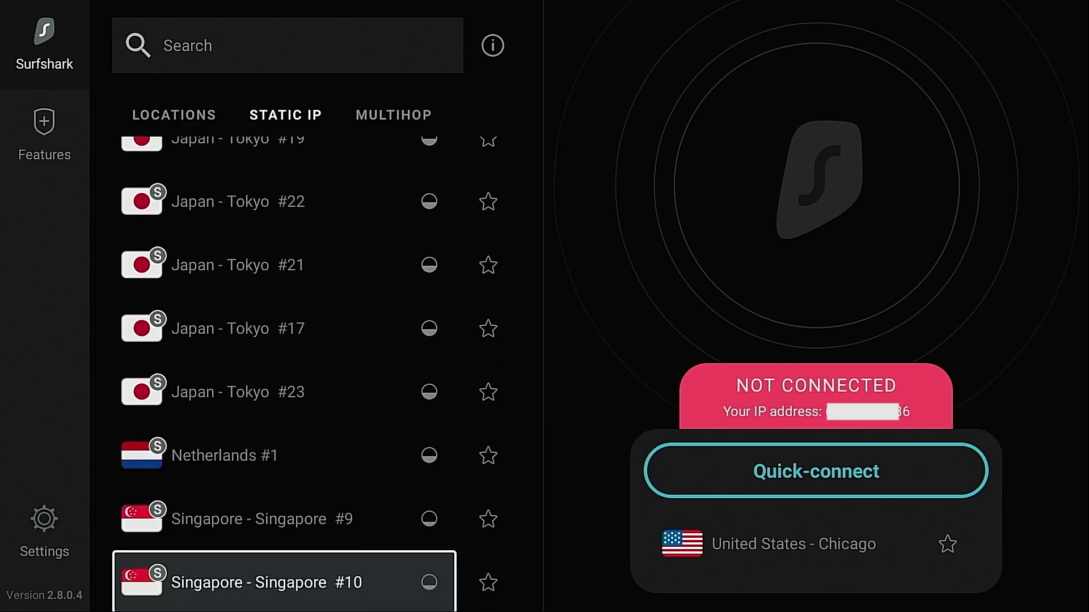
pyautogui.press('Down')
pyautogui.press('Down')
pyautogui.press('Down')
pyautogui.press('Down')
pyautogui.press('Down')
pyautogui.press('Down')
pyautogui.press('Down')
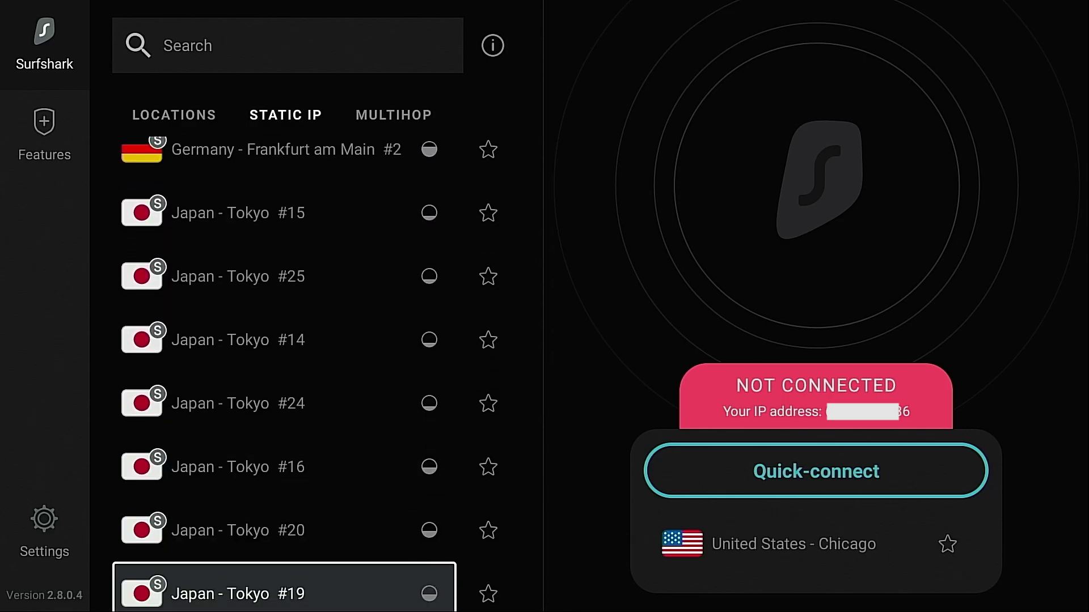
pyautogui.press('Down')
pyautogui.press('Down')
pyautogui.press('Down')
pyautogui.press('Down')
pyautogui.press('Down')
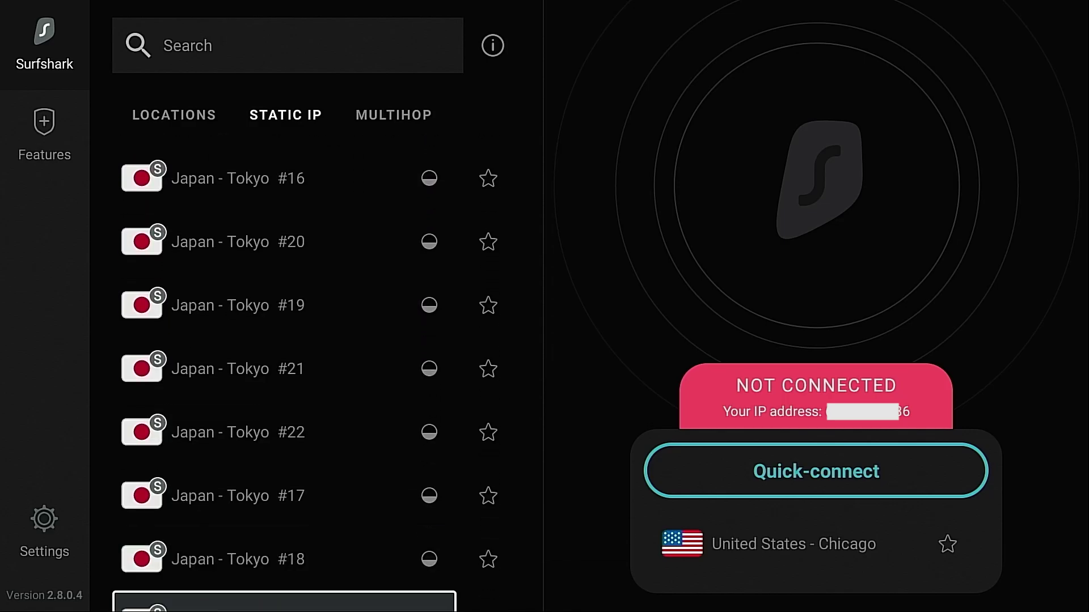
pyautogui.press('Down')
pyautogui.press('Down')
pyautogui.press('Down')
pyautogui.press('Down')
pyautogui.press('Down')
pyautogui.press('Down')
pyautogui.press('Down')
pyautogui.press('Down')
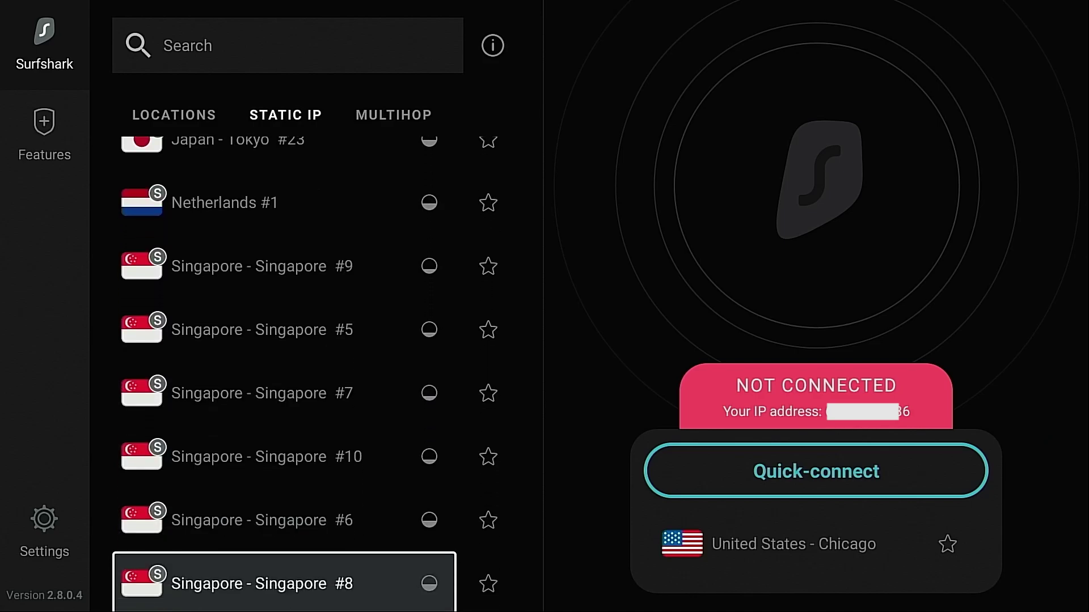
pyautogui.press('Down')
pyautogui.press('Down')
pyautogui.press('Down')
pyautogui.press('Down')
pyautogui.press('Down')
pyautogui.press('Down')
pyautogui.press('Down')
pyautogui.press('Down')
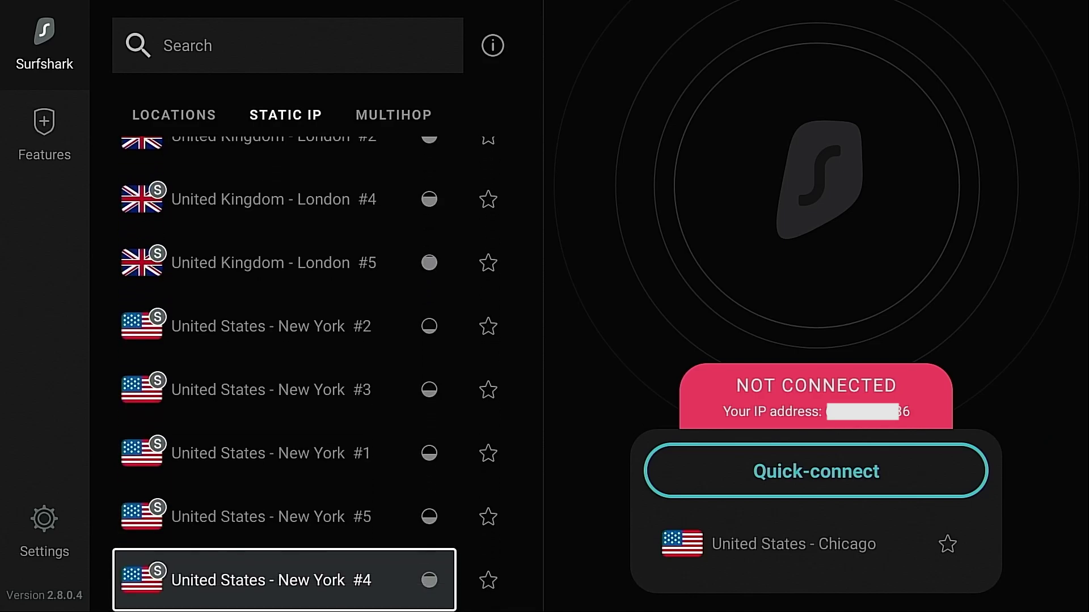
pyautogui.press('Up')
pyautogui.press('Up')
pyautogui.press('Up')
pyautogui.press('Up')
pyautogui.press('Up')
pyautogui.press('Up')
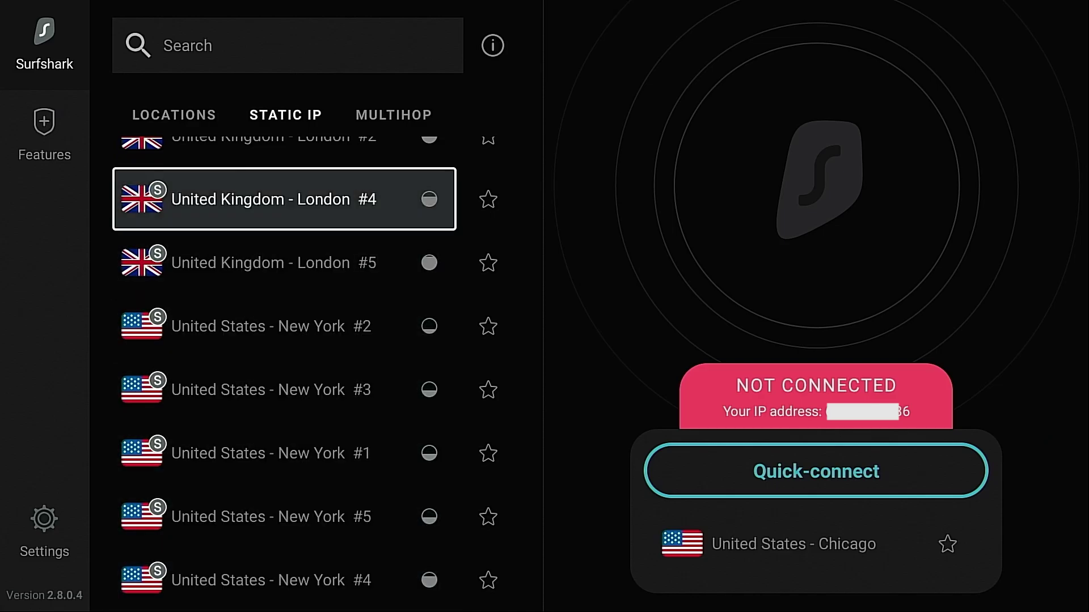
pyautogui.press('Up')
pyautogui.press('Up')
pyautogui.press('Up')
pyautogui.press('Right')
pyautogui.press('Up')
pyautogui.press('Up')
pyautogui.press('Up')
pyautogui.press('Up')
pyautogui.press('Up')
pyautogui.press('Up')
pyautogui.press('Up')
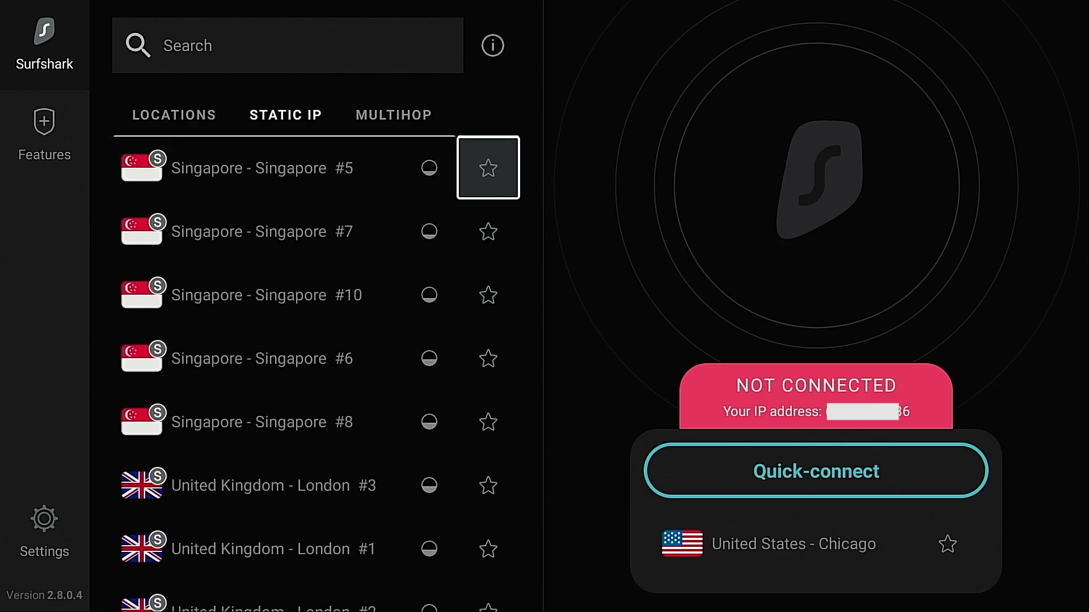
pyautogui.press('Up')
pyautogui.press('Up')
pyautogui.press('Up')
pyautogui.press('Up')
pyautogui.press('Up')
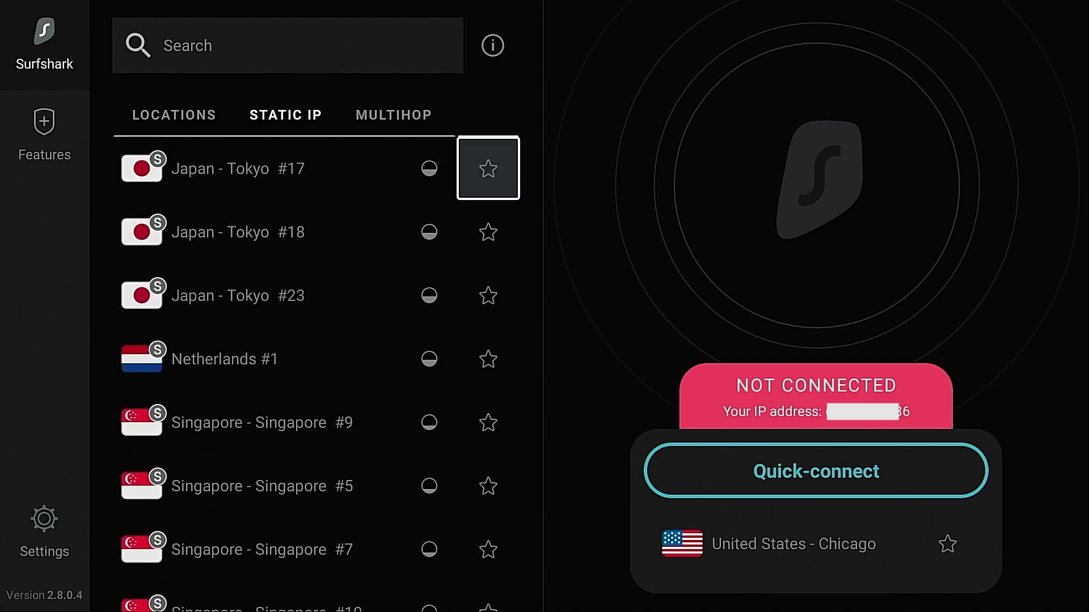
pyautogui.press('Up')
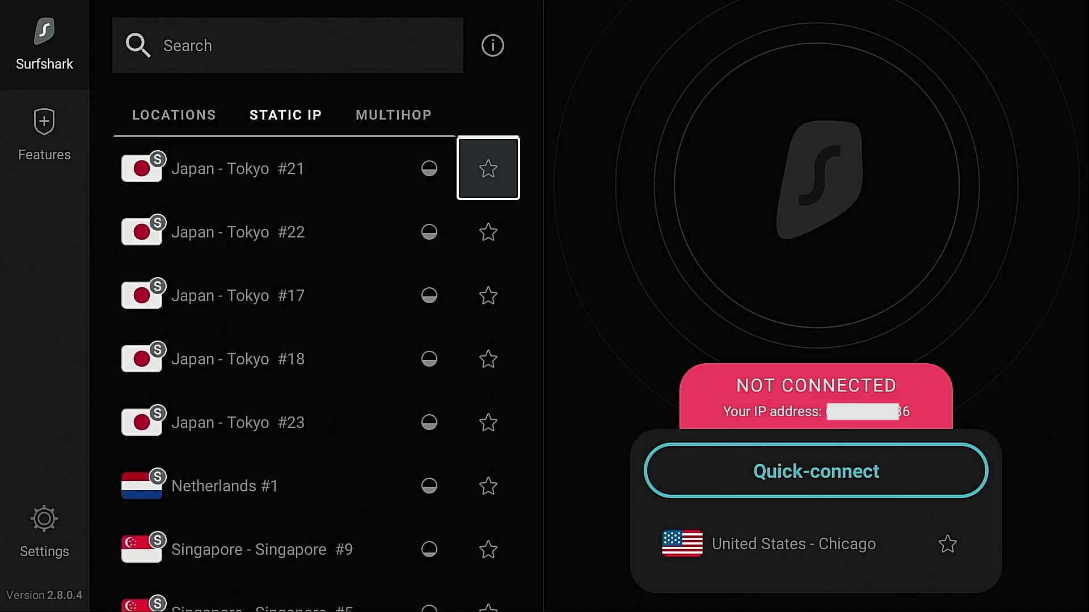
pyautogui.press('Up')
pyautogui.press('Up')
pyautogui.press('Up')
pyautogui.press('Up')
pyautogui.press('Up')
pyautogui.press('Up')
pyautogui.press('Up')
pyautogui.press('Up')
pyautogui.press('Up')
pyautogui.press('Up')
pyautogui.press('Up')
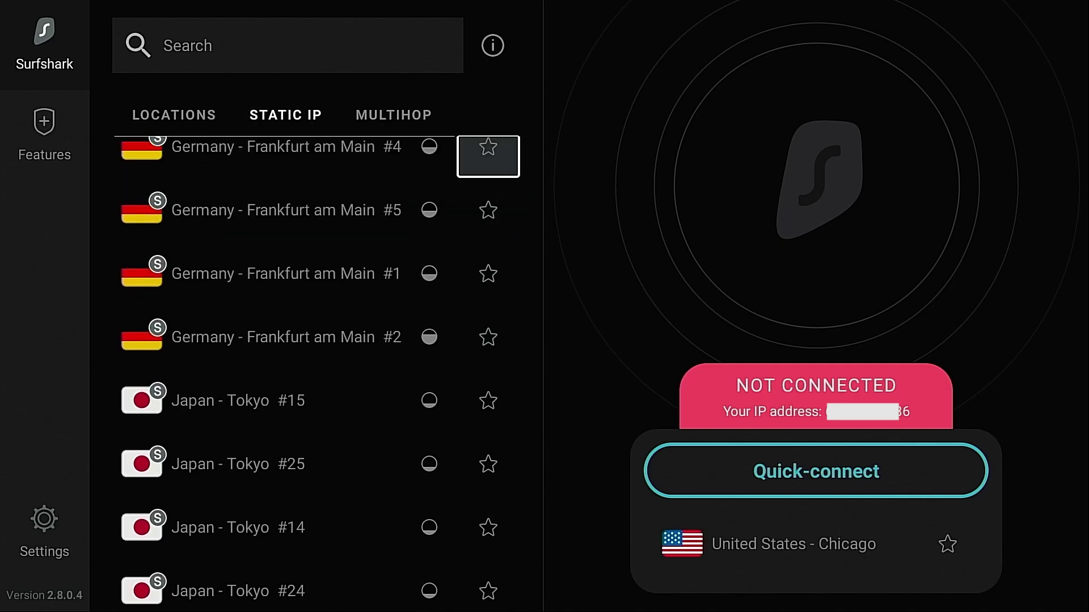
pyautogui.press('Up')
pyautogui.press('Up')
pyautogui.press('Up')
pyautogui.press('Up')
pyautogui.press('Up')
# Browse the MultiHop tab's server pairs down and back to the top
pyautogui.press('Down')
pyautogui.press('Right')
pyautogui.press('Right')
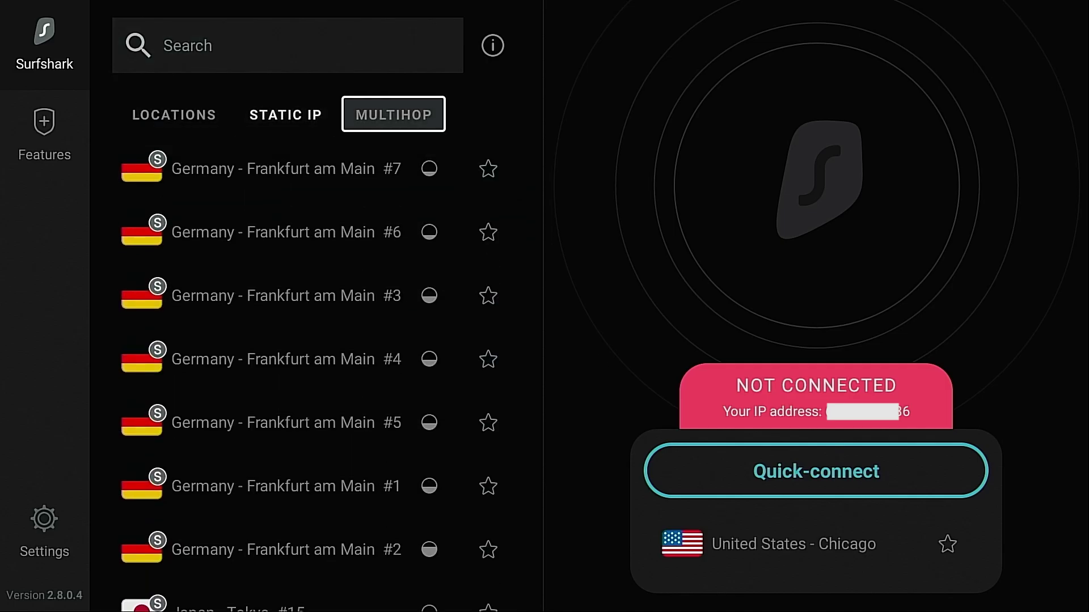
pyautogui.press('Return')
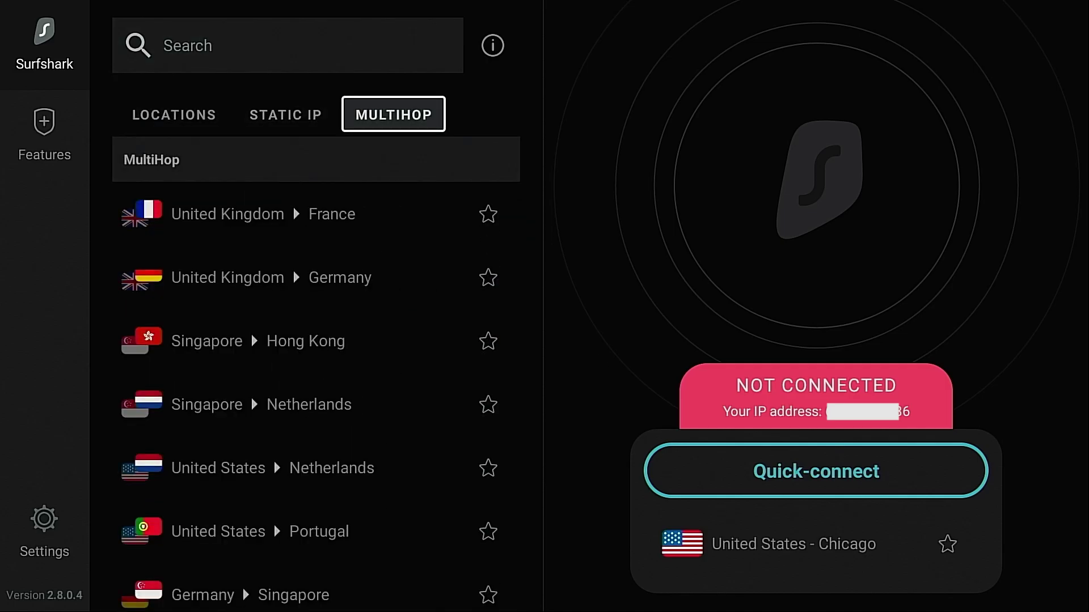
pyautogui.press('Down')
pyautogui.press('Down')
pyautogui.press('Down')
pyautogui.press('Down')
pyautogui.press('Down')
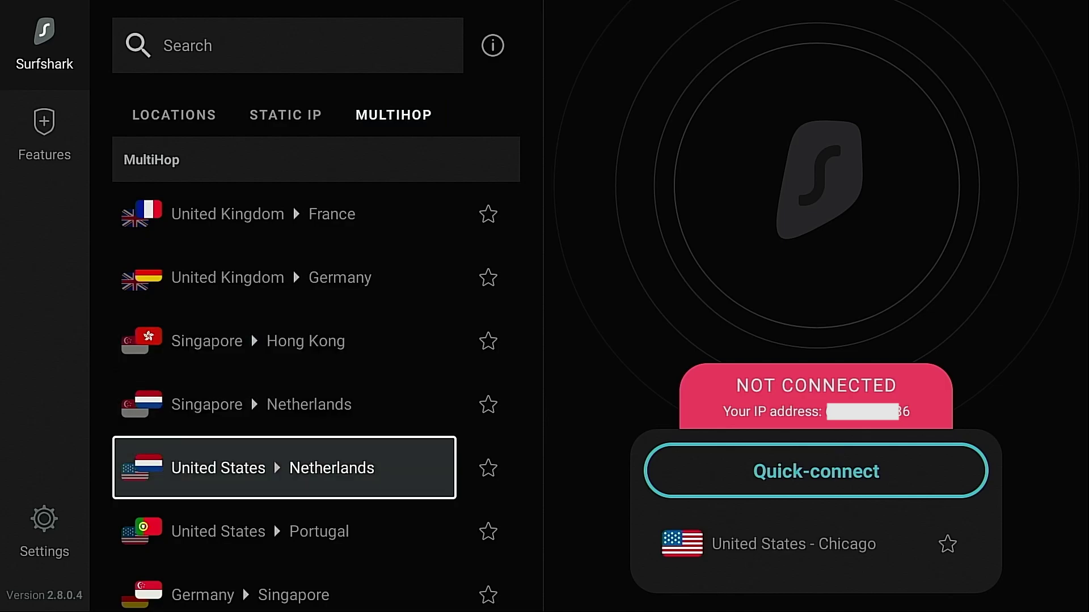
pyautogui.press('Down')
pyautogui.press('Down')
pyautogui.press('Down')
pyautogui.press('Down')
pyautogui.press('Down')
pyautogui.press('Down')
pyautogui.press('Down')
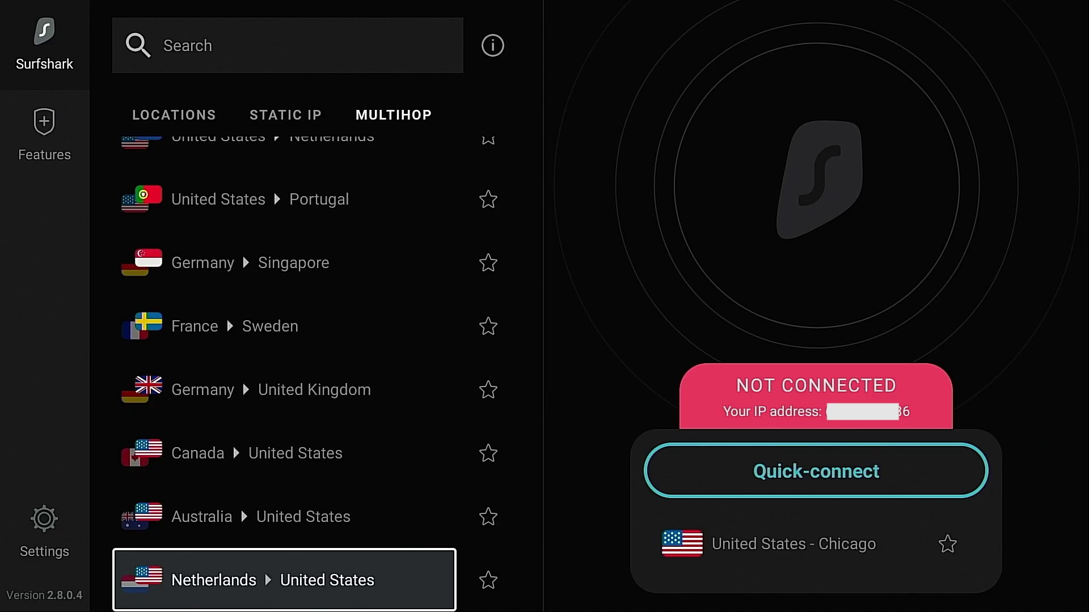
pyautogui.press('Up')
pyautogui.press('Up')
pyautogui.press('Up')
pyautogui.press('Up')
pyautogui.press('Up')
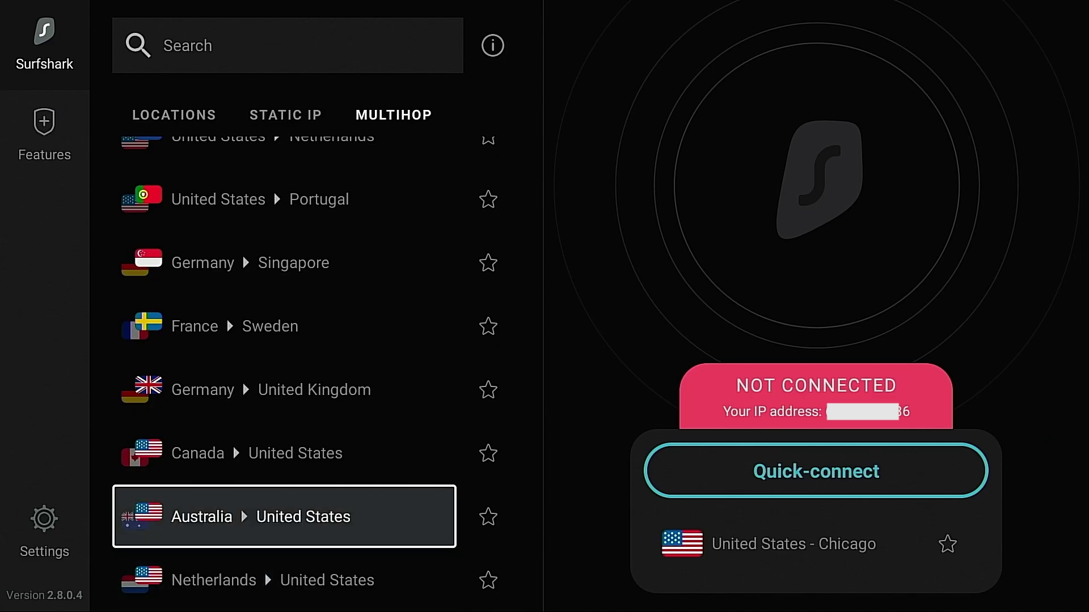
pyautogui.press('Up')
pyautogui.press('Up')
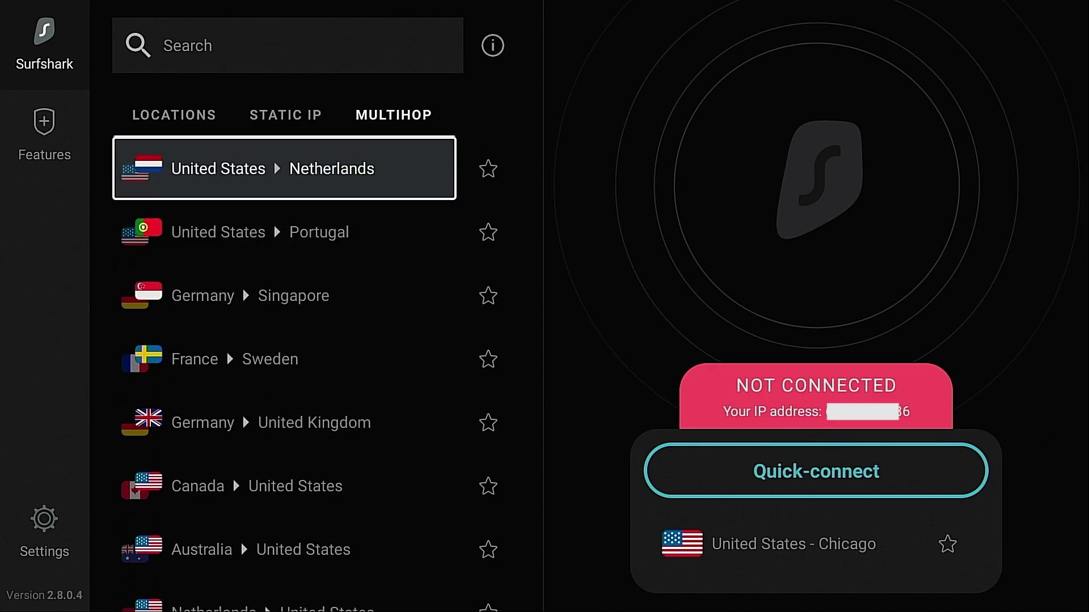
pyautogui.press('Right')
pyautogui.press('Up')
pyautogui.press('Up')
pyautogui.press('Up')
pyautogui.press('Up')
pyautogui.press('Up')
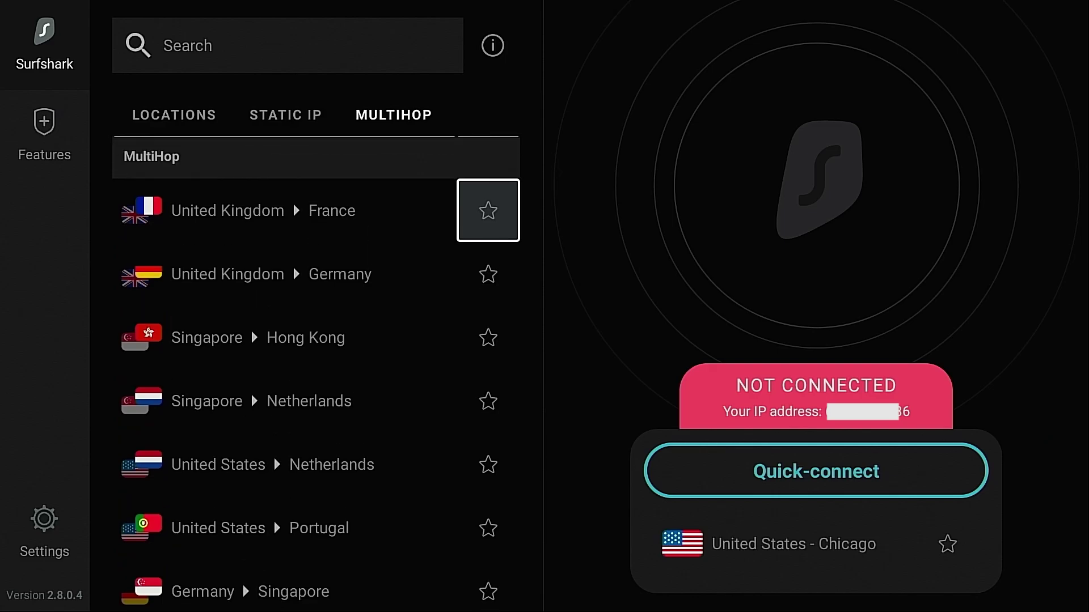
pyautogui.press('Up')
pyautogui.press('Up')
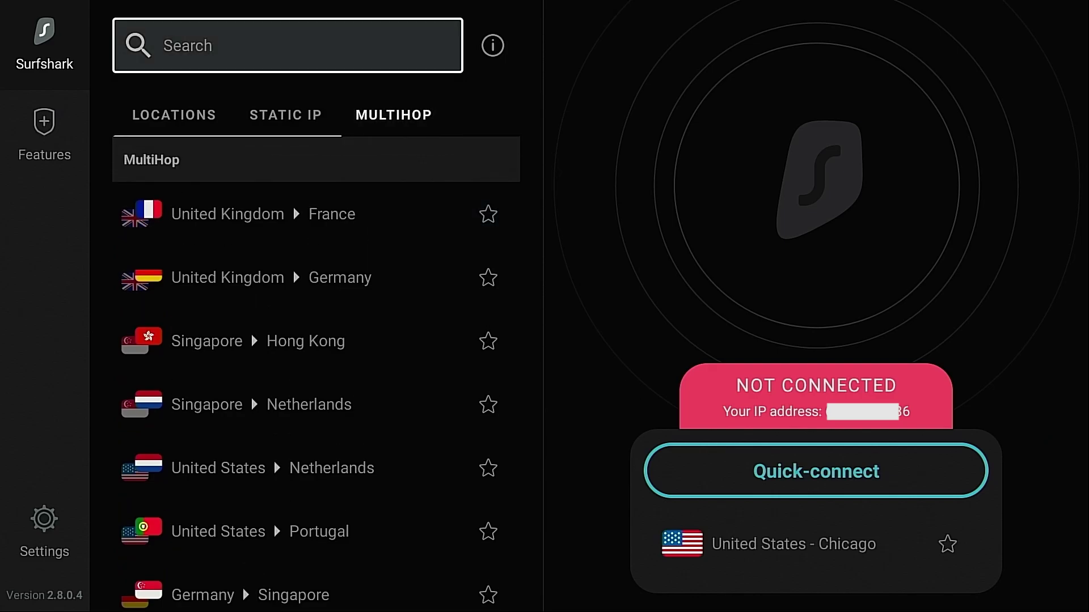
# Move past the Static IP and Locations categories to open the Features page
pyautogui.press('Down')
pyautogui.press('Right')
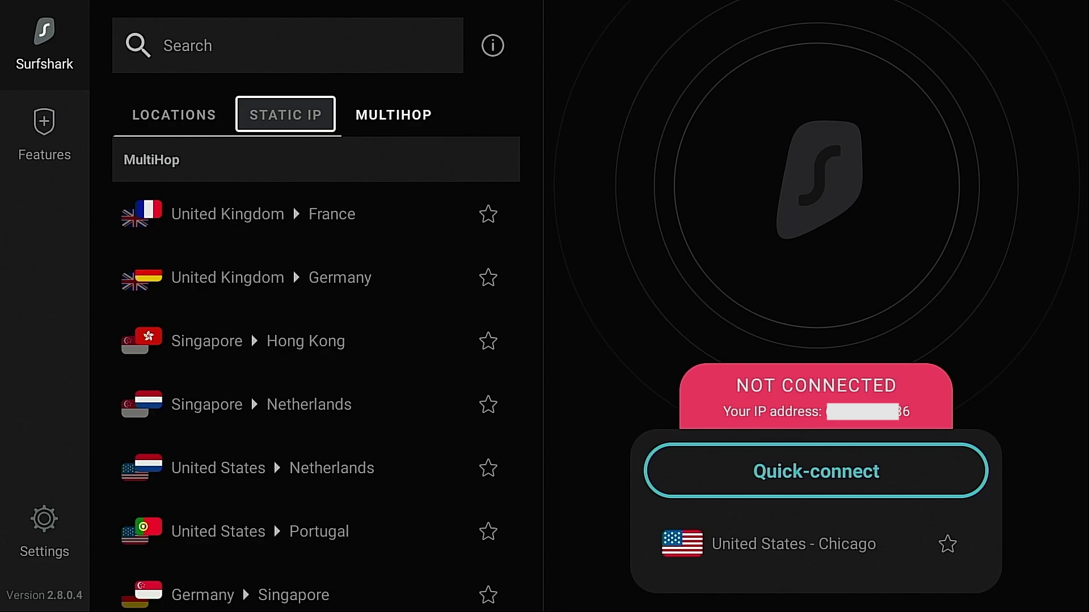
pyautogui.press('Left')
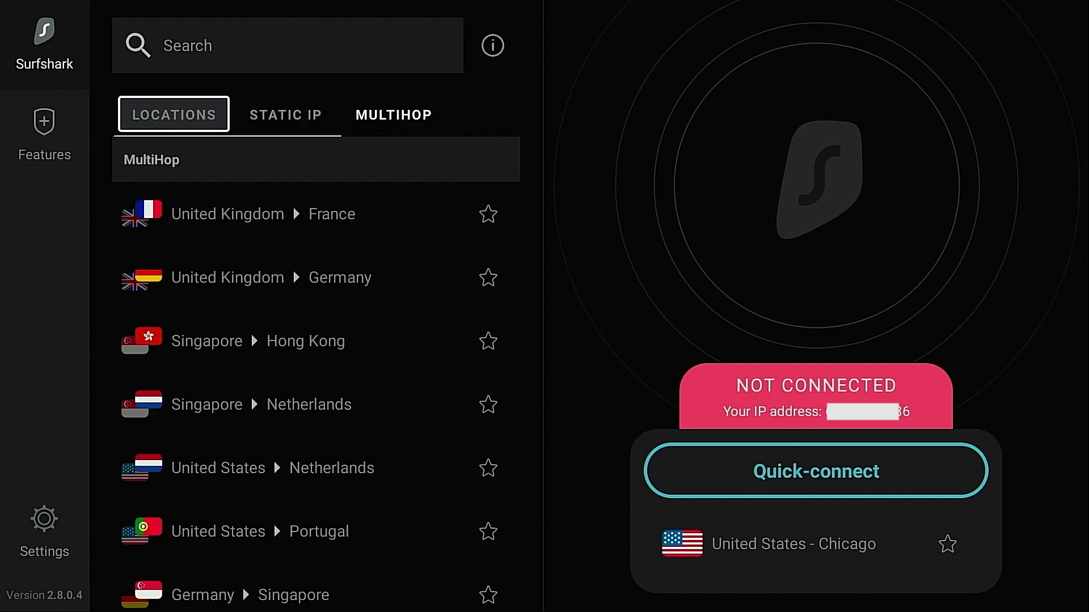
pyautogui.press('Left')
pyautogui.press('Return')
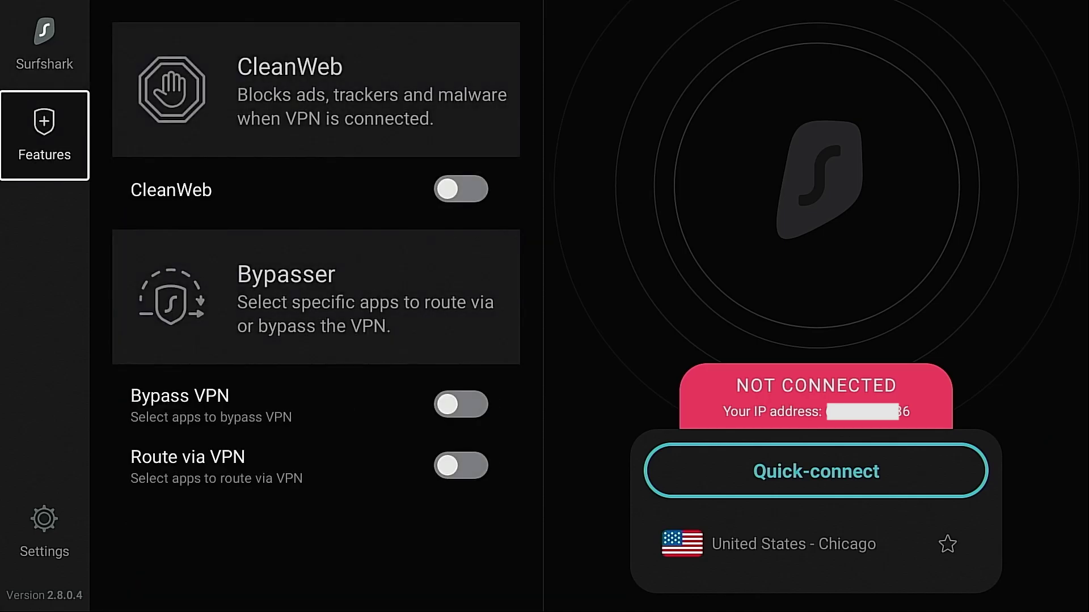
# Switch CleanWeb ad and malware blocking on, then move down past Bypass VPN to Route via VPN
pyautogui.press('Right')
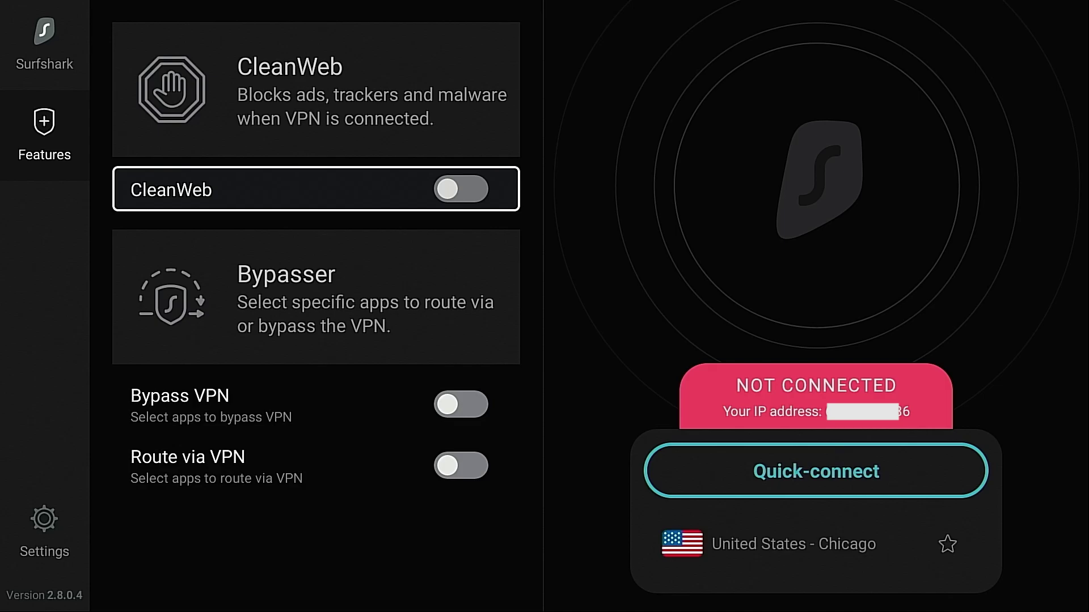
pyautogui.press('Return')
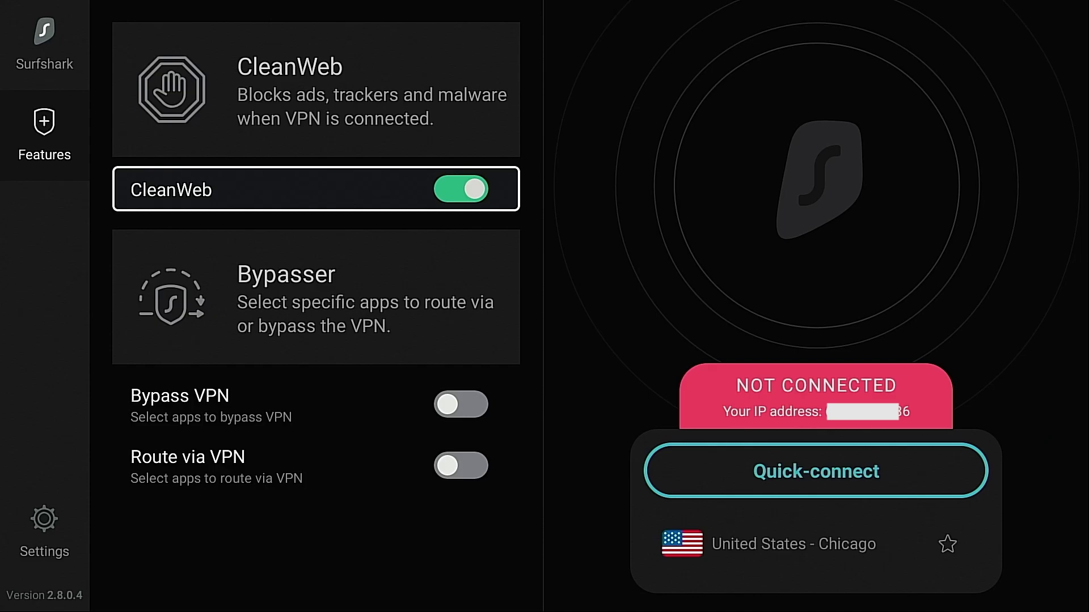
pyautogui.press('Down')
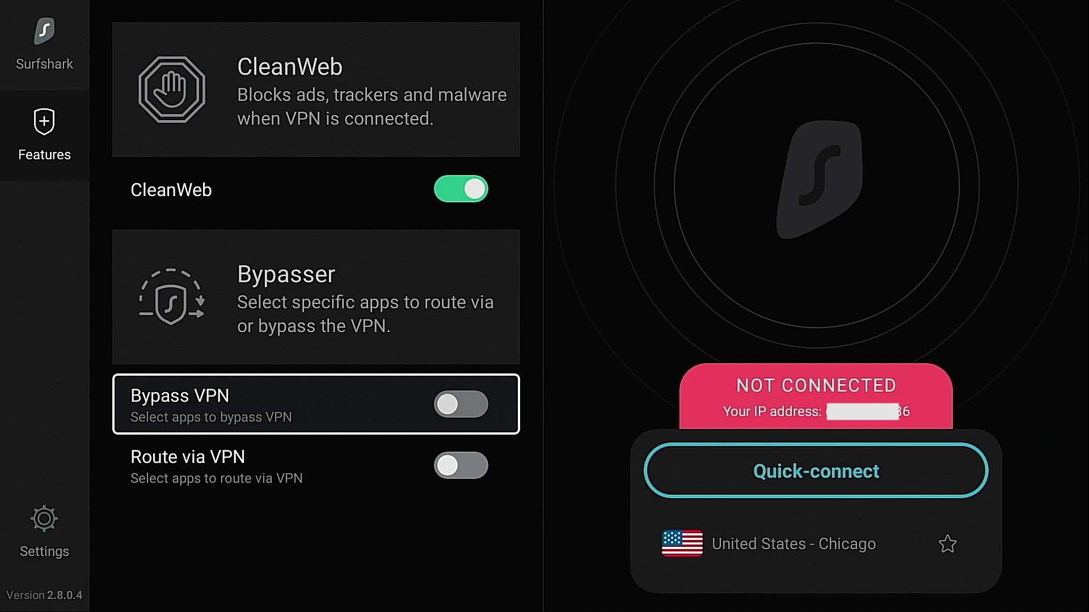
pyautogui.press('Down')
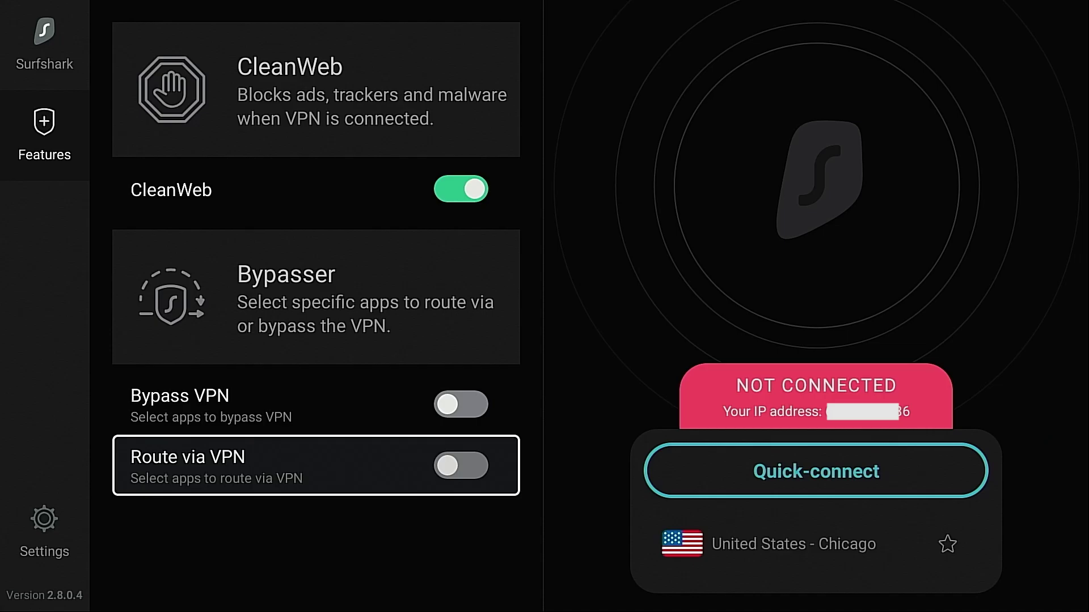
# Enable Route via VPN and open its list of apps to route
pyautogui.press('Return')
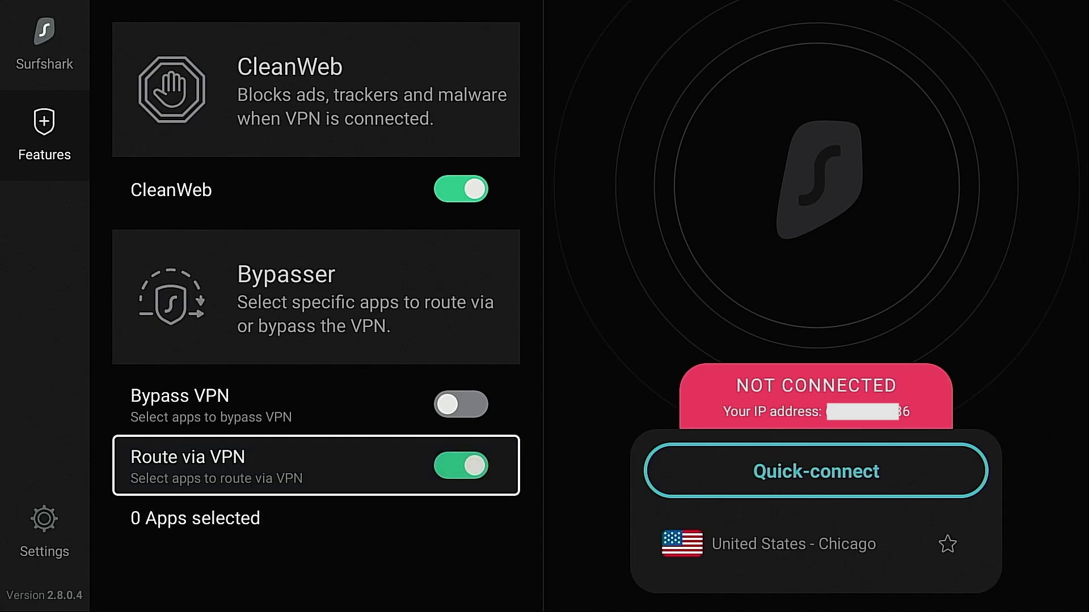
pyautogui.press('Down')
pyautogui.press('Return')
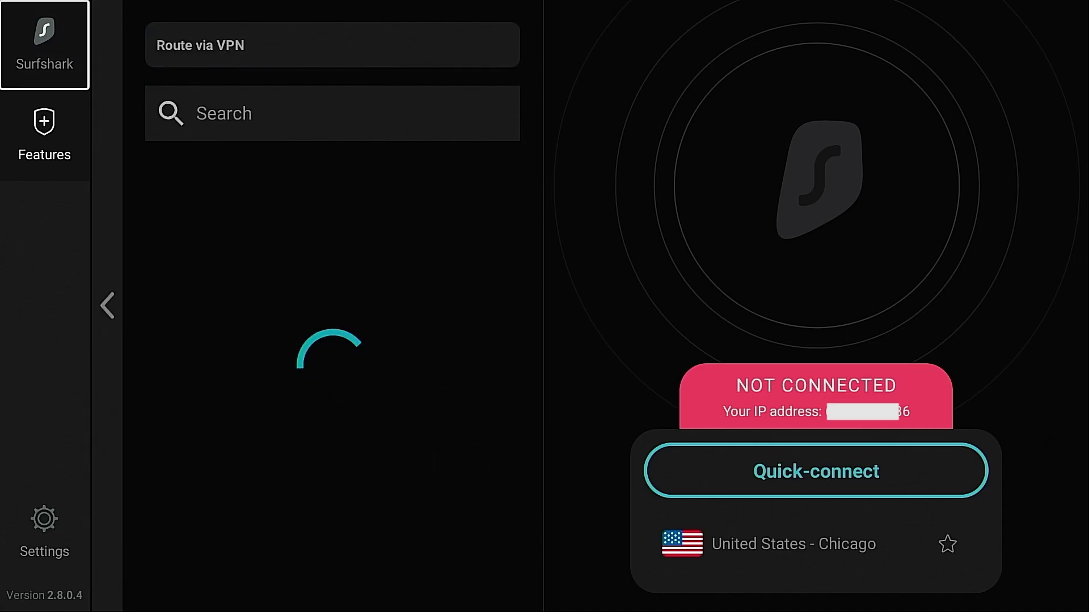
# Search the app list for 'iptv'
pyautogui.press('Right')
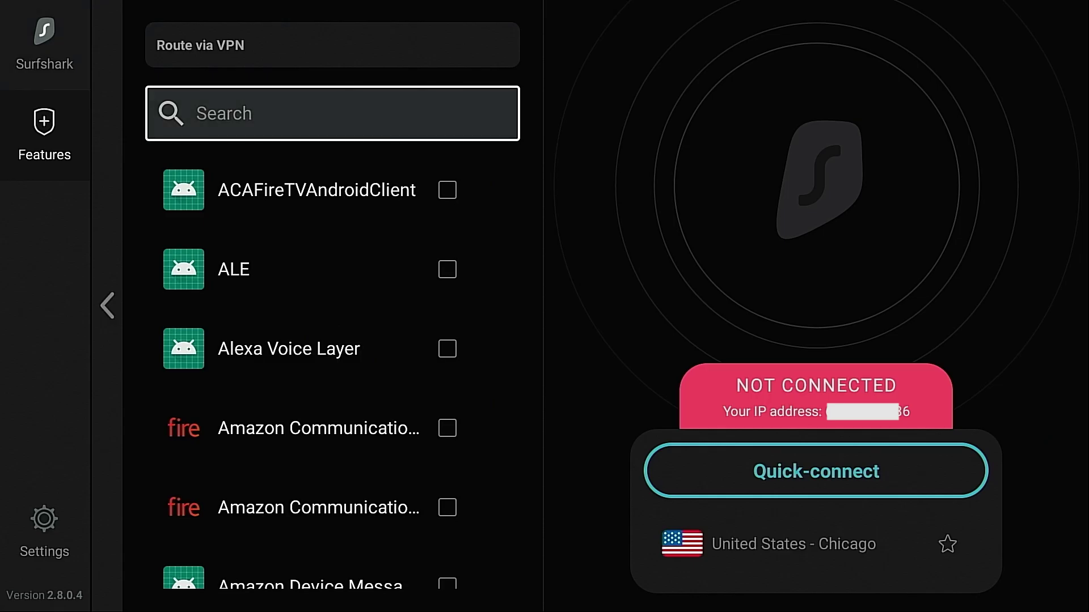
pyautogui.press('Return')
pyautogui.press('Right')
pyautogui.press('Right')
pyautogui.press('Right')
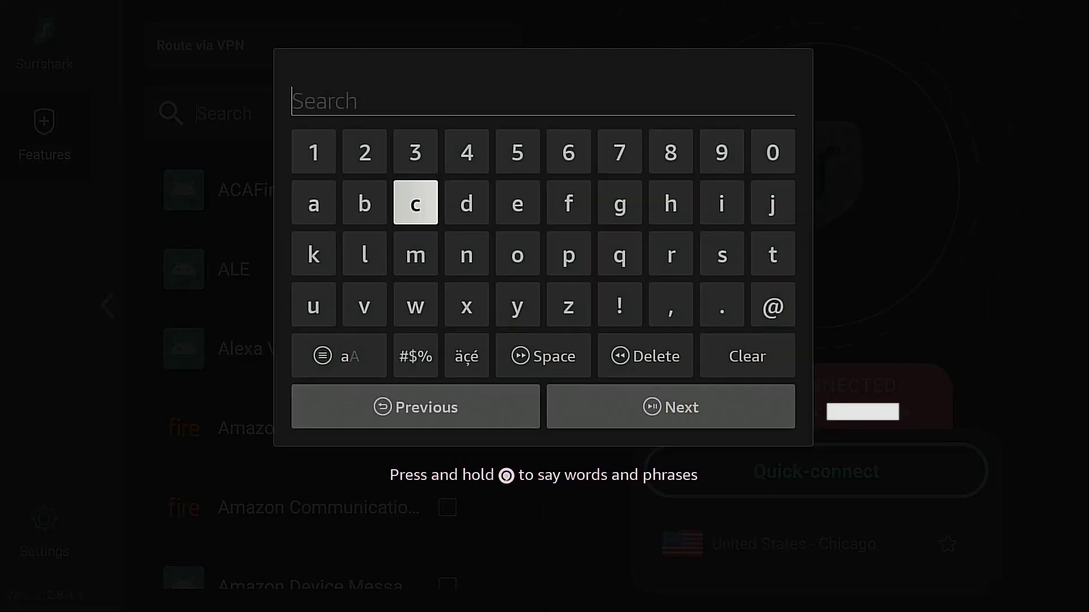
pyautogui.press('Right')
pyautogui.press('Right')
pyautogui.press('Right')
pyautogui.press('Right')
pyautogui.press('Right')
pyautogui.press('Return')
pyautogui.press('Down')
pyautogui.press('Left')
pyautogui.press('Left')
pyautogui.press('Left')
pyautogui.press('Return')
pyautogui.press('Right')
pyautogui.press('Right')
pyautogui.press('Right')
pyautogui.press('Right')
pyautogui.press('Return')
pyautogui.press('Left')
pyautogui.press('Left')
pyautogui.press('Left')
pyautogui.press('Left')
pyautogui.write('v')
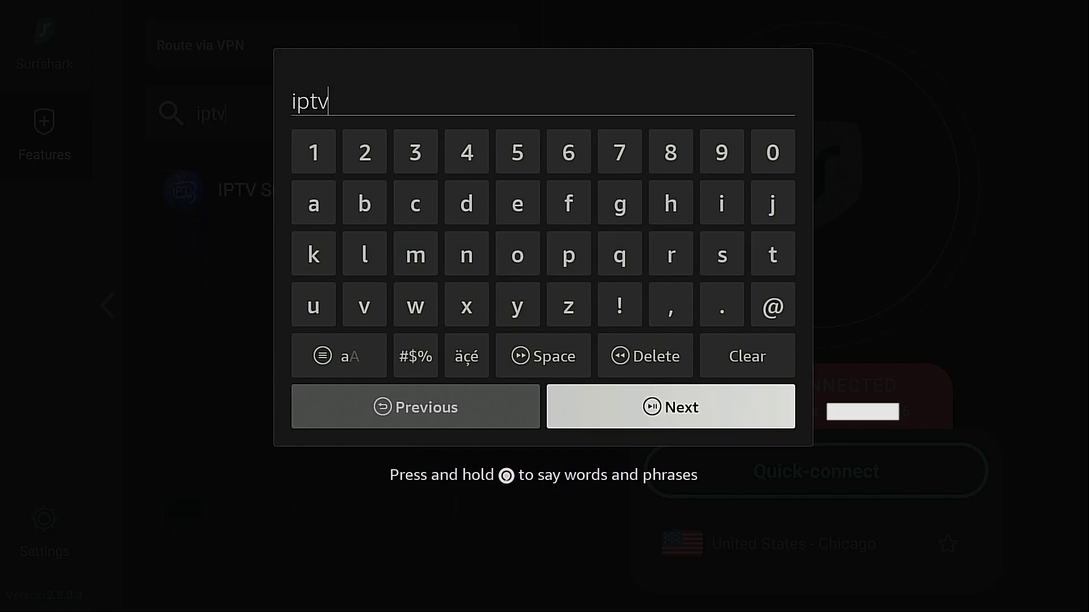
pyautogui.press('Return')
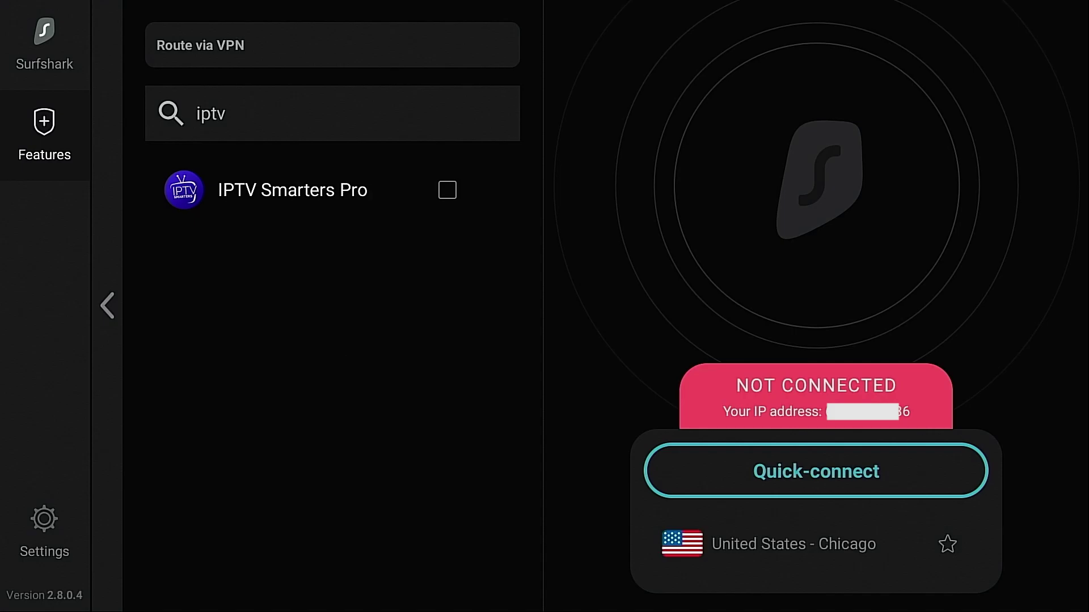
pyautogui.press('Escape')
# Tick IPTV Smarters Pro for VPN routing and return to the Features page
pyautogui.press('Down')
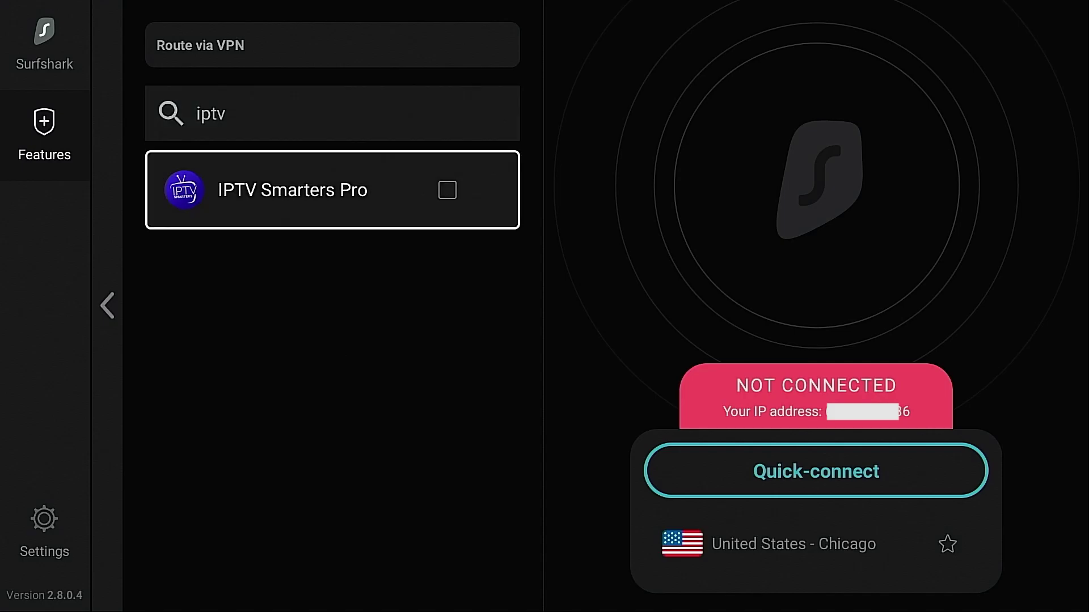
pyautogui.press('Return')
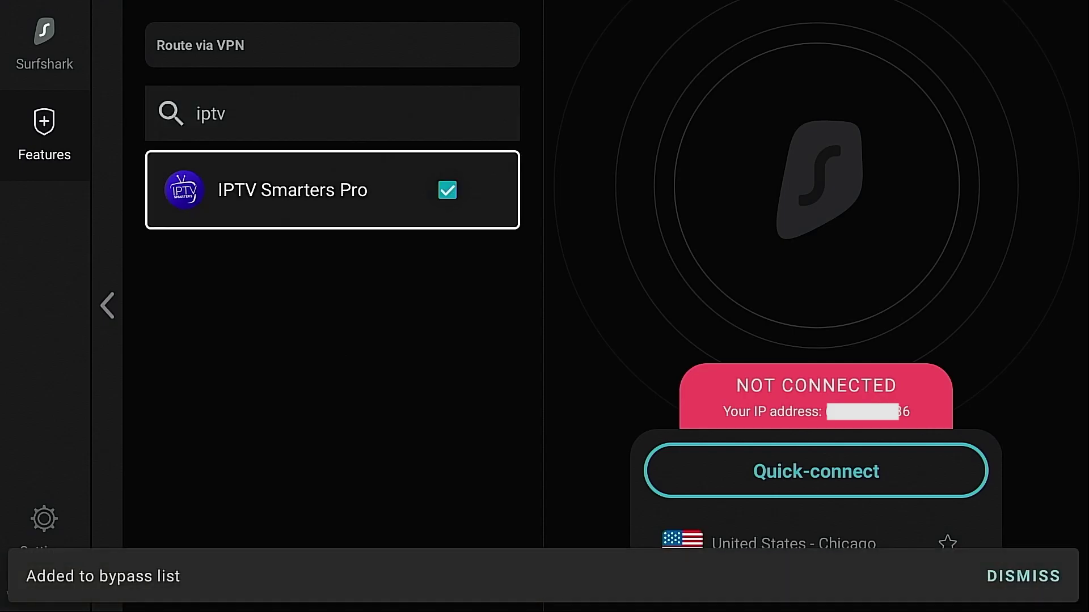
pyautogui.press('Escape')
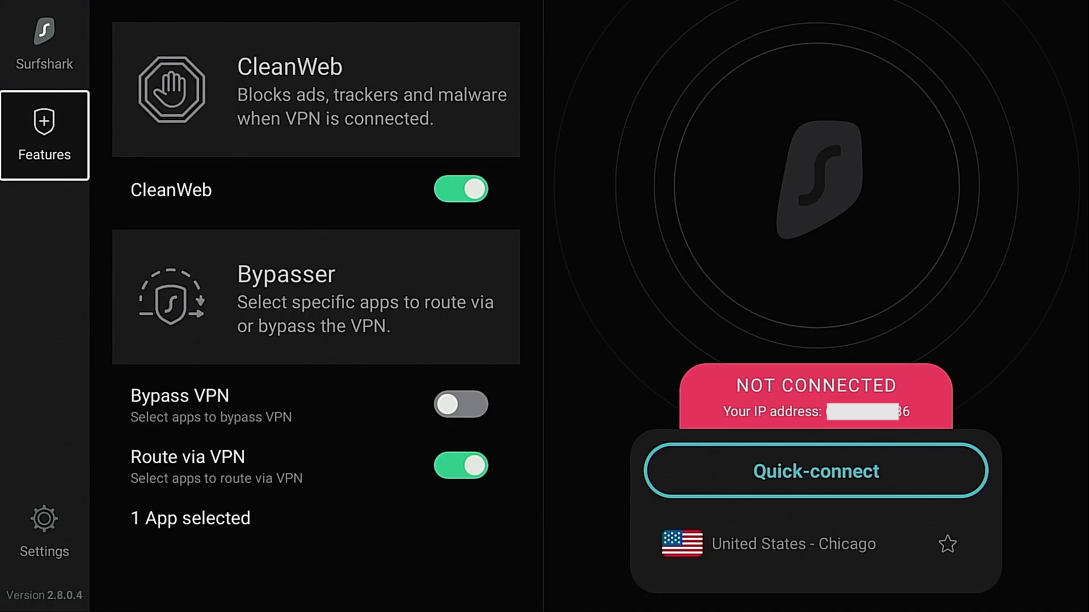
pyautogui.press('Down')
pyautogui.press('Right')
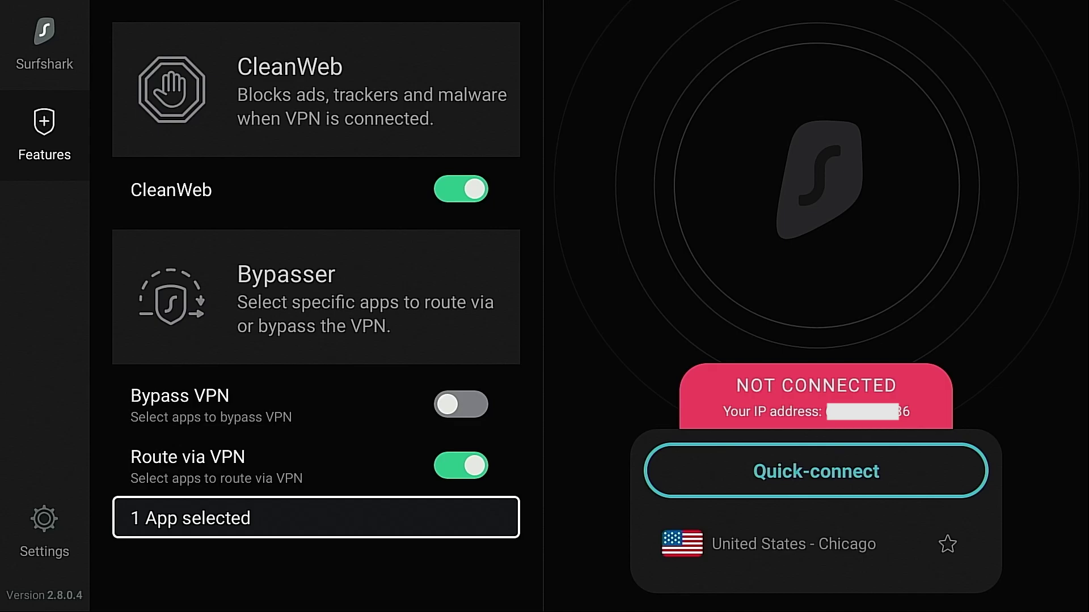
pyautogui.press('Up')
# Switch Route via VPN off and Bypass VPN on
pyautogui.press('Return')
pyautogui.press('Up')
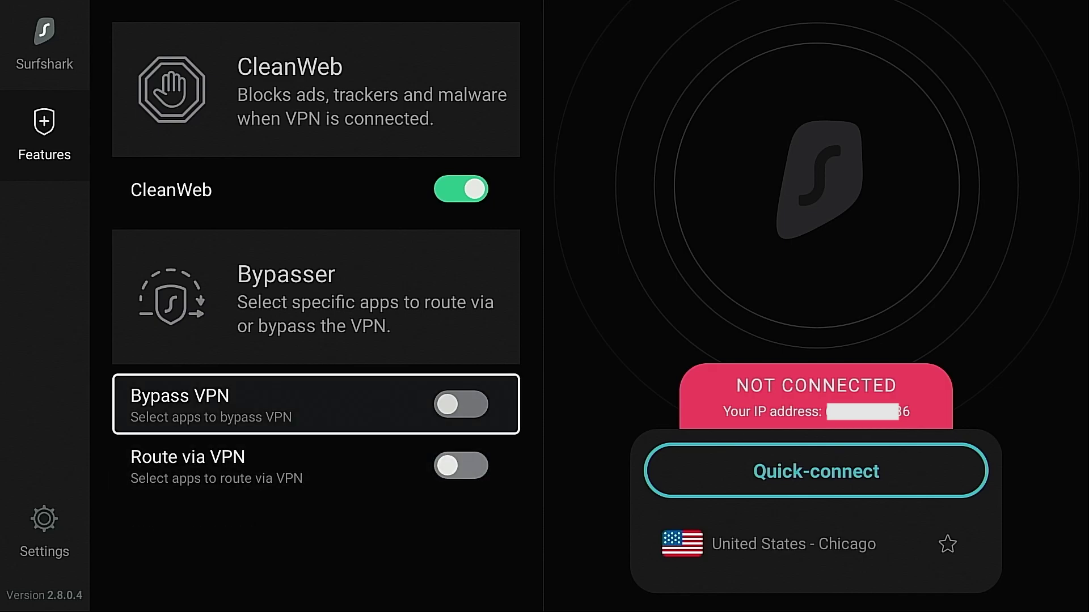
pyautogui.press('Return')
# Browse the Bypass VPN app list without selecting any apps, then go to Settings
pyautogui.press('Down')
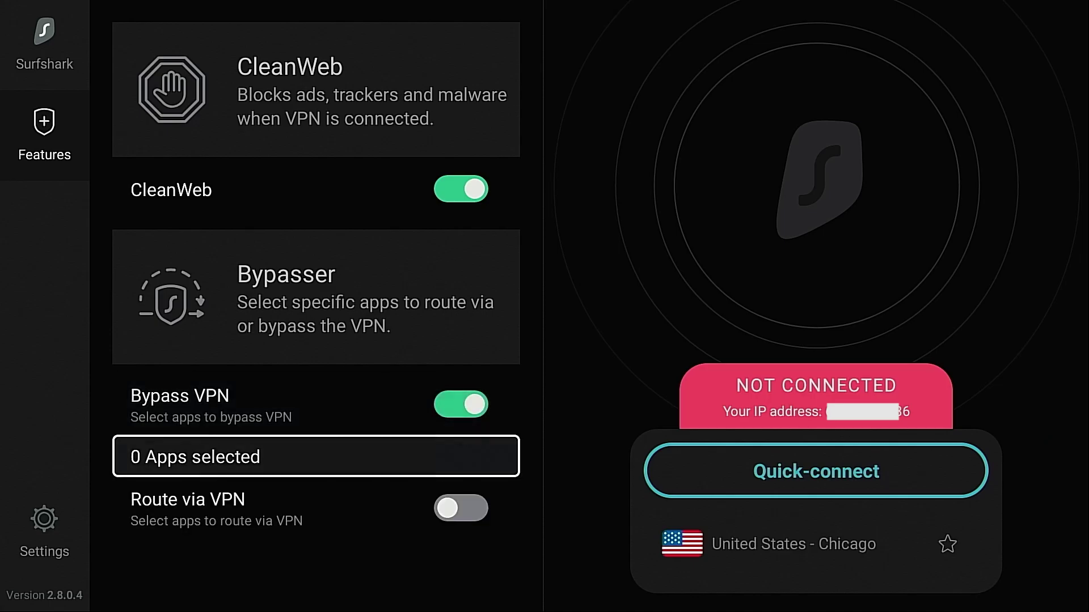
pyautogui.press('Return')
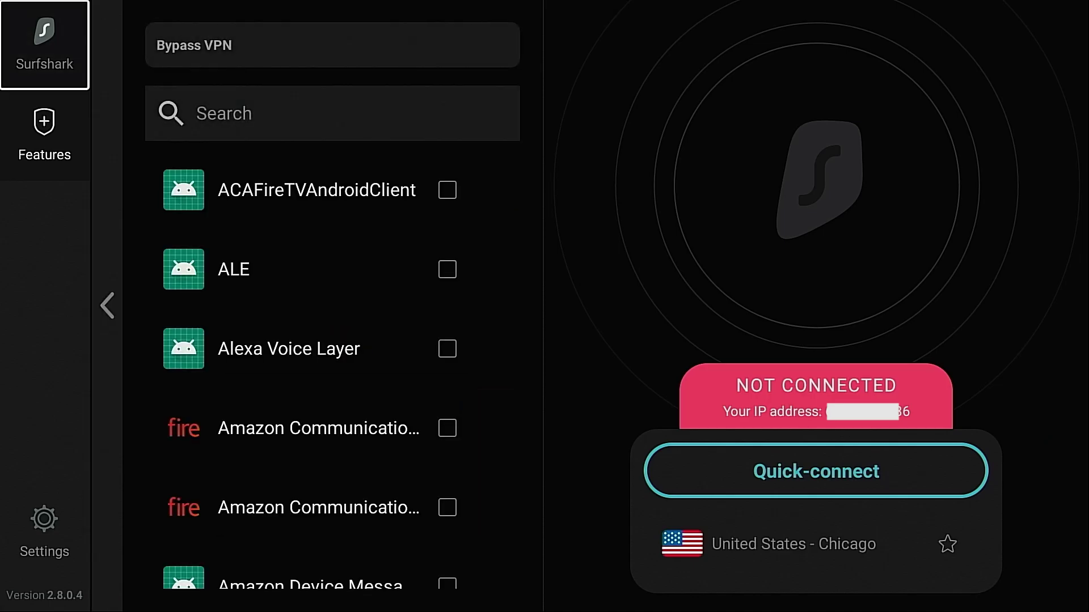
pyautogui.press('Right')
pyautogui.press('Down')
pyautogui.press('Down')
pyautogui.press('Down')
pyautogui.press('Down')
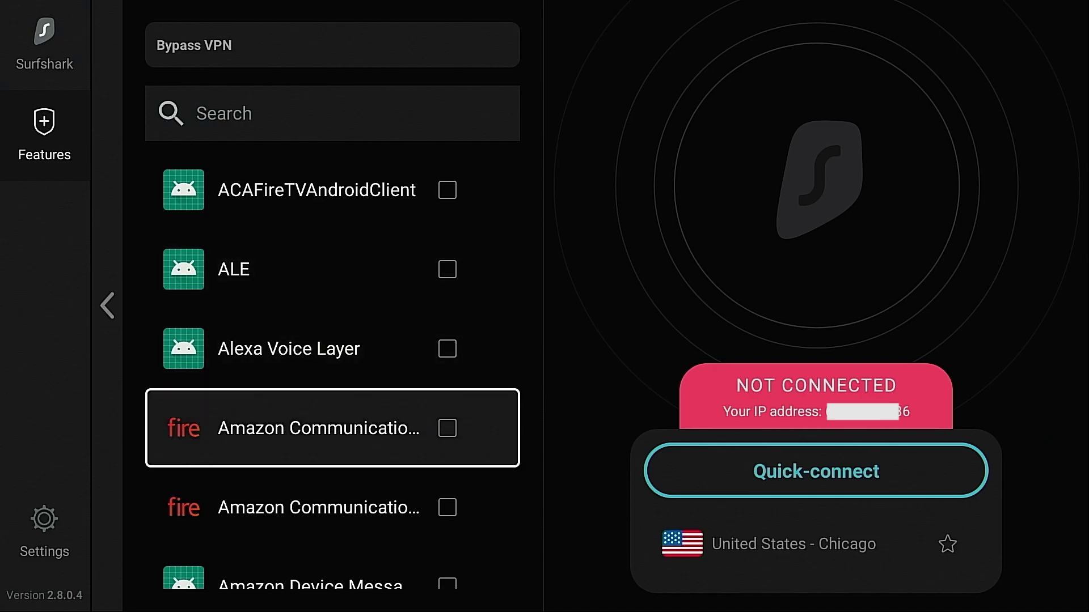
pyautogui.press('Down')
pyautogui.press('Down')
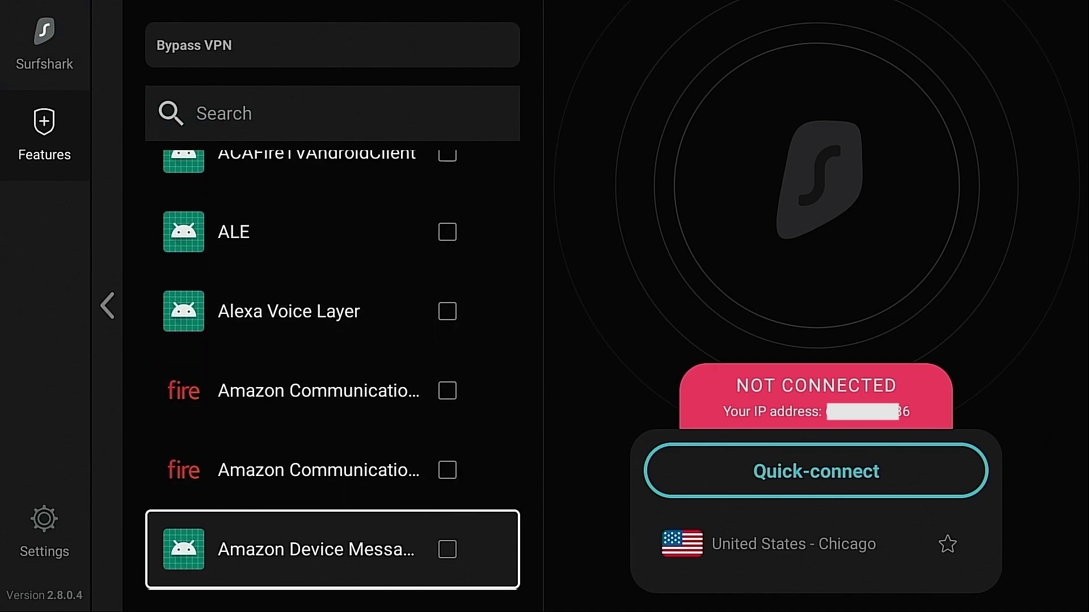
pyautogui.press('Down')
pyautogui.press('Down')
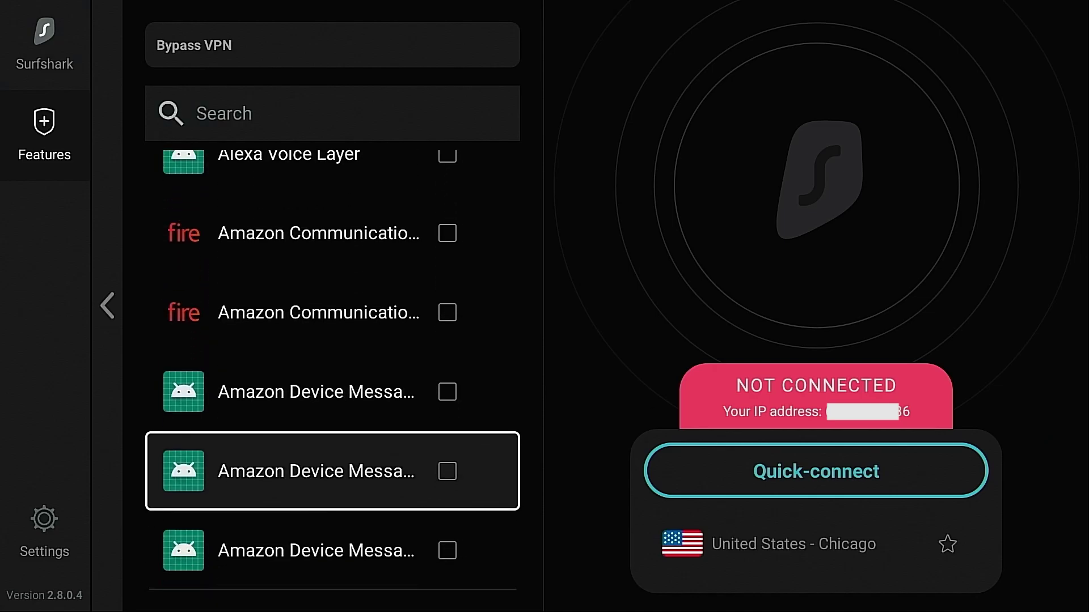
pyautogui.press('Down')
pyautogui.press('Down')
pyautogui.press('Down')
pyautogui.press('Down')
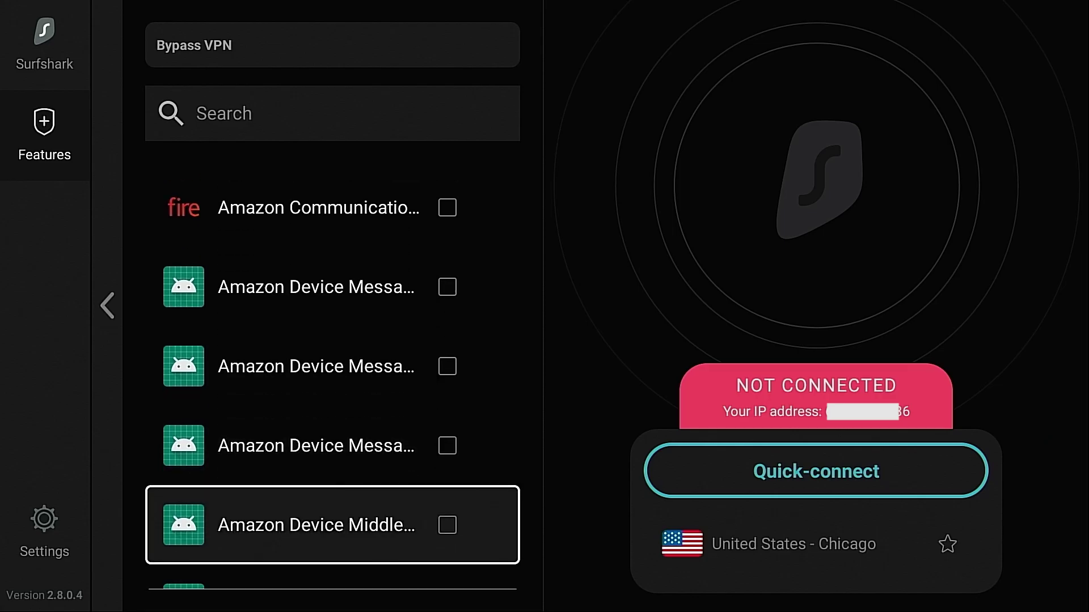
pyautogui.press('Down')
pyautogui.press('Down')
pyautogui.press('Down')
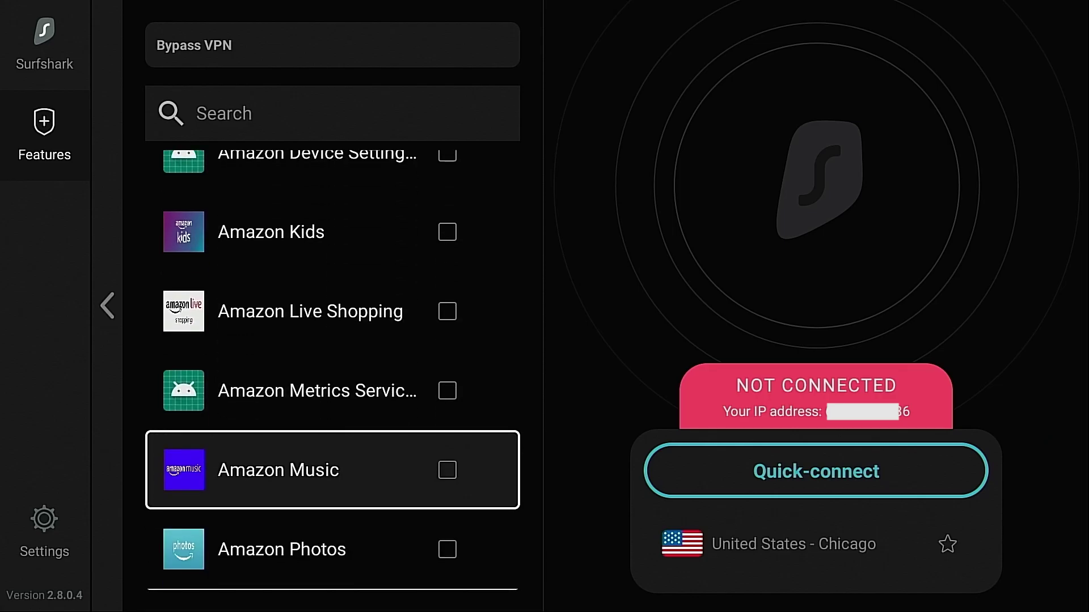
pyautogui.press('Left')
pyautogui.press('Down')
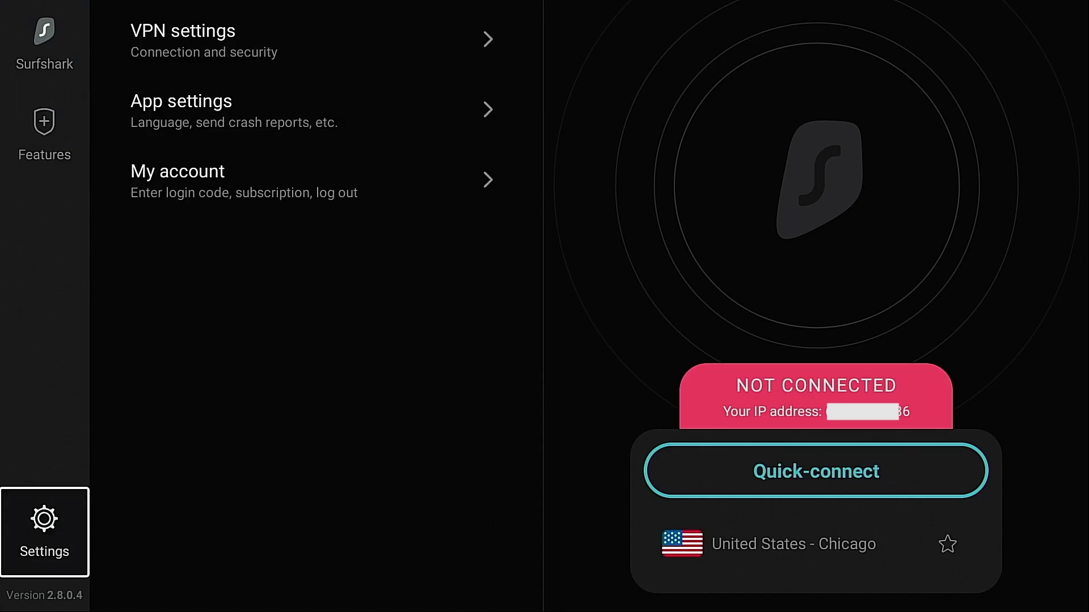
# Open VPN settings and turn Kill switch on
pyautogui.press('Right')
pyautogui.press('Left')
pyautogui.press('Up')
pyautogui.press('Up')
pyautogui.press('Return')
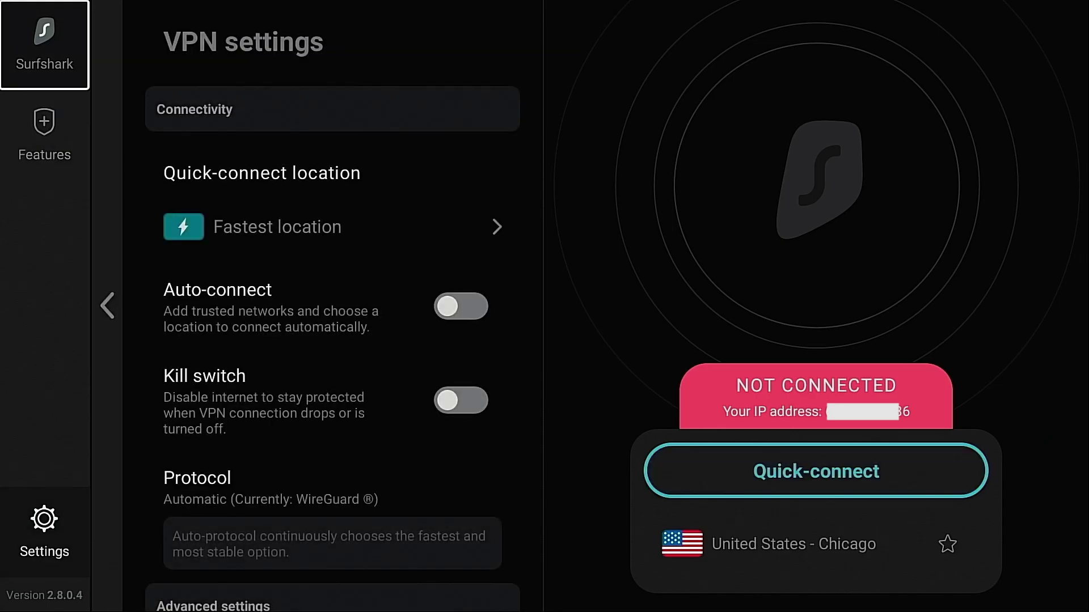
pyautogui.press('Right')
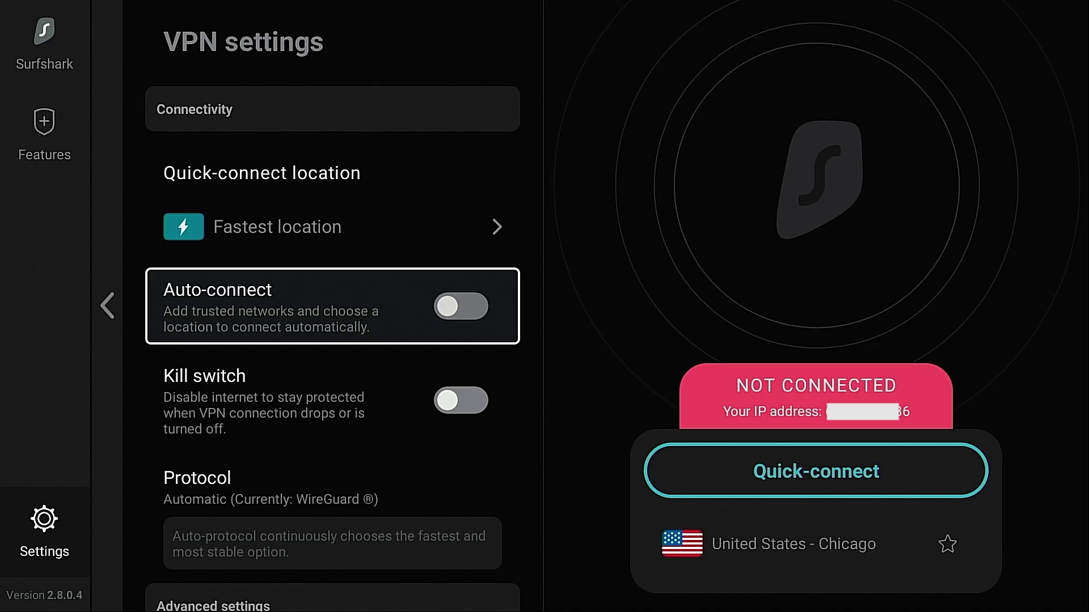
pyautogui.press('Down')
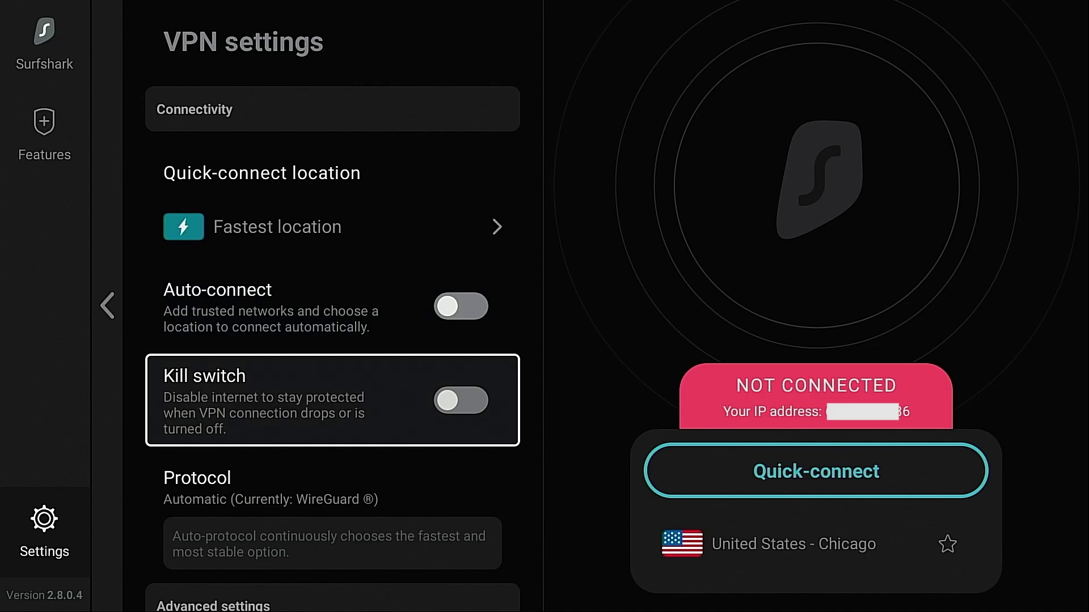
pyautogui.press('Return')
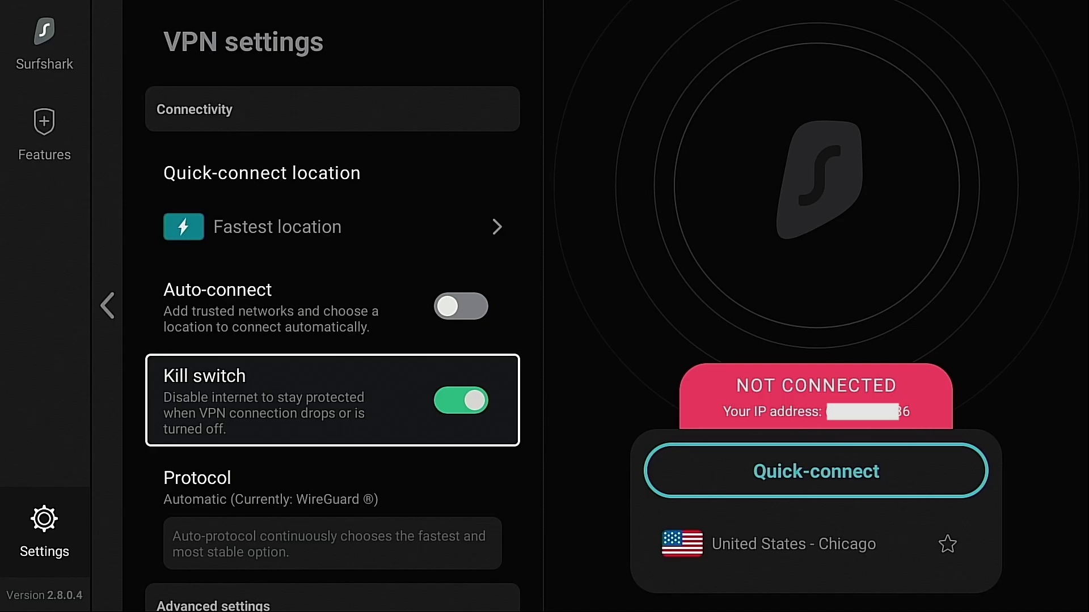
pyautogui.press('Down')
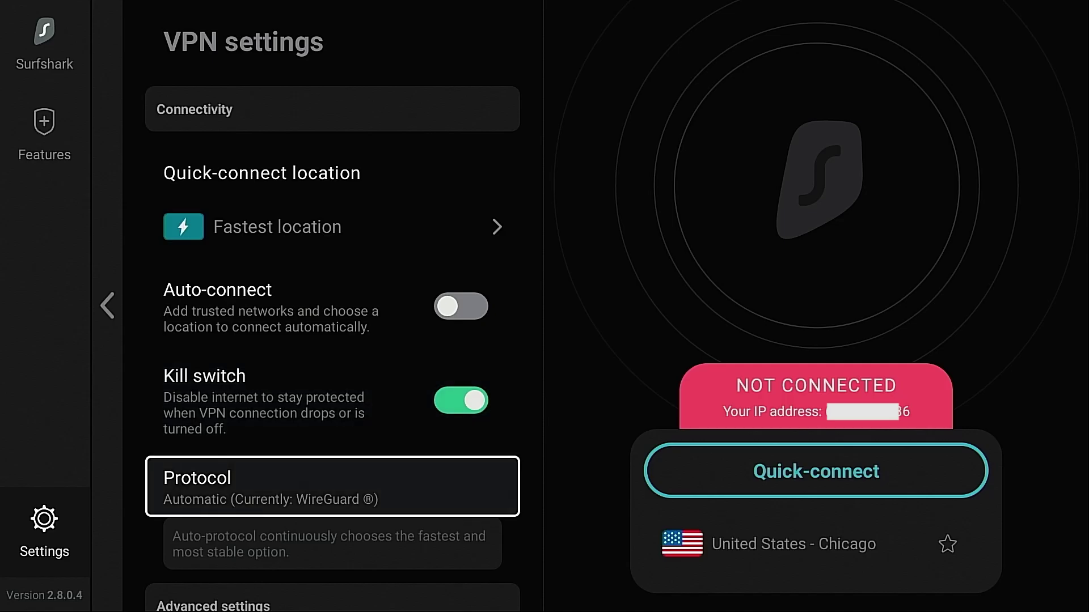
# Review the protocol choices, leaving Automatic (WireGuard) selected
pyautogui.press('Return')
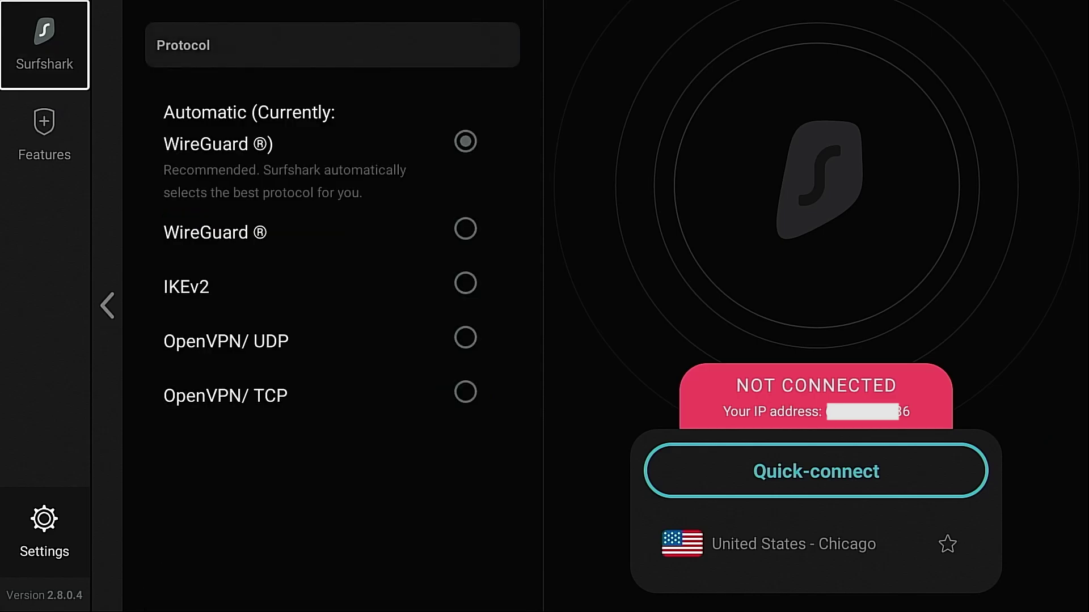
pyautogui.press('Right')
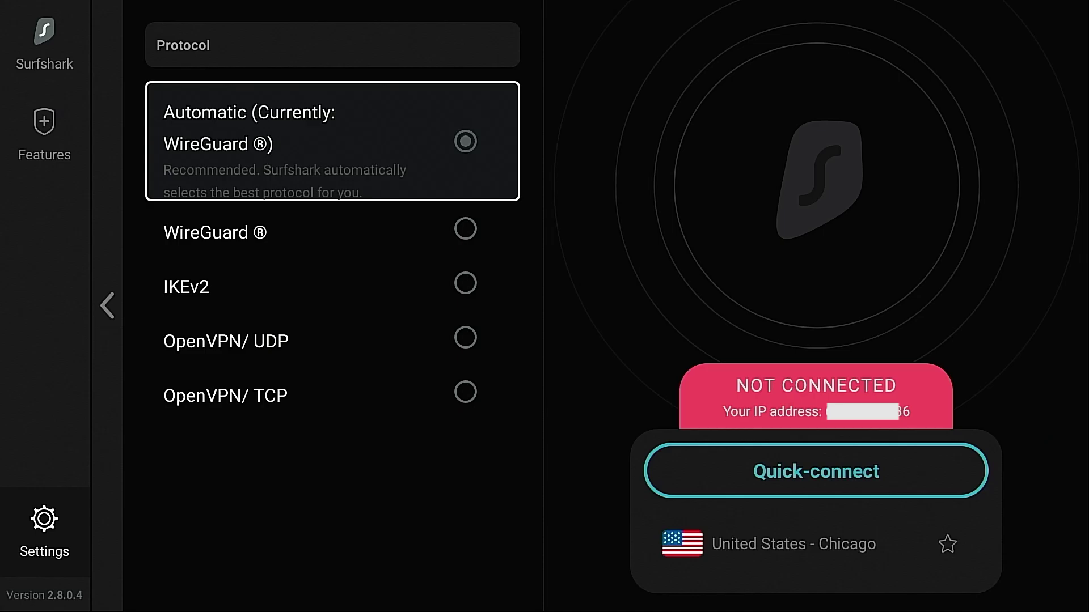
pyautogui.press('Escape')
pyautogui.press('Down')
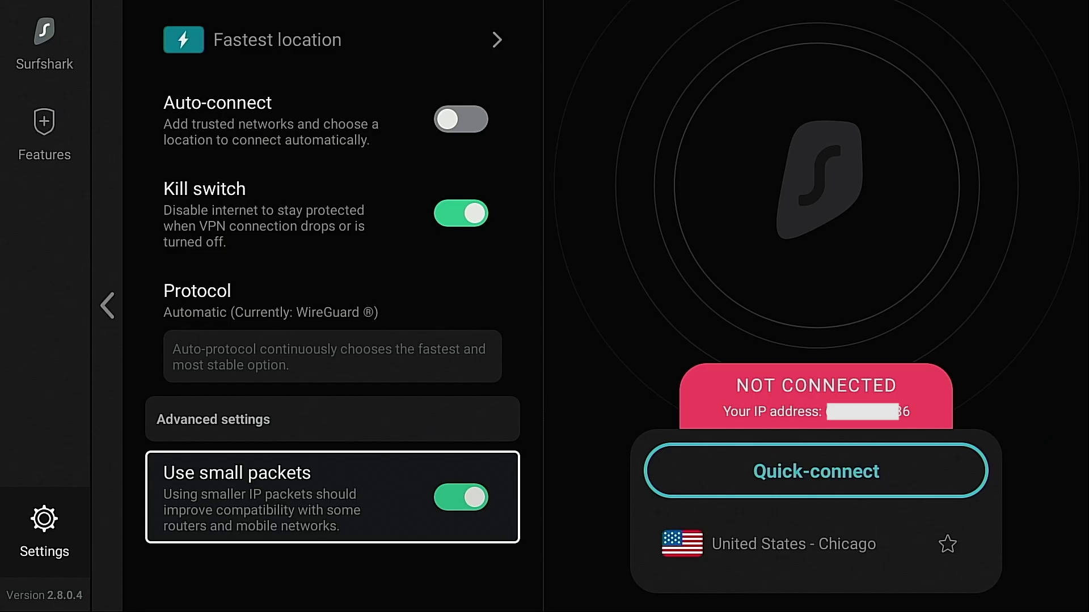
# In App settings, switch off both Analytics and Send crash report
pyautogui.press('Escape')
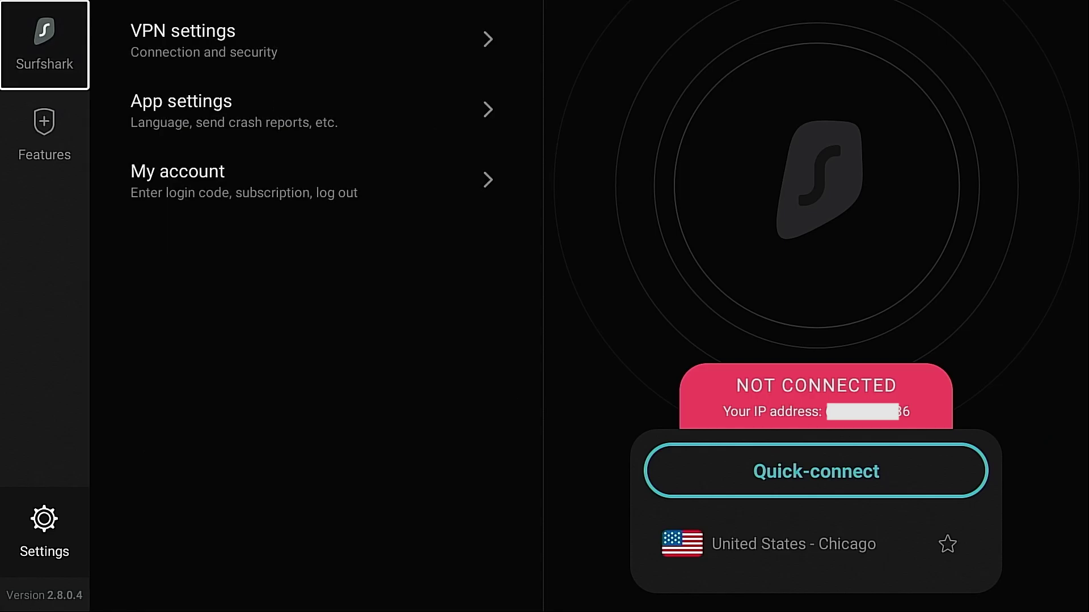
pyautogui.press('Right')
pyautogui.press('Down')
pyautogui.press('Return')
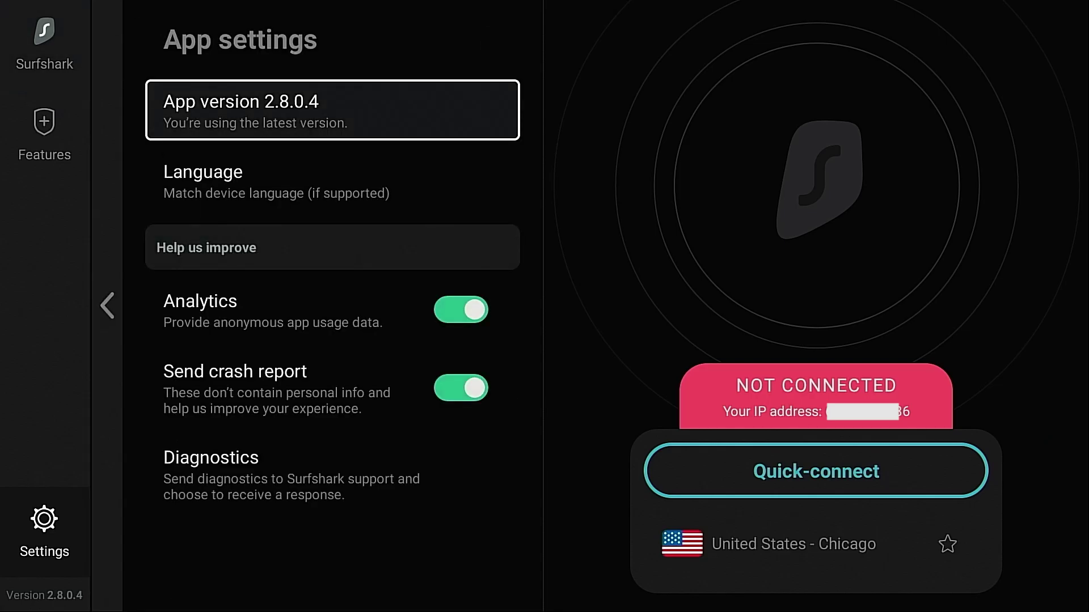
pyautogui.press('Down')
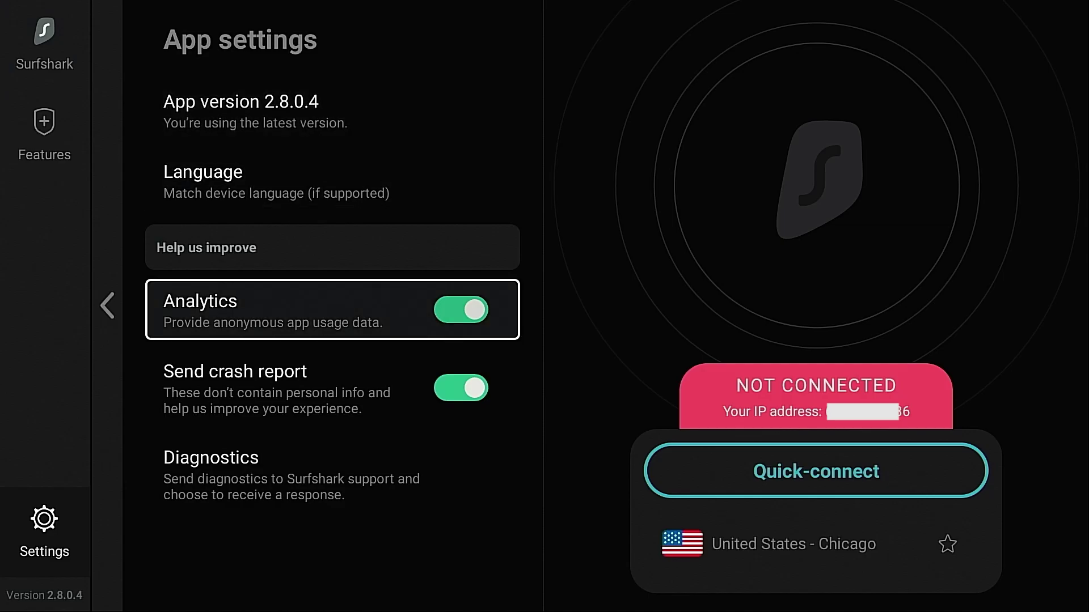
pyautogui.press('Return')
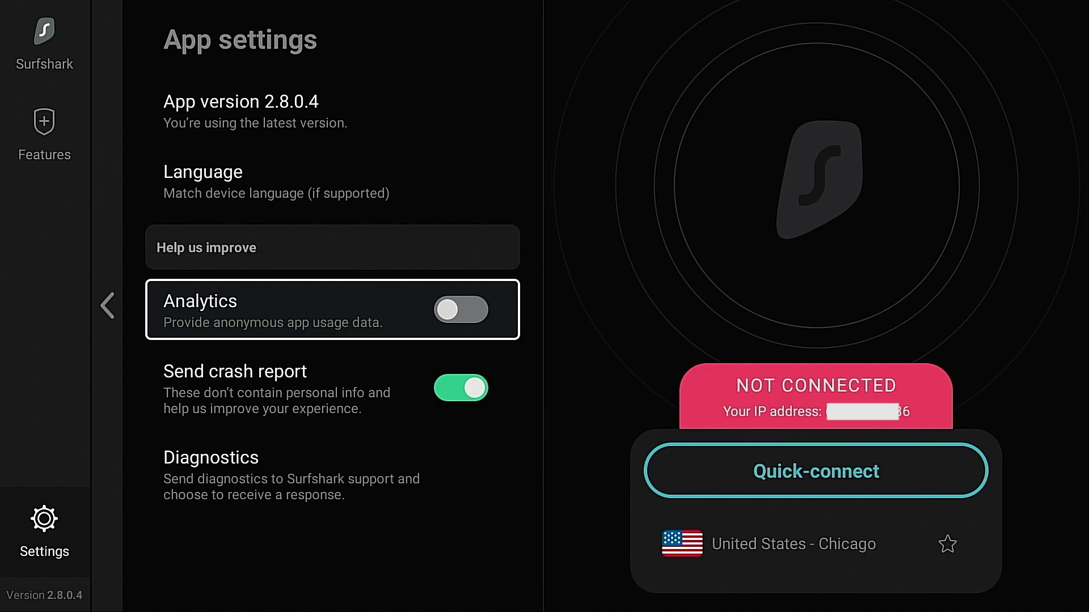
pyautogui.press('Down')
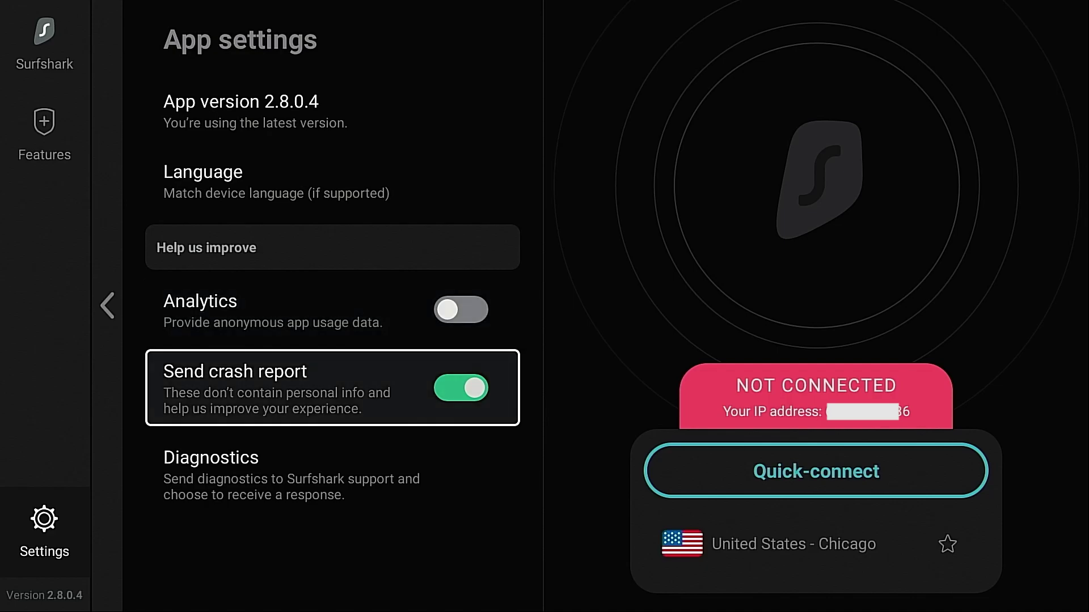
pyautogui.press('Return')
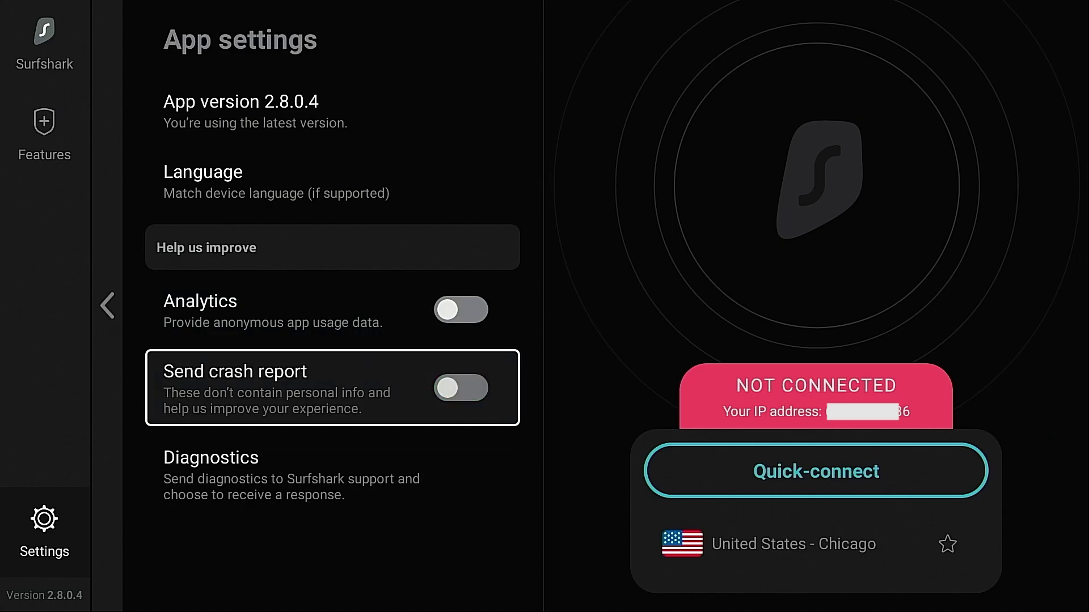
pyautogui.press('Down')
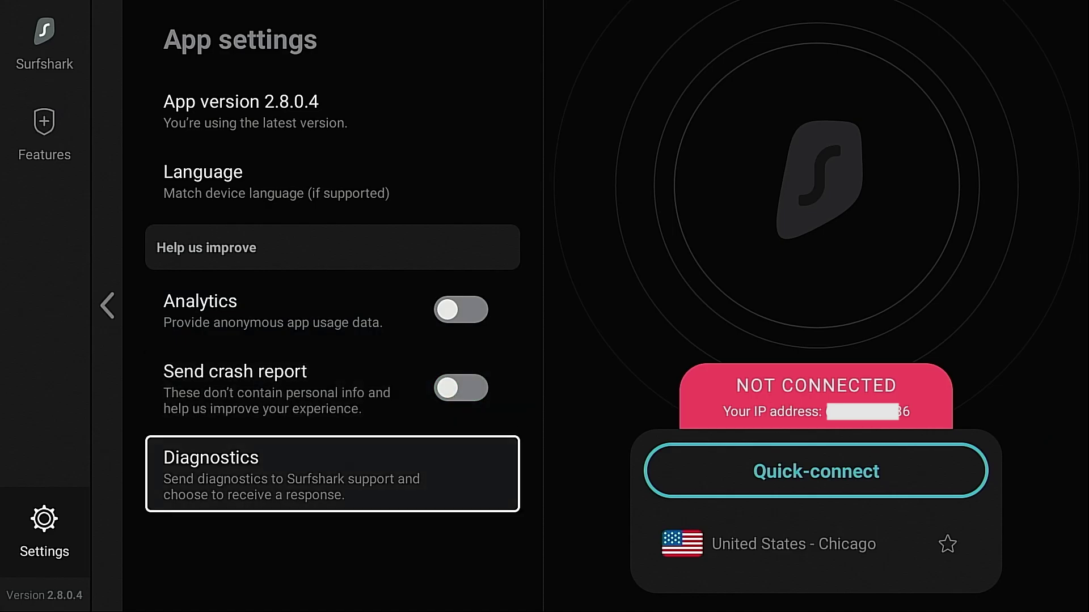
# View the diagnostics information page, then open the My account page
pyautogui.press('Return')
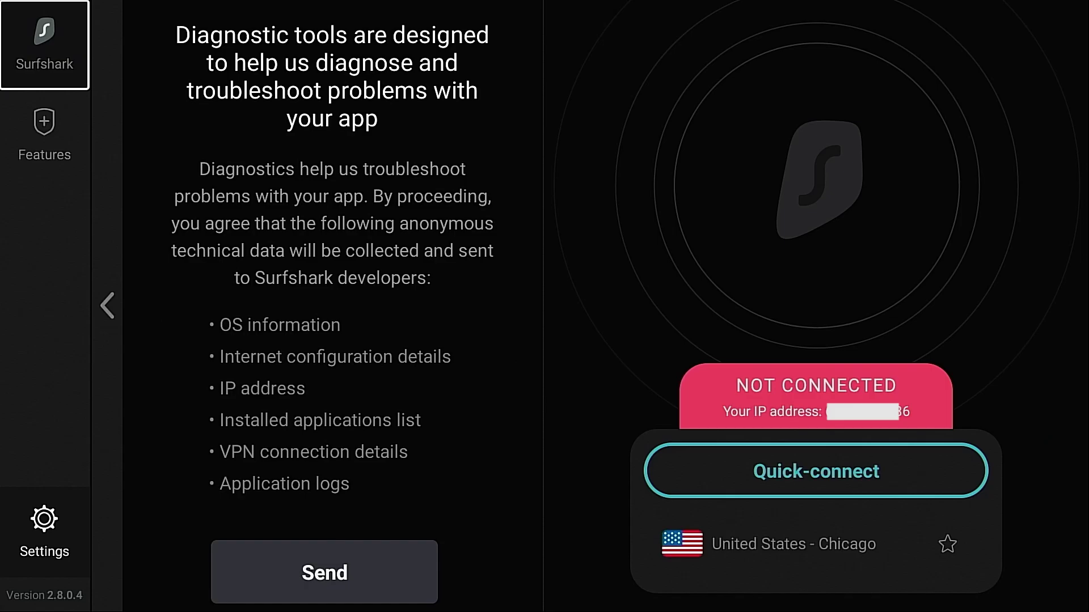
pyautogui.press('Right')
pyautogui.press('Right')
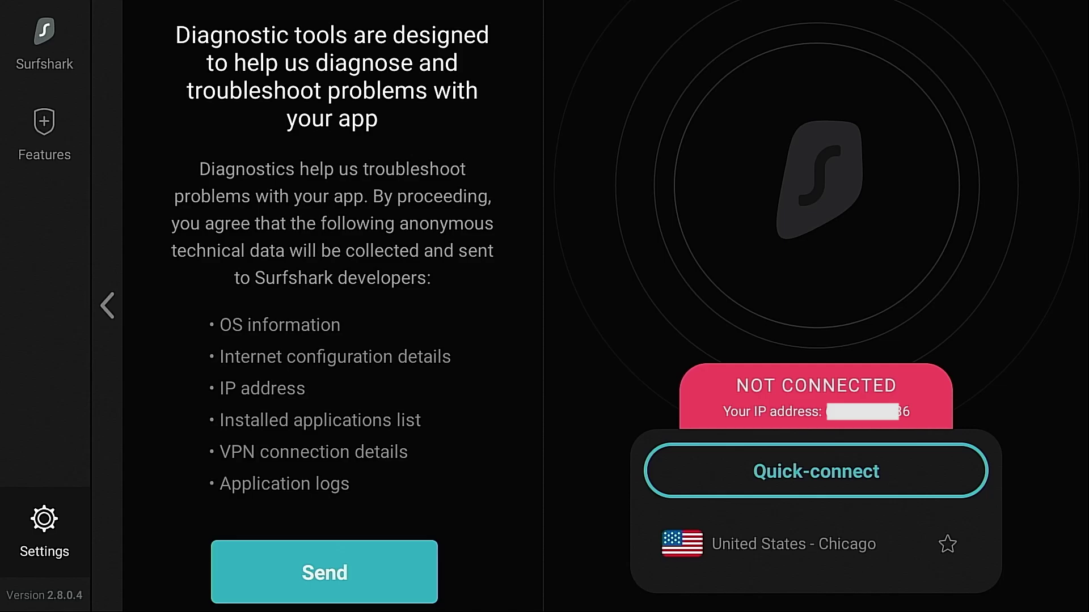
pyautogui.press('Escape')
pyautogui.press('Escape')
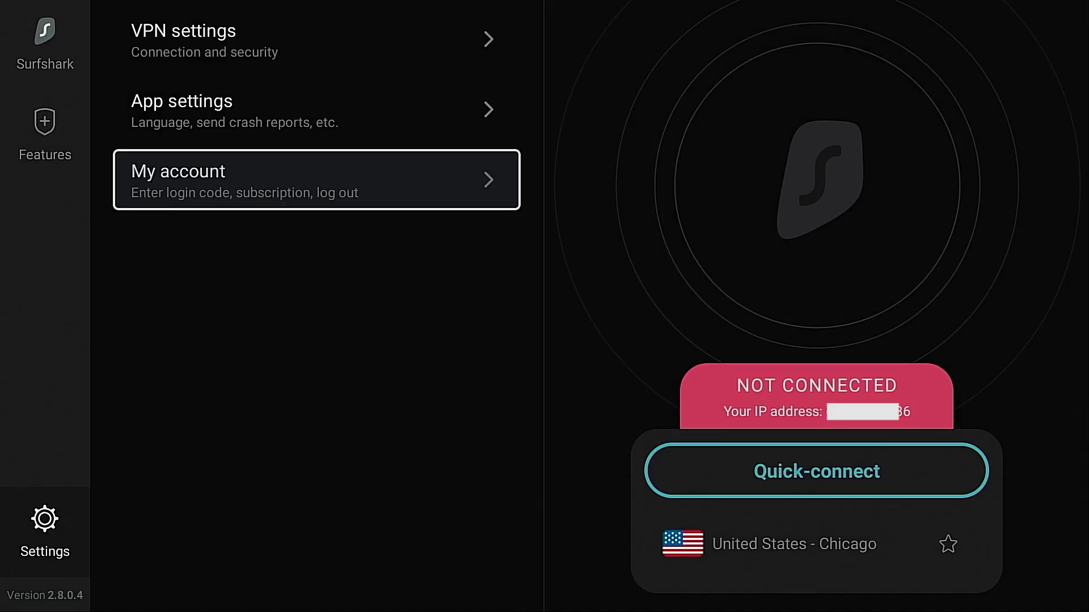
pyautogui.press('Return')
pyautogui.press('Right')
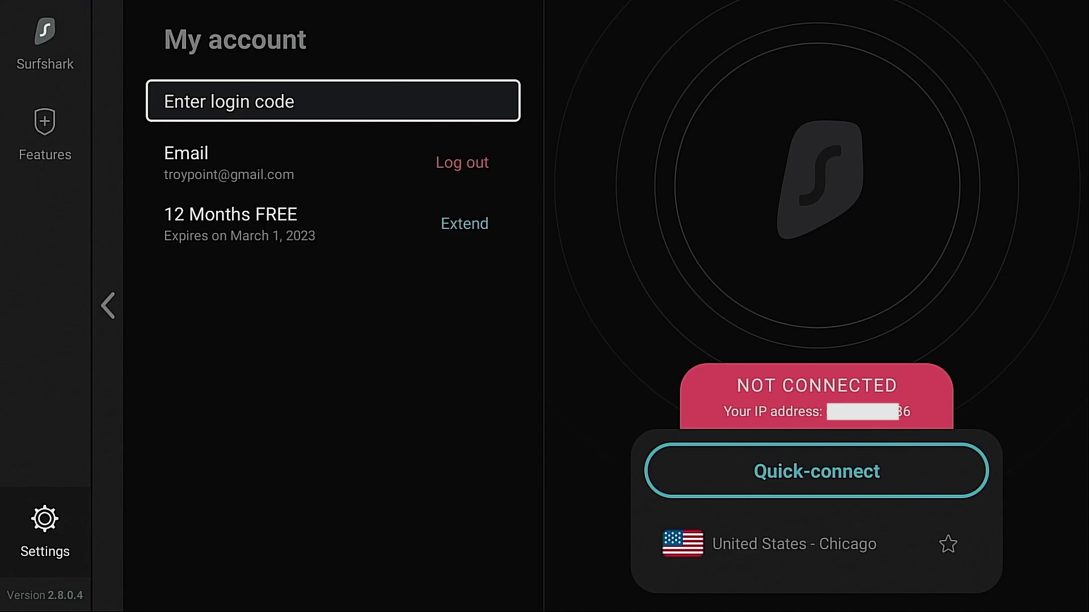
pyautogui.press('Return')
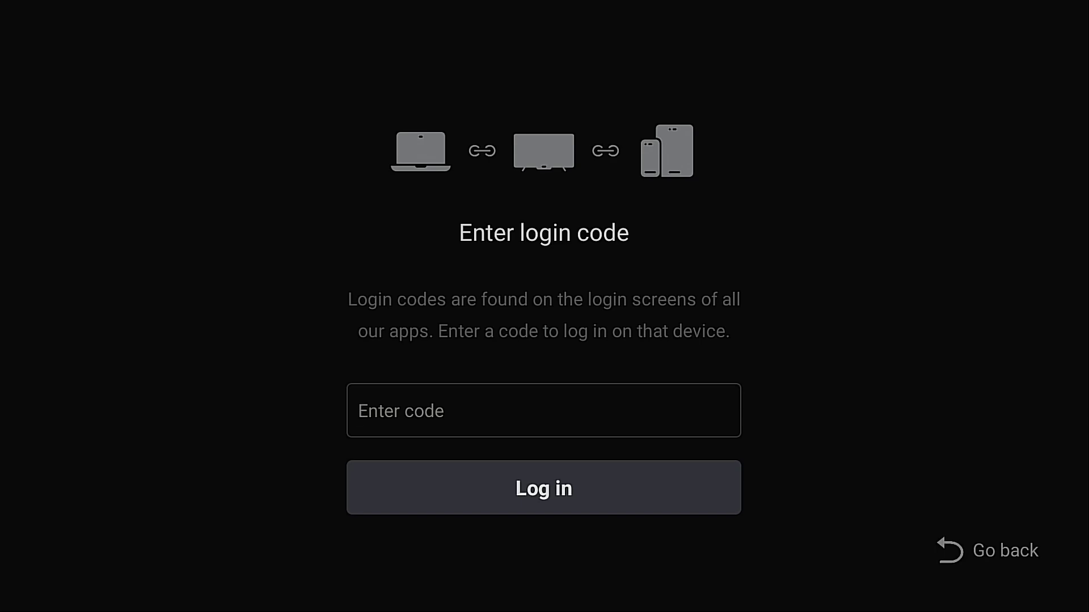
pyautogui.press('Escape')
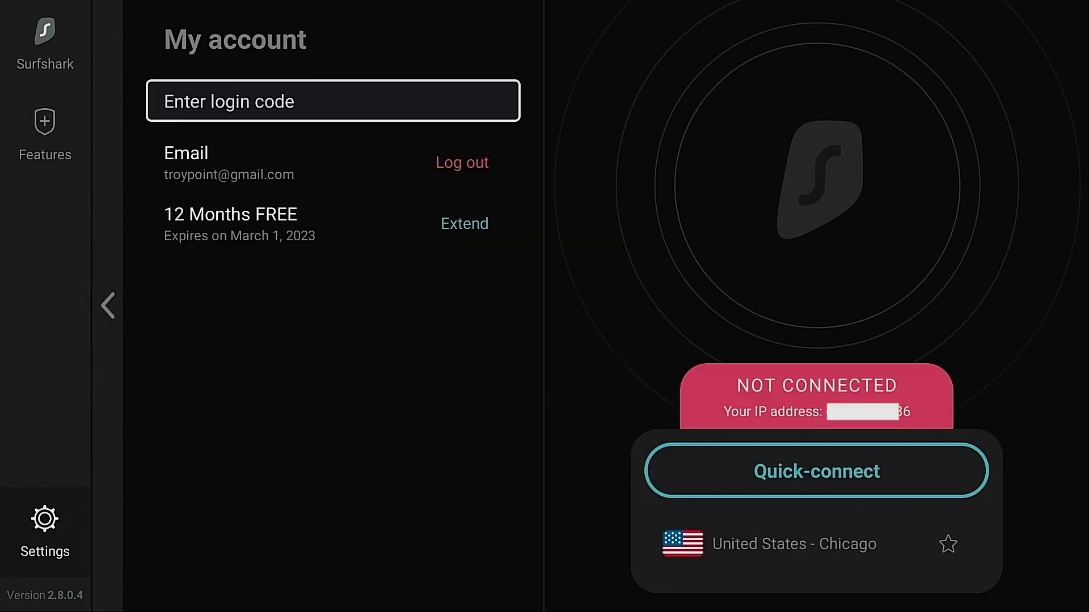
pyautogui.press('Down')
pyautogui.press('Down')
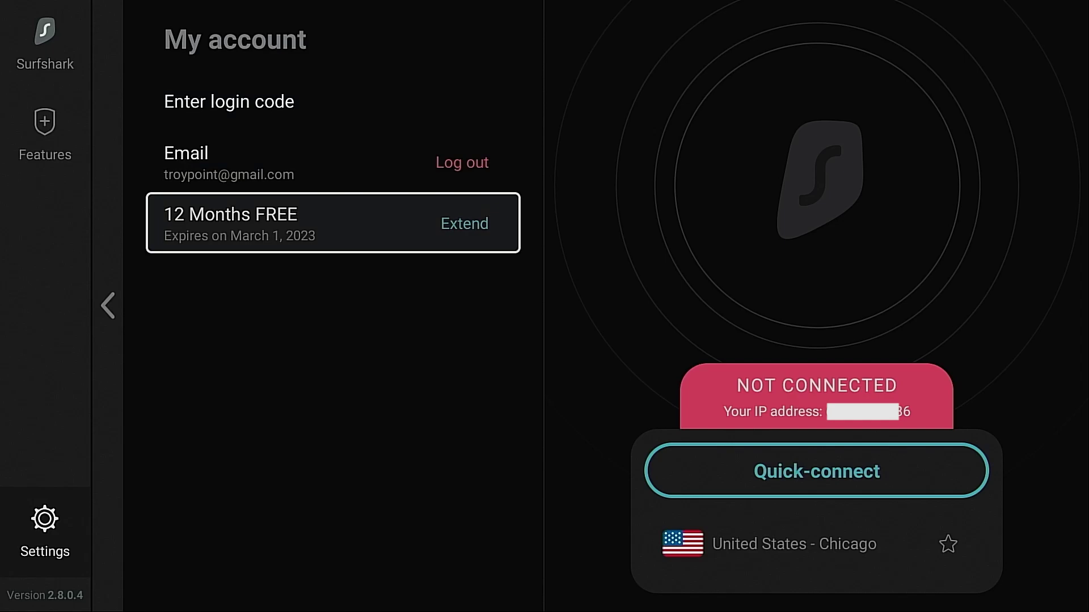
# Return to the VPN locations list and start a quick-connect
pyautogui.press('Left')
pyautogui.press('Left')
pyautogui.press('Up')
pyautogui.press('Return')
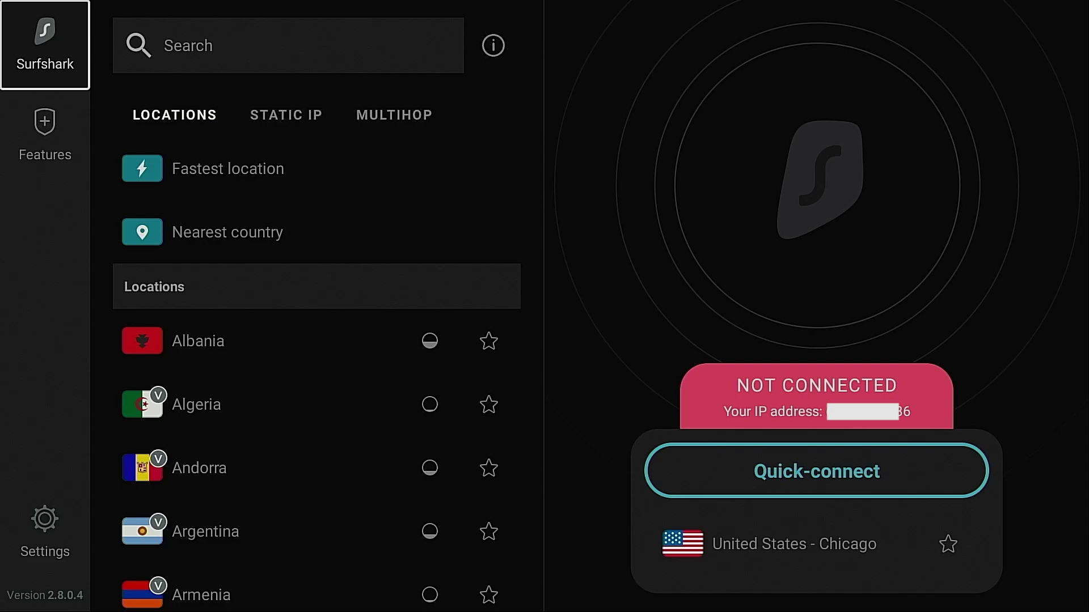
pyautogui.press('Right')
pyautogui.press('Right')
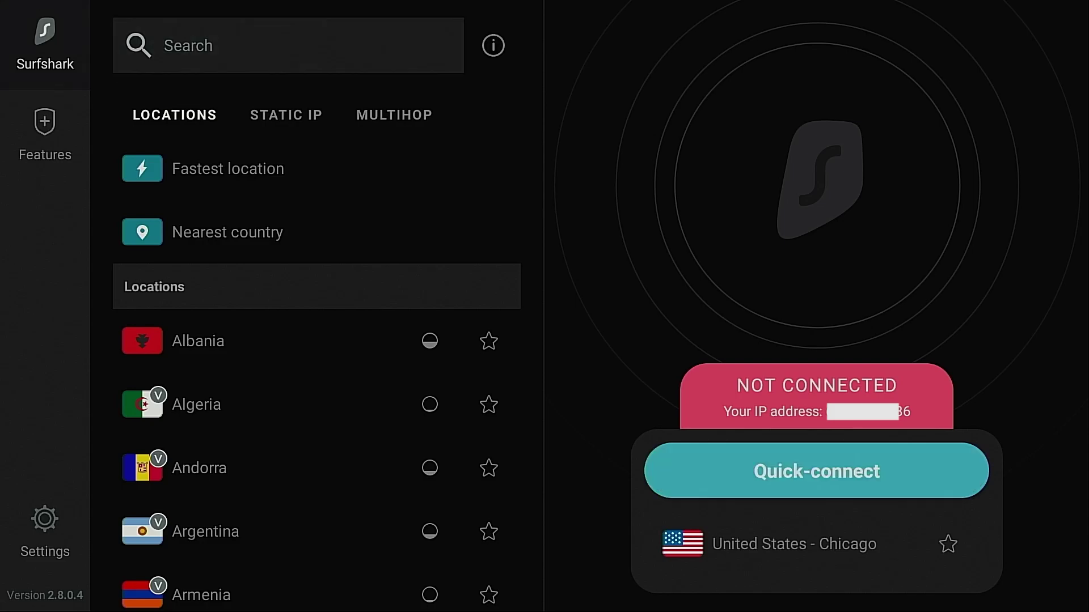
pyautogui.press('Return')
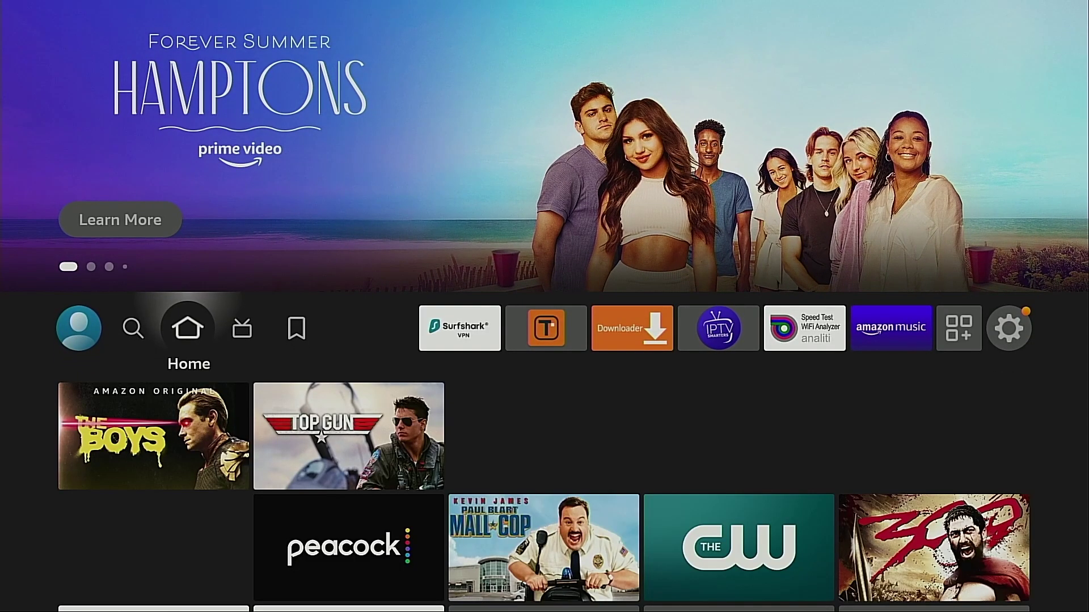
pyautogui.press('Right')
pyautogui.press('Right')
pyautogui.press('Right')
pyautogui.press('Right')
pyautogui.press('Right')
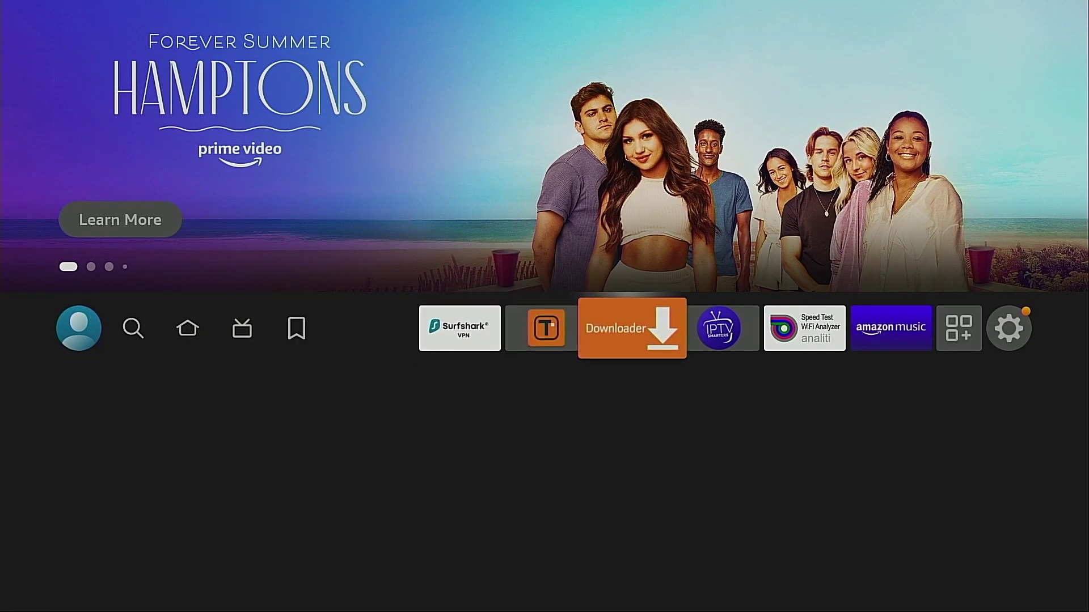
pyautogui.press('Right')
pyautogui.press('Right')
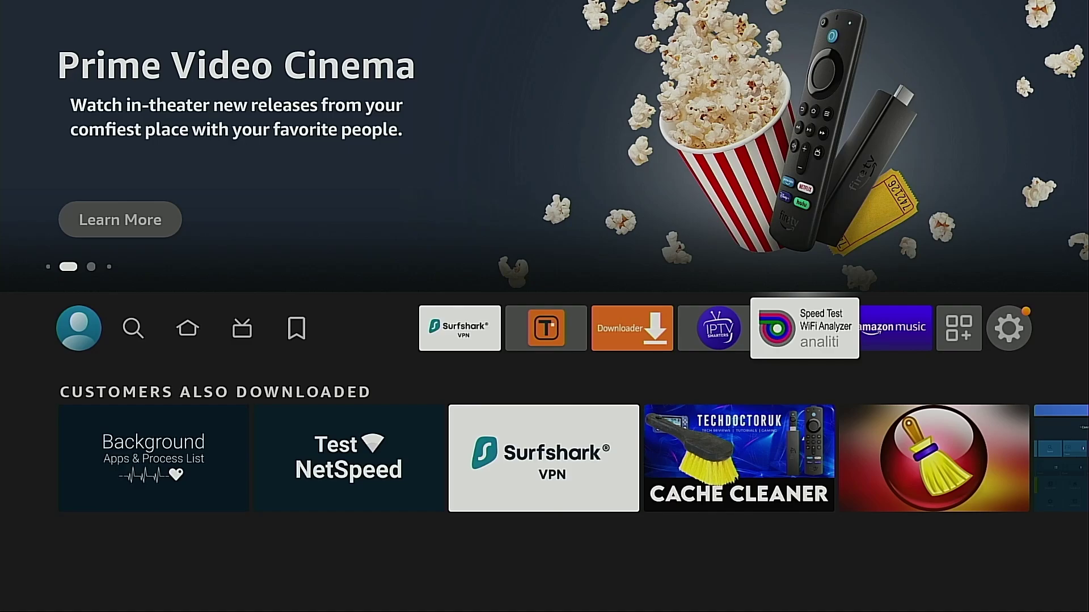
pyautogui.press('Return')
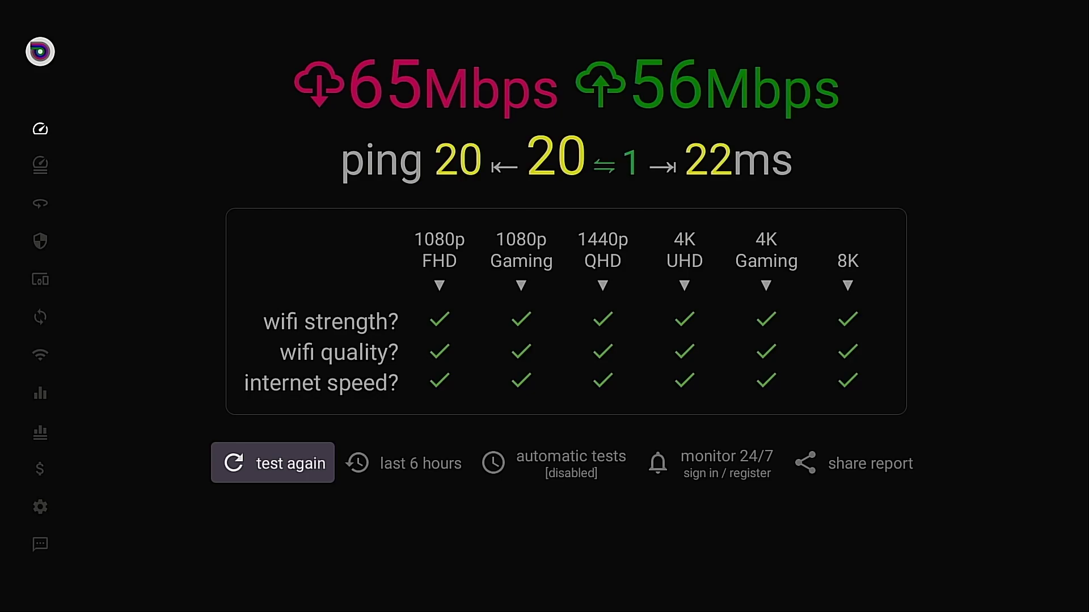
# Close Analiti Speed Test after the test finishes
pyautogui.press('Escape')
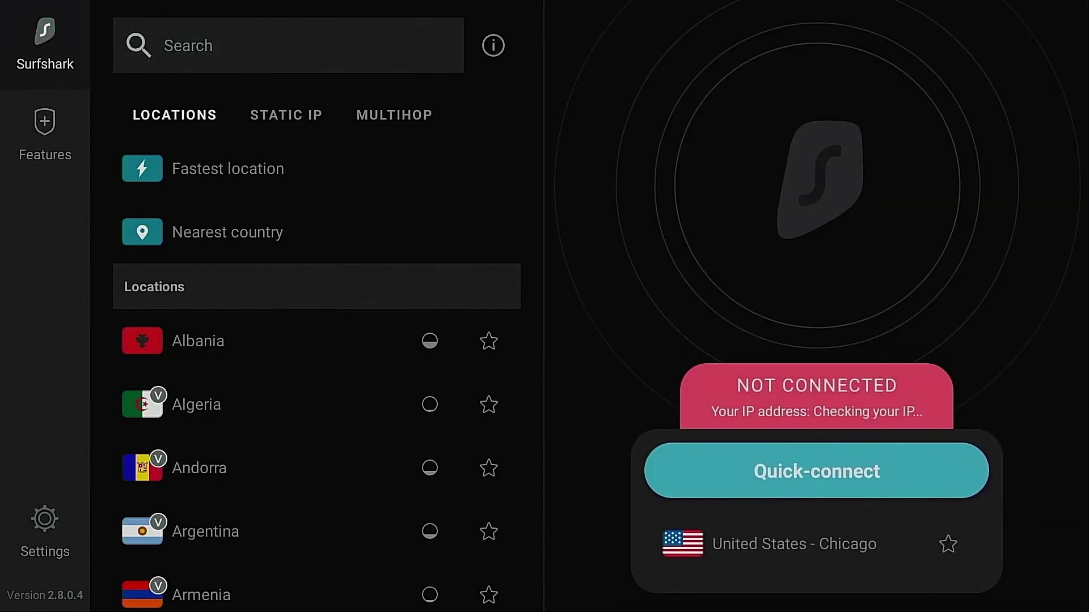
# Go to Settings > VPN settings and open the Protocol list
pyautogui.press('Left')
pyautogui.press('Left')
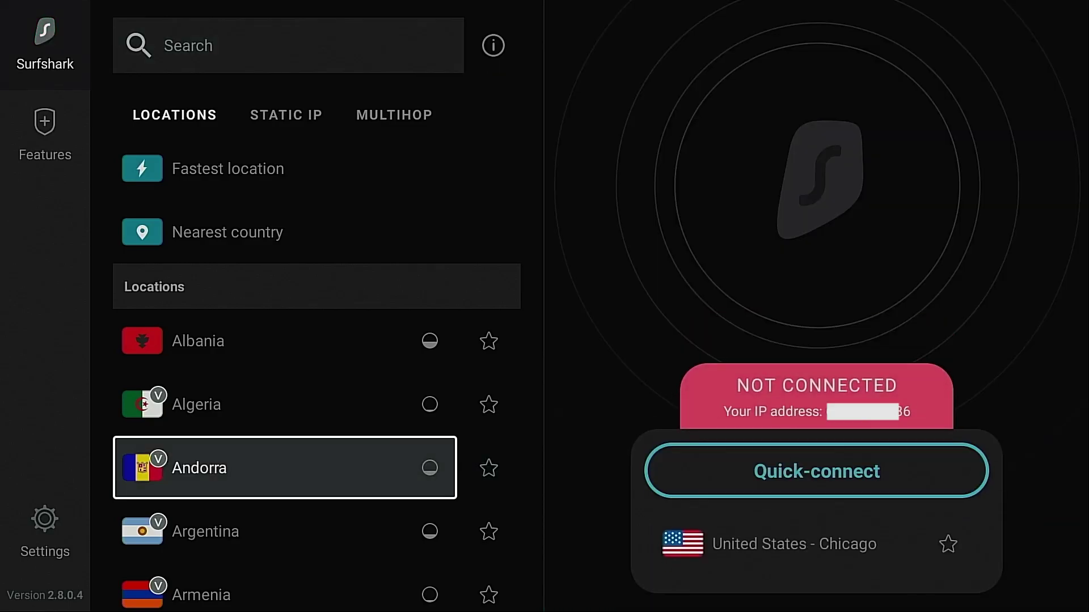
pyautogui.press('Left')
pyautogui.press('Return')
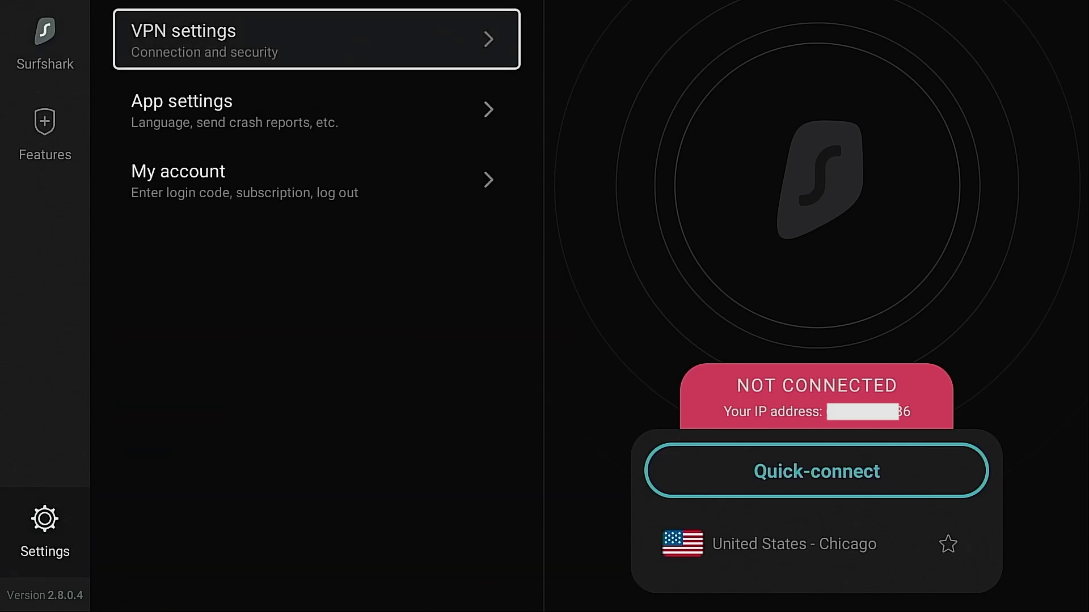
pyautogui.press('Return')
pyautogui.press('Right')
pyautogui.press('Right')
pyautogui.press('Down')
pyautogui.press('Down')
pyautogui.press('Return')
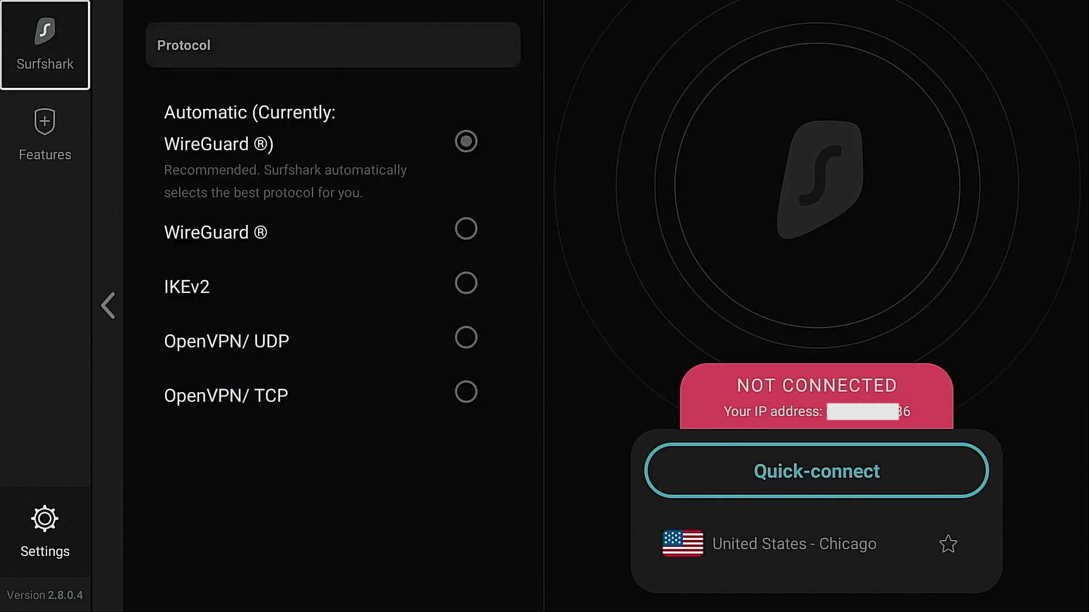
# Select OpenVPN/ TCP as the VPN protocol
pyautogui.press('Right')
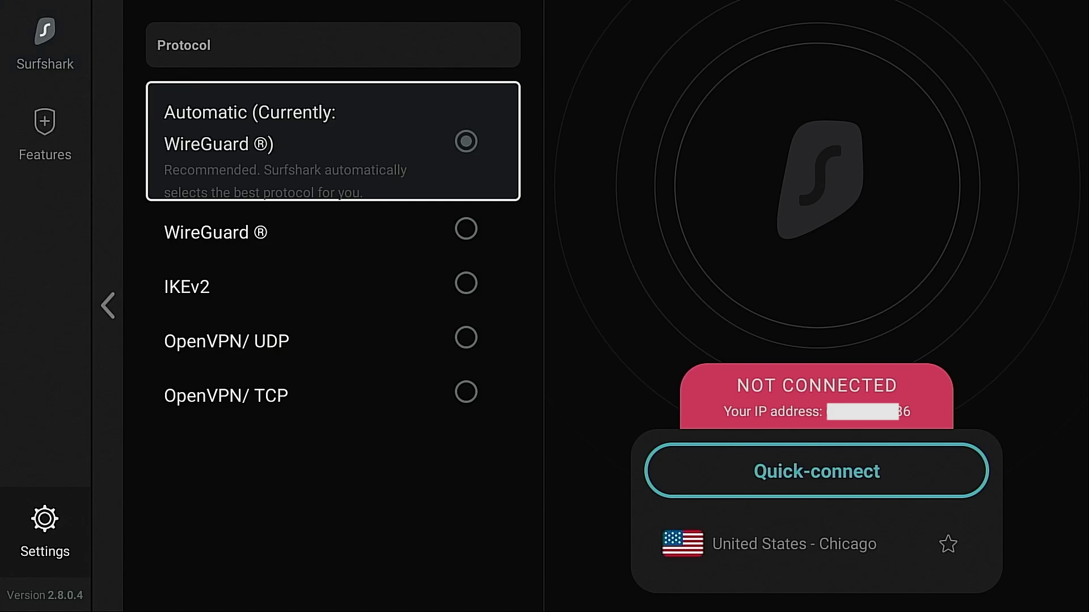
pyautogui.press('Down')
pyautogui.press('Down')
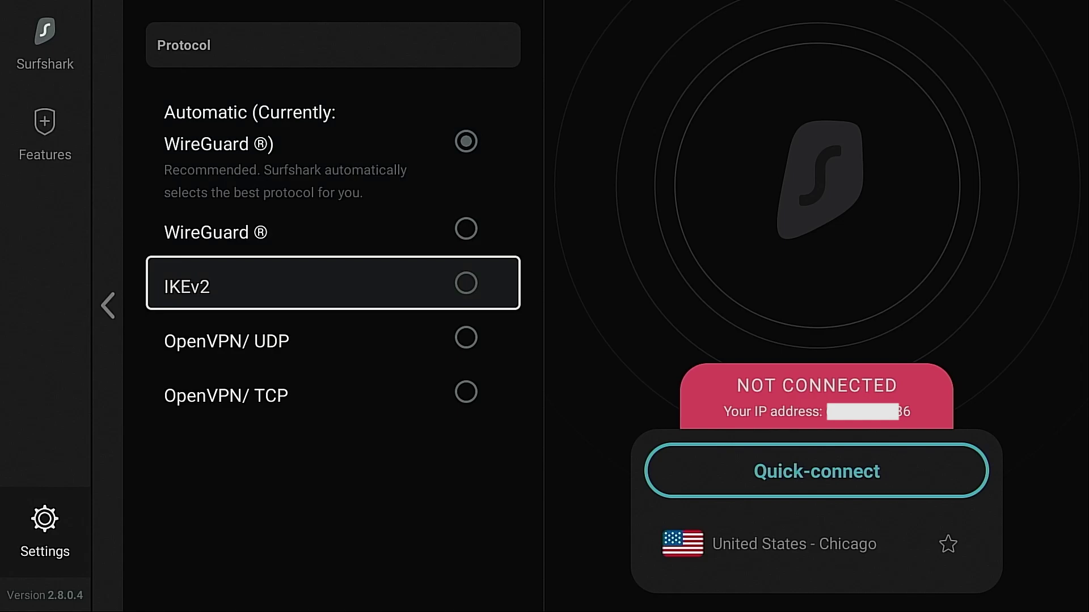
pyautogui.press('Down')
pyautogui.press('Down')
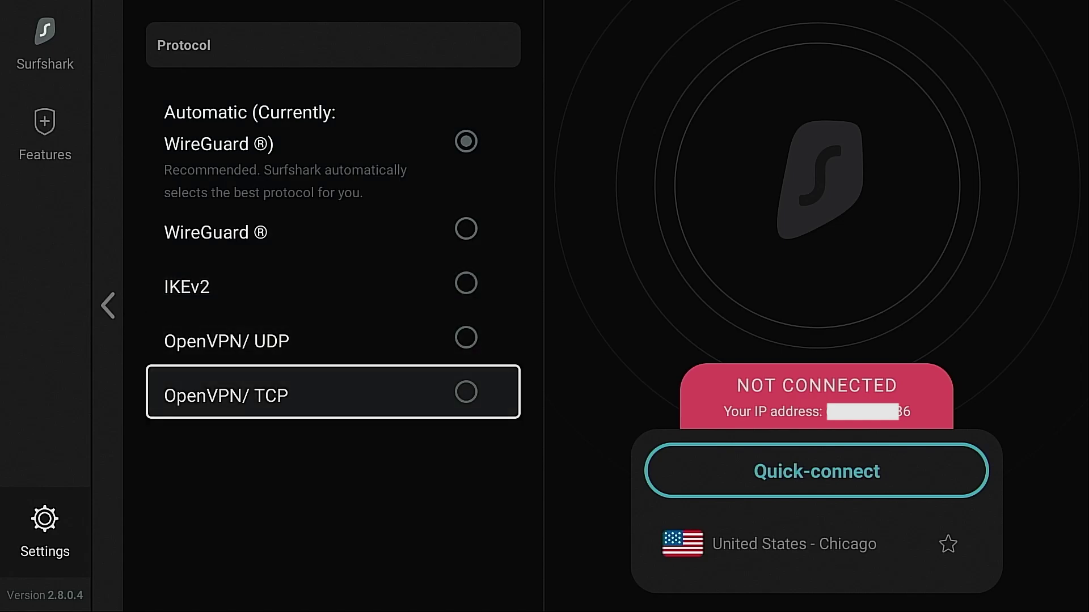
pyautogui.press('Up')
pyautogui.press('Up')
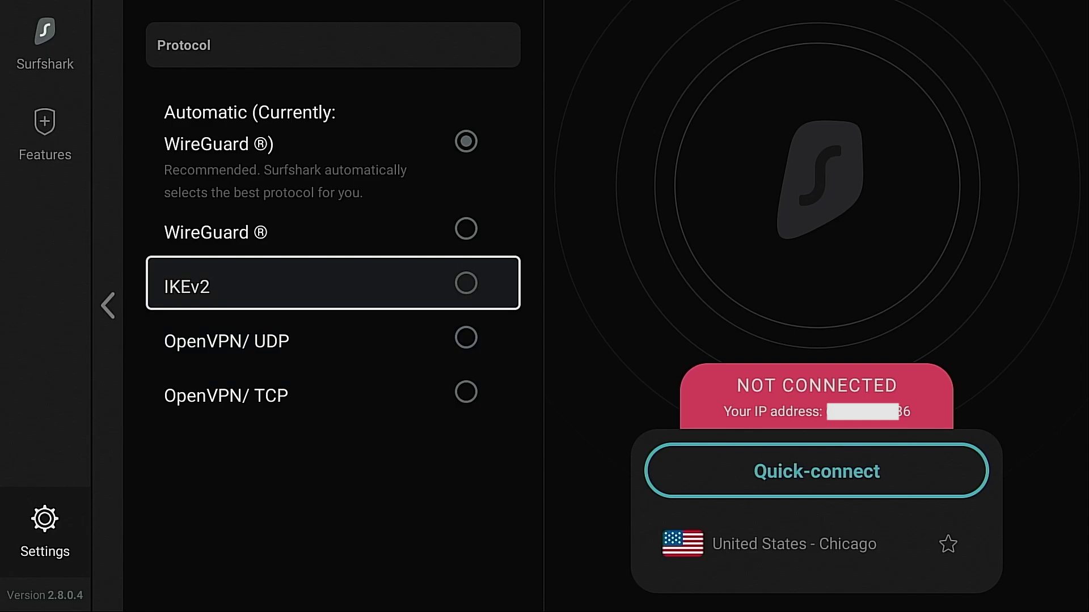
pyautogui.press('Down')
pyautogui.press('Down')
pyautogui.press('Up')
pyautogui.press('Up')
pyautogui.press('Down')
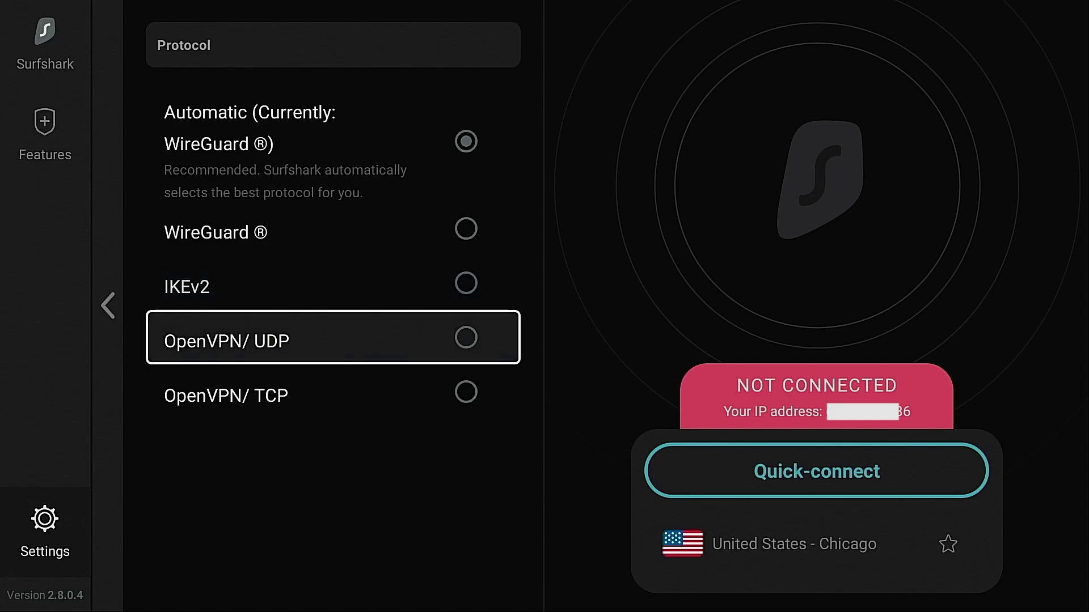
pyautogui.press('Down')
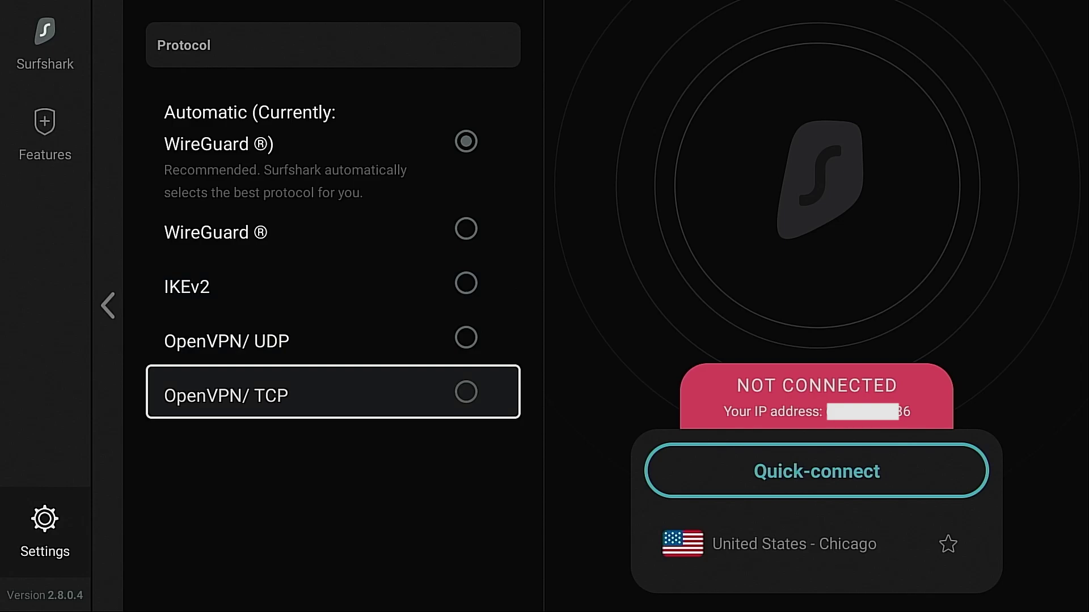
pyautogui.press('Return')
# Connect to United States - Chicago and return to the Fire TV home screen
pyautogui.press('Right')
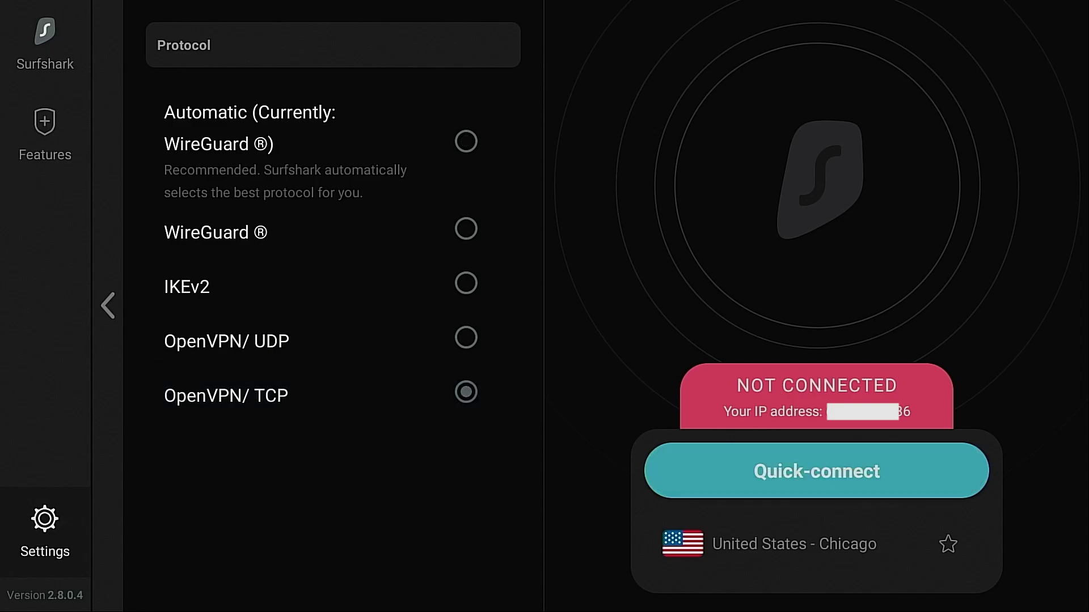
pyautogui.press('Down')
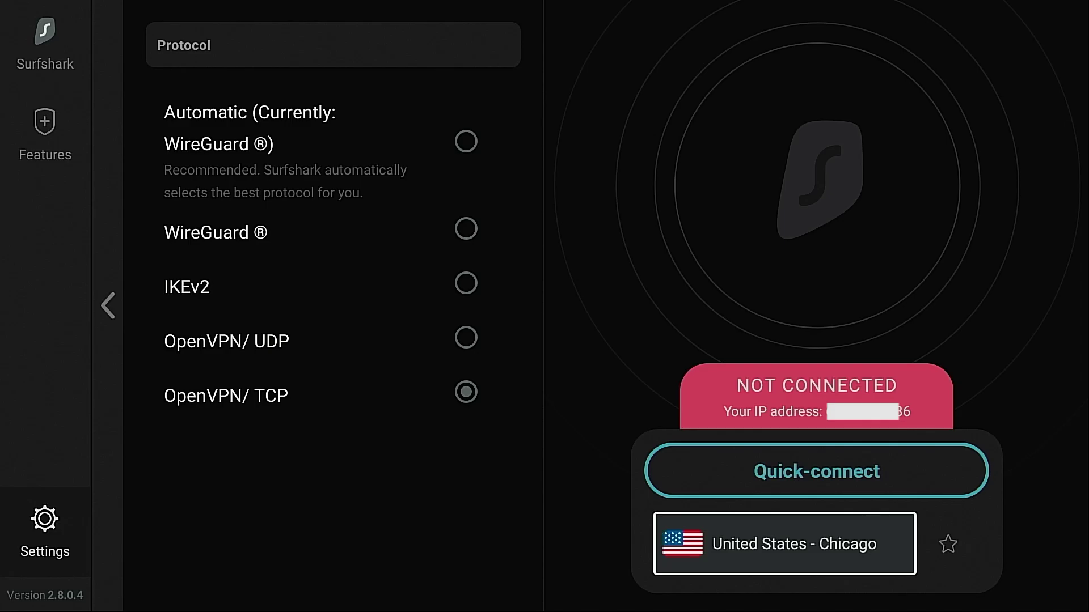
pyautogui.press('Return')
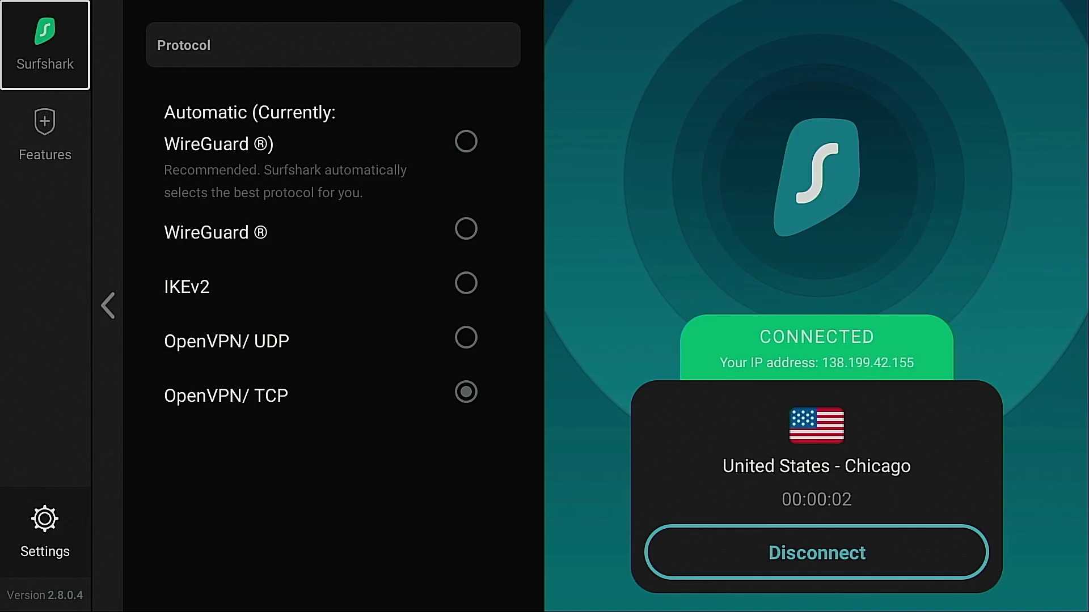
pyautogui.press('Home')
# Launch the Speed Test WiFi Analyzer from Fire TV Home to test speed without the VPN
pyautogui.press('Right')
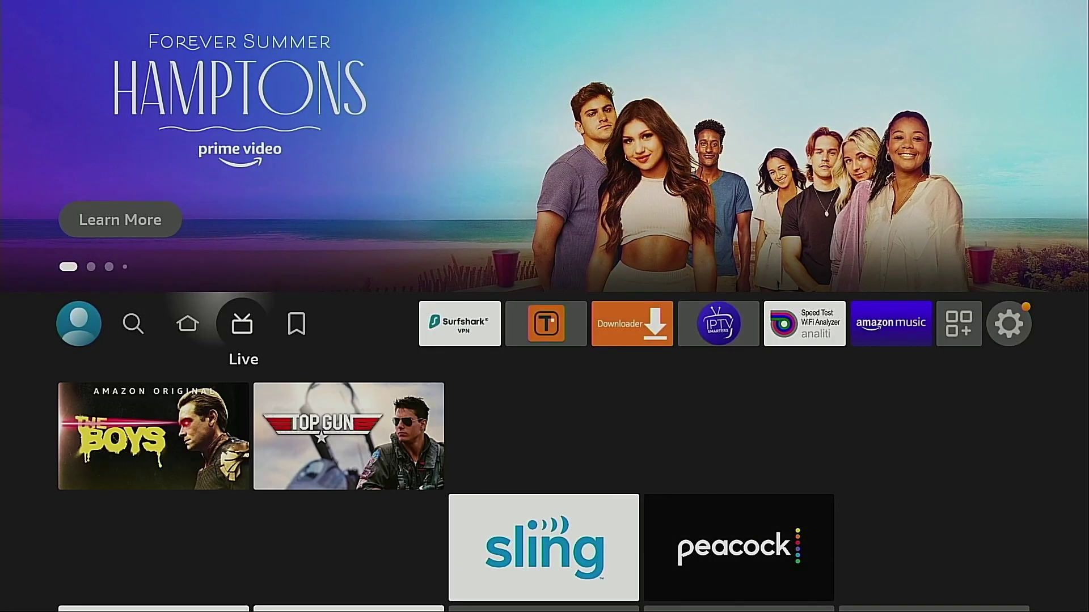
pyautogui.press('Right')
pyautogui.press('Right')
pyautogui.press('Right')
pyautogui.press('Right')
pyautogui.press('Right')
pyautogui.press('Right')
pyautogui.press('Return')
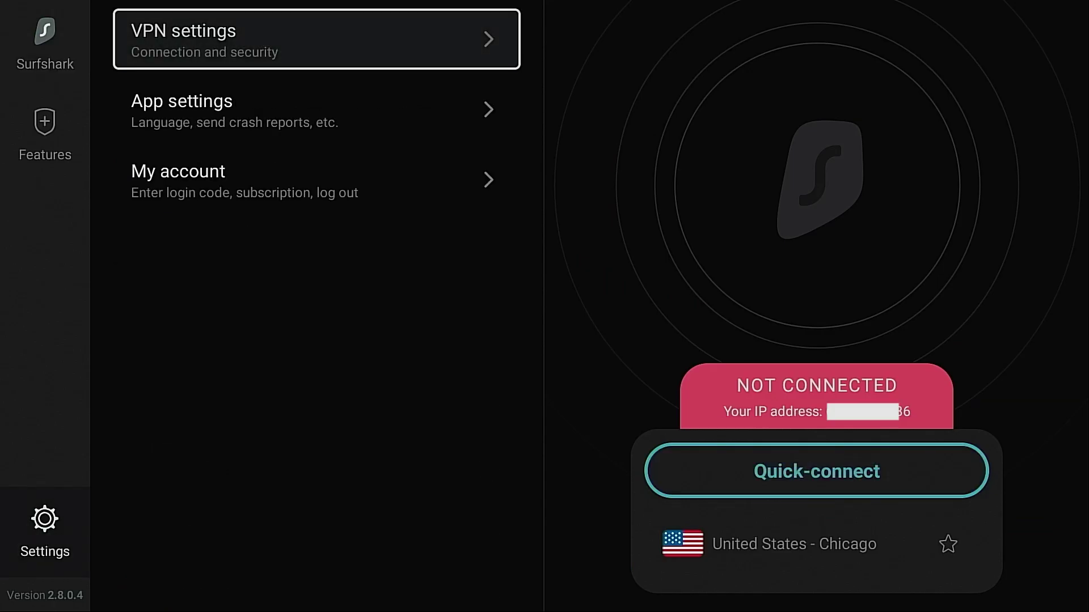
pyautogui.press('Return')
# Change Surfshark's VPN protocol from OpenVPN/TCP to WireGuard in VPN settings
pyautogui.press('Right')
pyautogui.press('Right')
pyautogui.press('Right')
pyautogui.press('Left')
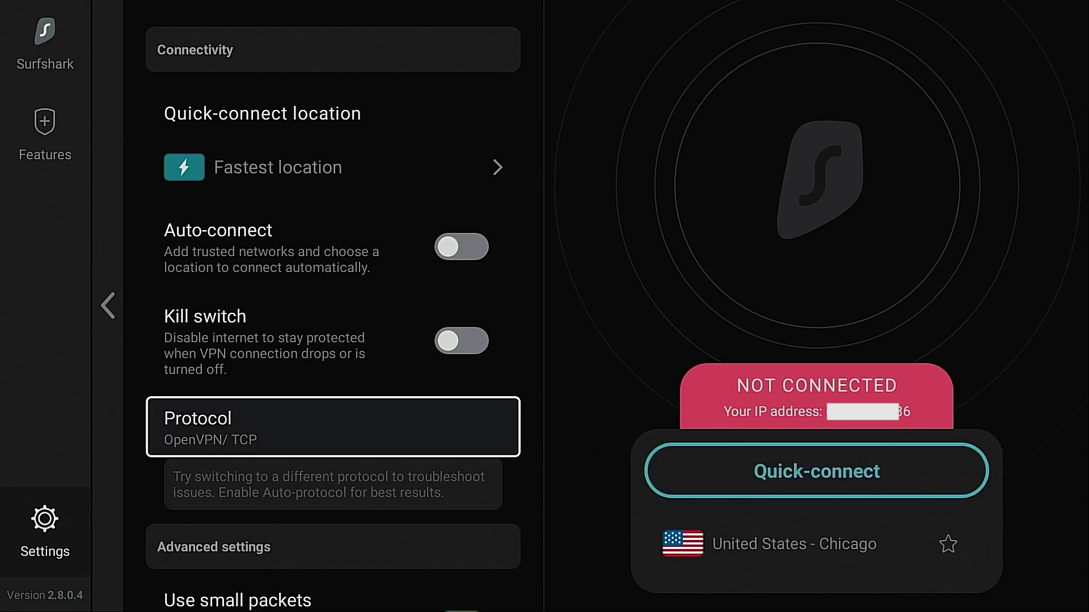
pyautogui.press('Return')
pyautogui.press('Right')
pyautogui.press('Down')
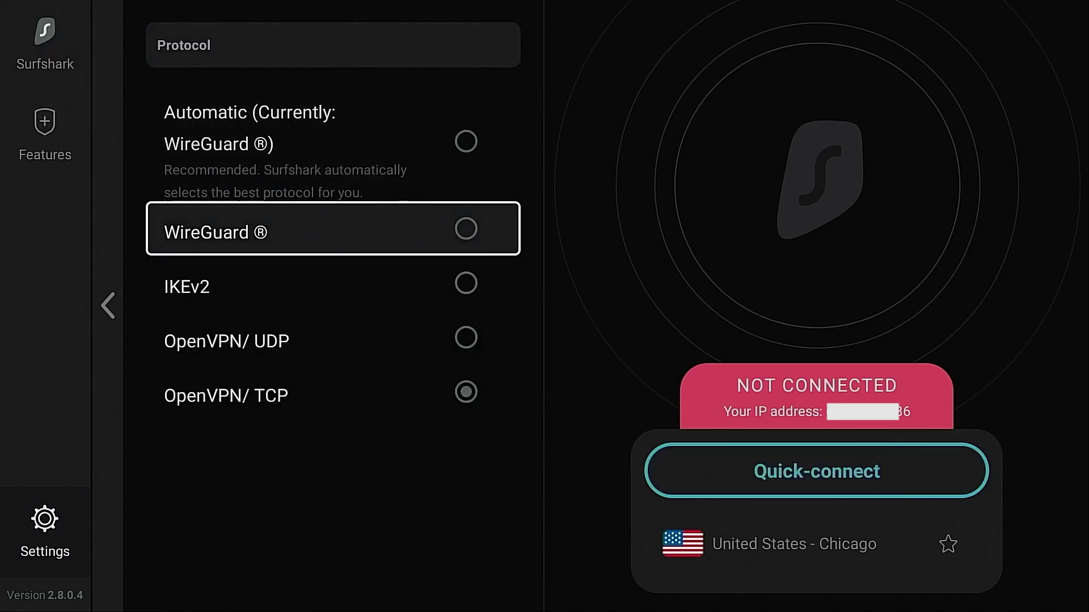
pyautogui.press('Return')
pyautogui.press('Right')
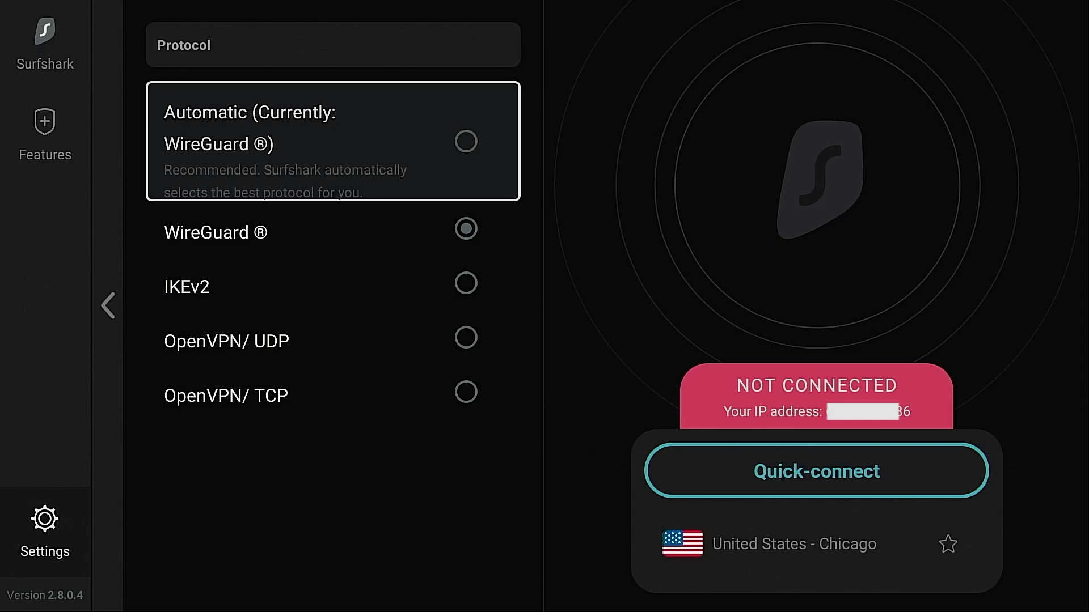
pyautogui.press('Down')
pyautogui.press('Down')
pyautogui.press('Down')
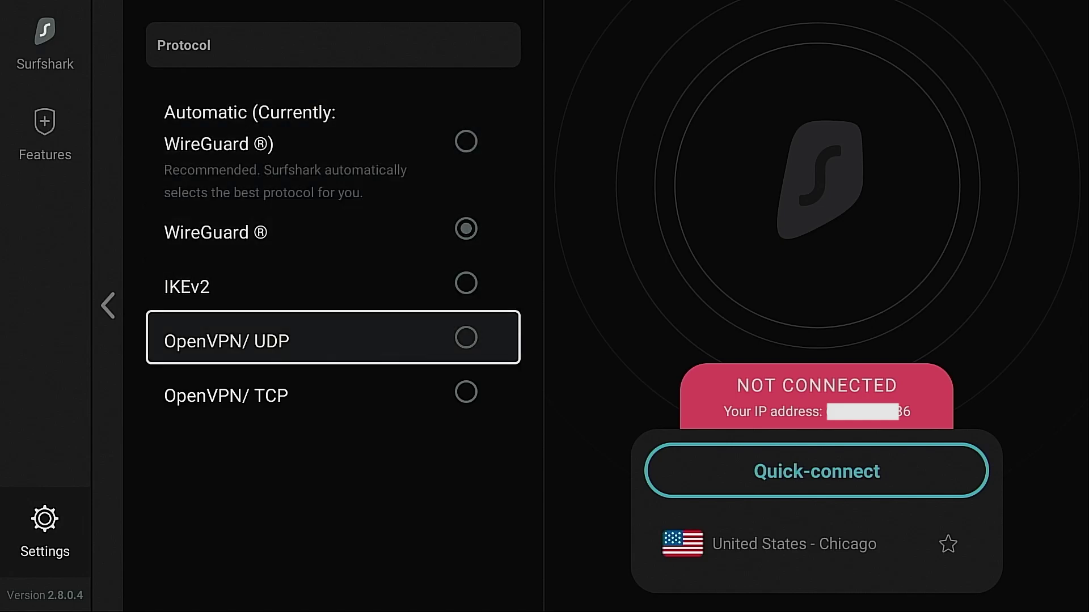
pyautogui.press('Up')
pyautogui.press('Down')
# Return from the protocol settings to the Surfshark Locations list
pyautogui.press('Left')
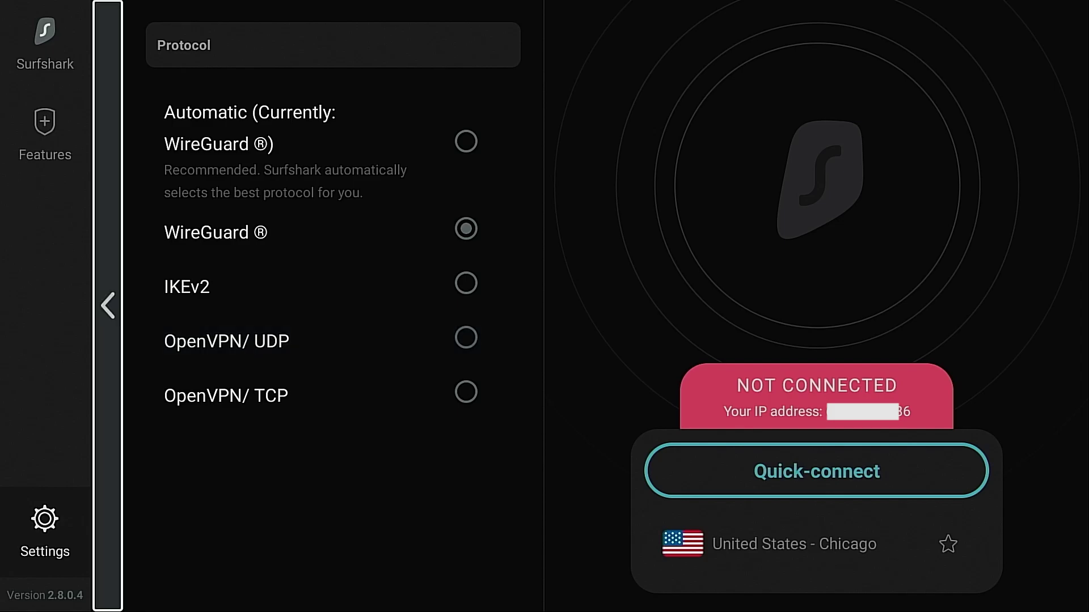
pyautogui.press('Left')
pyautogui.press('Up')
pyautogui.press('Return')
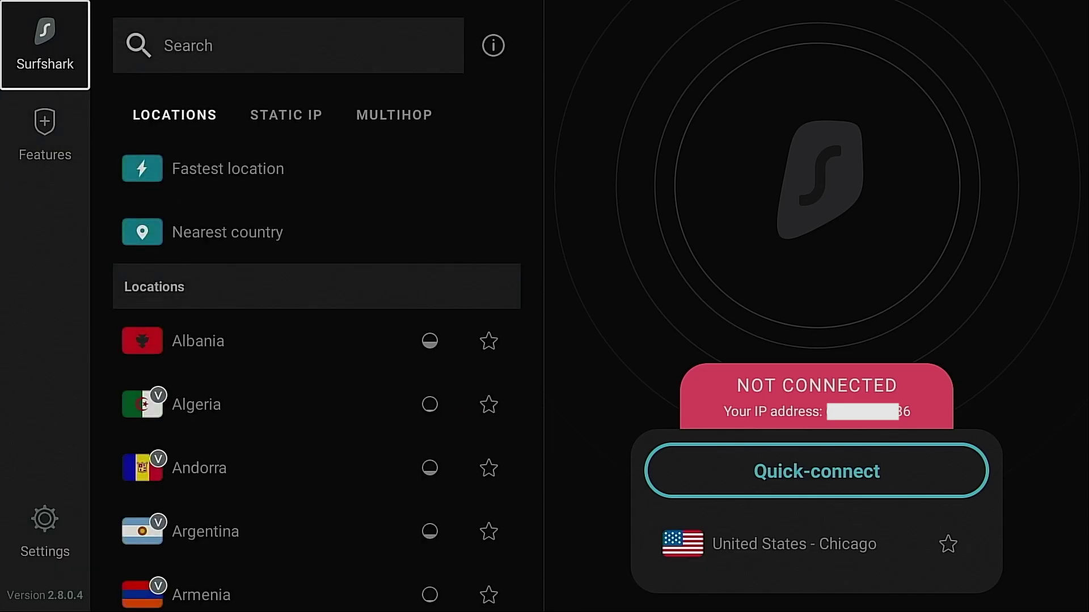
pyautogui.press('Right')
pyautogui.press('Down')
pyautogui.press('Down')
pyautogui.press('Down')
pyautogui.press('Down')
pyautogui.press('Down')
pyautogui.press('Down')
pyautogui.press('Down')
pyautogui.press('Down')
pyautogui.press('Down')
pyautogui.press('Down')
pyautogui.press('Down')
pyautogui.press('Down')
pyautogui.press('Down')
pyautogui.press('Down')
pyautogui.press('Down')
pyautogui.press('Down')
pyautogui.press('Down')
pyautogui.press('Down')
pyautogui.press('Down')
pyautogui.press('Down')
pyautogui.press('Down')
pyautogui.press('Down')
pyautogui.press('Down')
pyautogui.press('Down')
pyautogui.press('Down')
pyautogui.press('Down')
pyautogui.press('Down')
pyautogui.press('Down')
pyautogui.press('Down')
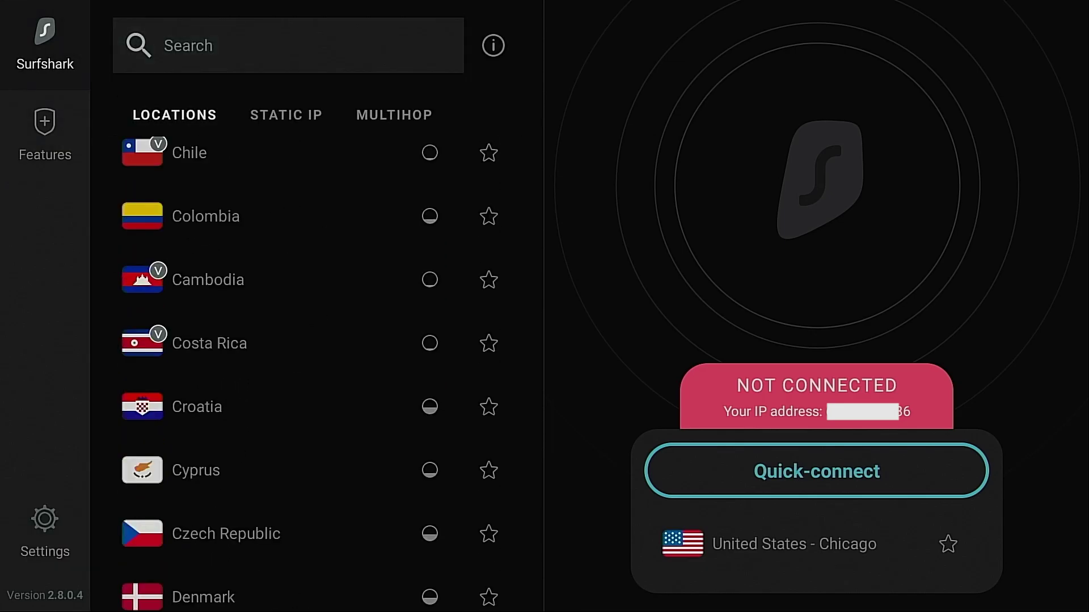
# Find United States - Detroit among the US servers and connect to it
pyautogui.press('Down')
pyautogui.press('Down')
pyautogui.press('Down')
pyautogui.press('Down')
pyautogui.press('Down')
pyautogui.press('Down')
pyautogui.press('Down')
pyautogui.press('Down')
pyautogui.press('Down')
pyautogui.press('Down')
pyautogui.press('Down')
pyautogui.press('Down')
pyautogui.press('Down')
pyautogui.press('Down')
pyautogui.press('Down')
pyautogui.press('Down')
pyautogui.press('Down')
pyautogui.press('Down')
pyautogui.press('Down')
pyautogui.press('Down')
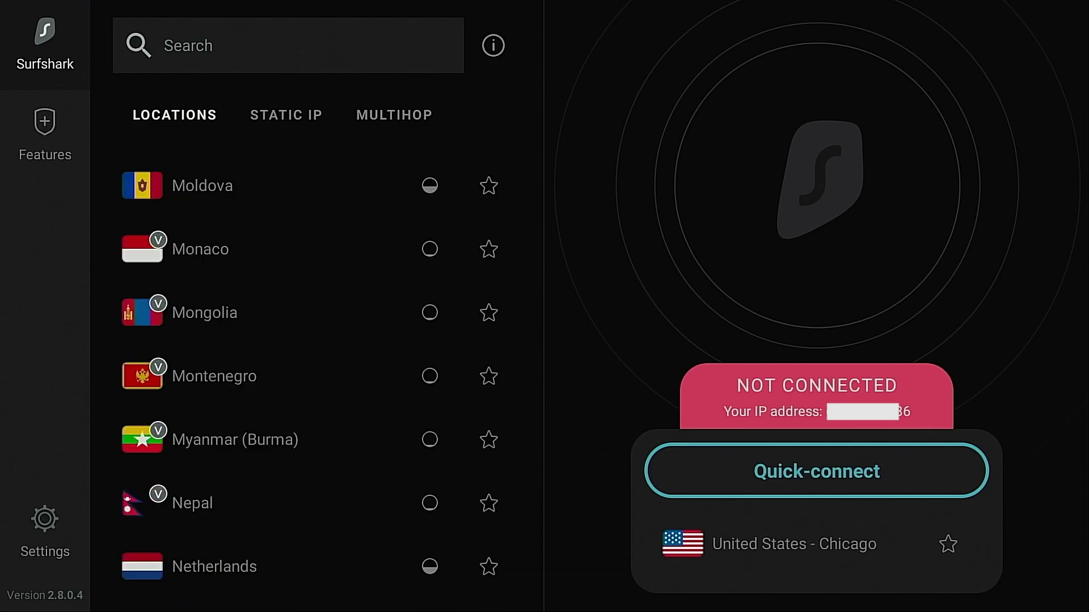
pyautogui.press('Down')
pyautogui.press('Down')
pyautogui.press('Down')
pyautogui.press('Down')
pyautogui.press('Down')
pyautogui.press('Down')
pyautogui.press('Down')
pyautogui.press('Down')
pyautogui.press('Down')
pyautogui.press('Down')
pyautogui.press('Down')
pyautogui.press('Down')
pyautogui.press('Down')
pyautogui.press('Down')
pyautogui.press('Down')
pyautogui.press('Down')
pyautogui.press('Down')
pyautogui.press('Down')
pyautogui.press('Down')
pyautogui.press('Down')
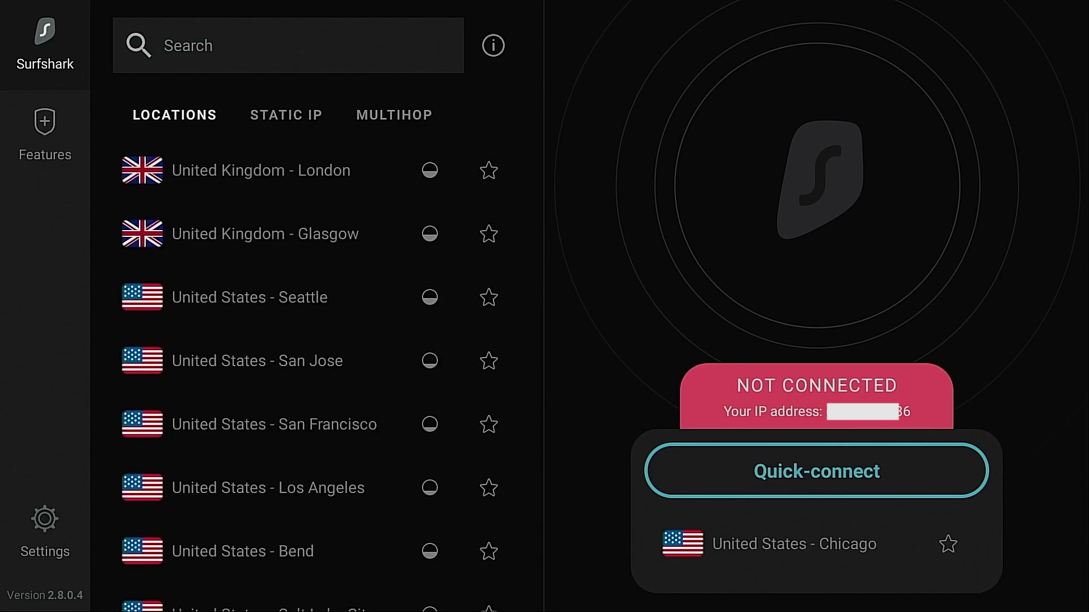
pyautogui.press('Down')
pyautogui.press('Up')
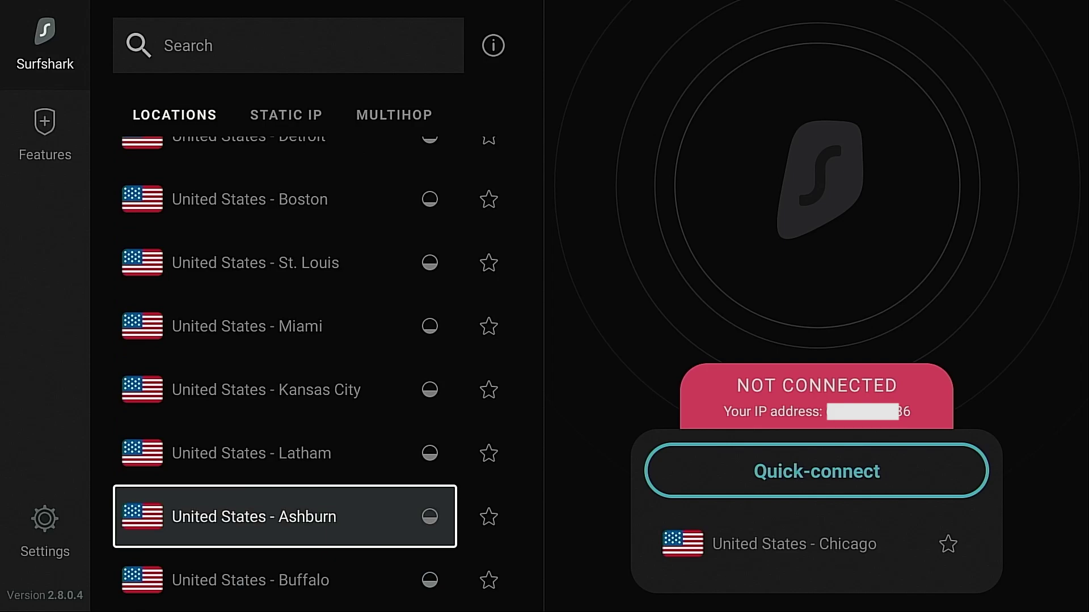
pyautogui.press('Up')
pyautogui.press('Up')
pyautogui.press('Down')
pyautogui.press('Down')
pyautogui.press('Down')
pyautogui.press('Down')
pyautogui.press('Down')
pyautogui.press('Up')
pyautogui.press('Up')
pyautogui.press('Up')
pyautogui.press('Up')
pyautogui.press('Up')
pyautogui.press('Up')
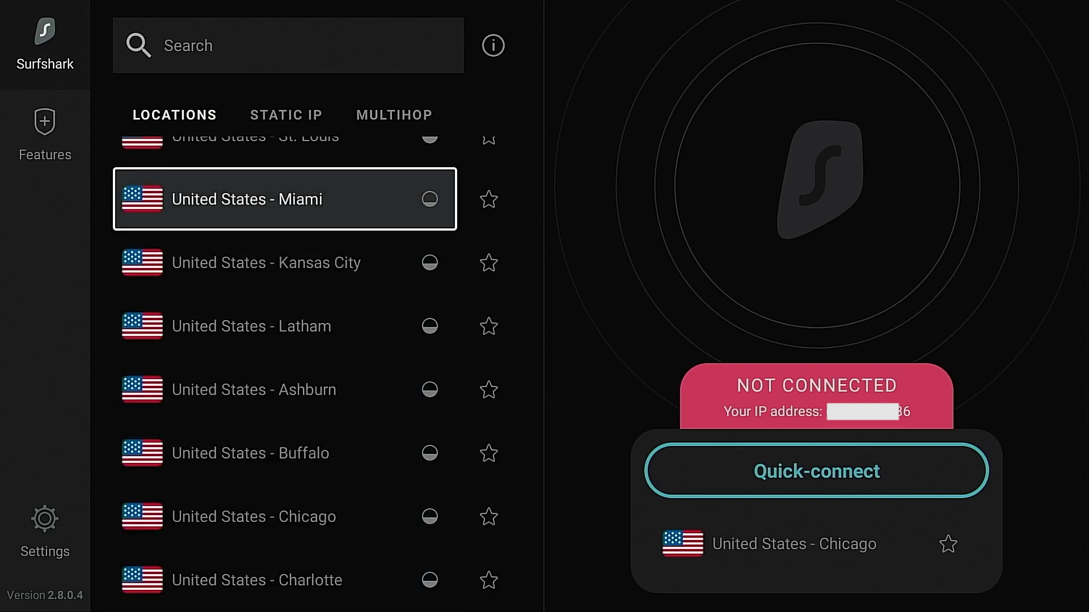
pyautogui.press('Up')
pyautogui.press('Up')
pyautogui.press('Up')
pyautogui.press('Up')
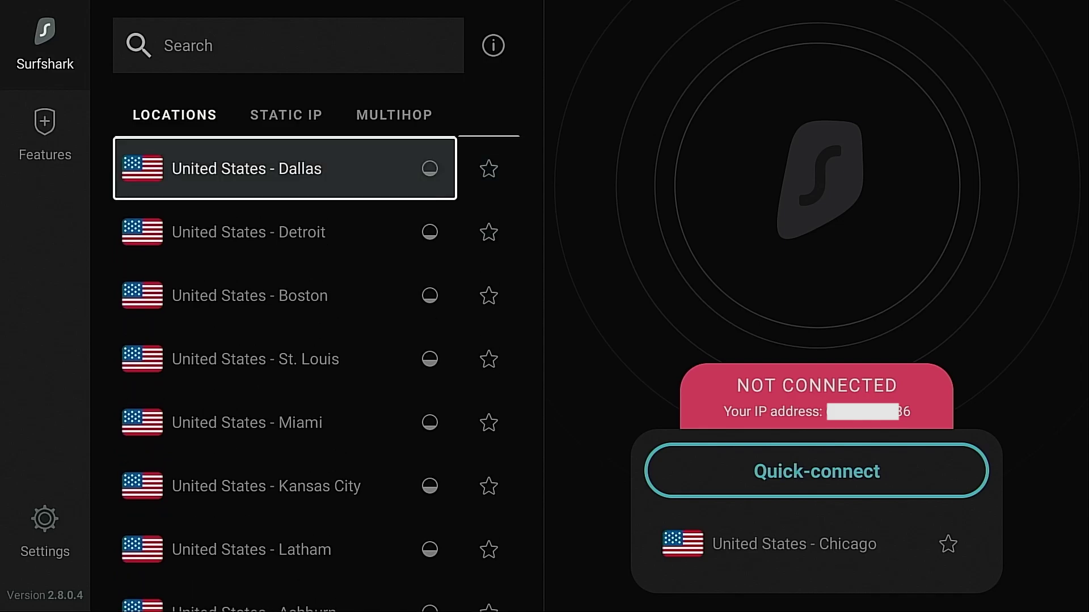
pyautogui.press('Down')
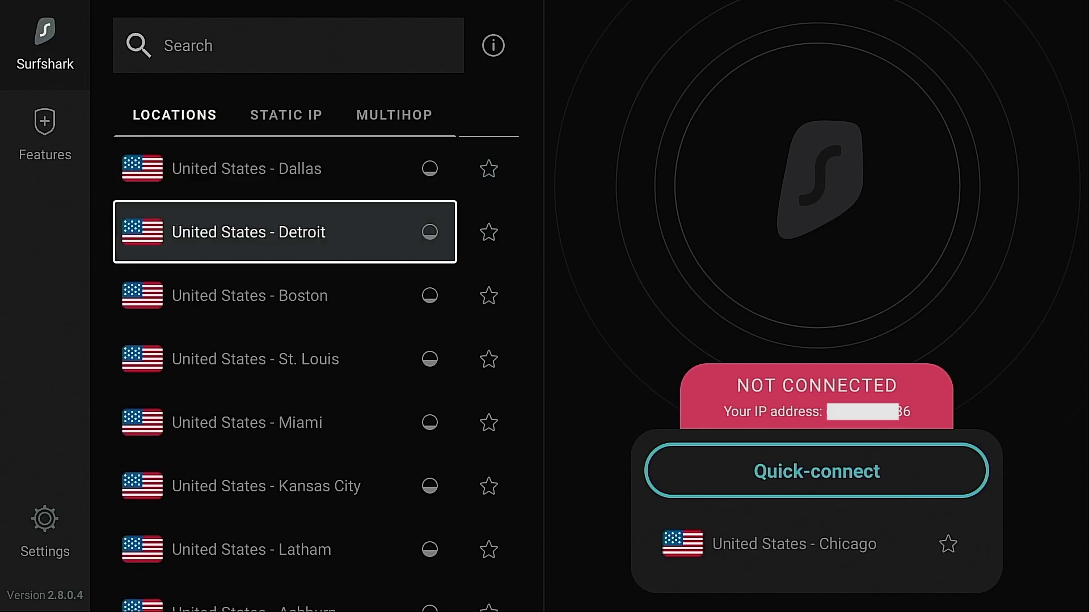
pyautogui.press('Return')
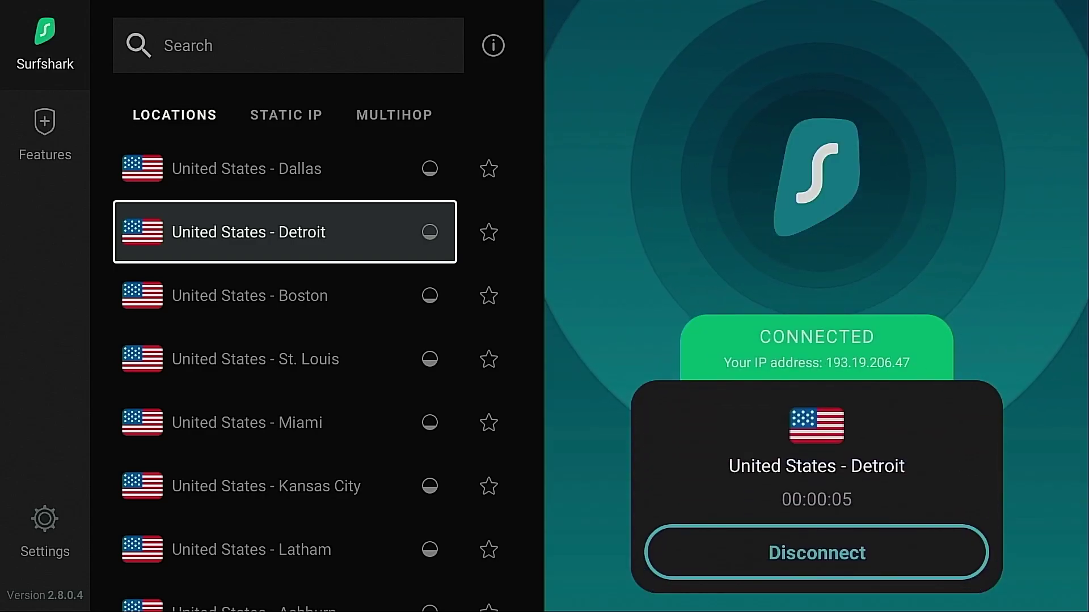
# From Fire TV Home, run the Speed Test WiFi Analyzer over the Detroit WireGuard connection
pyautogui.press('Home')
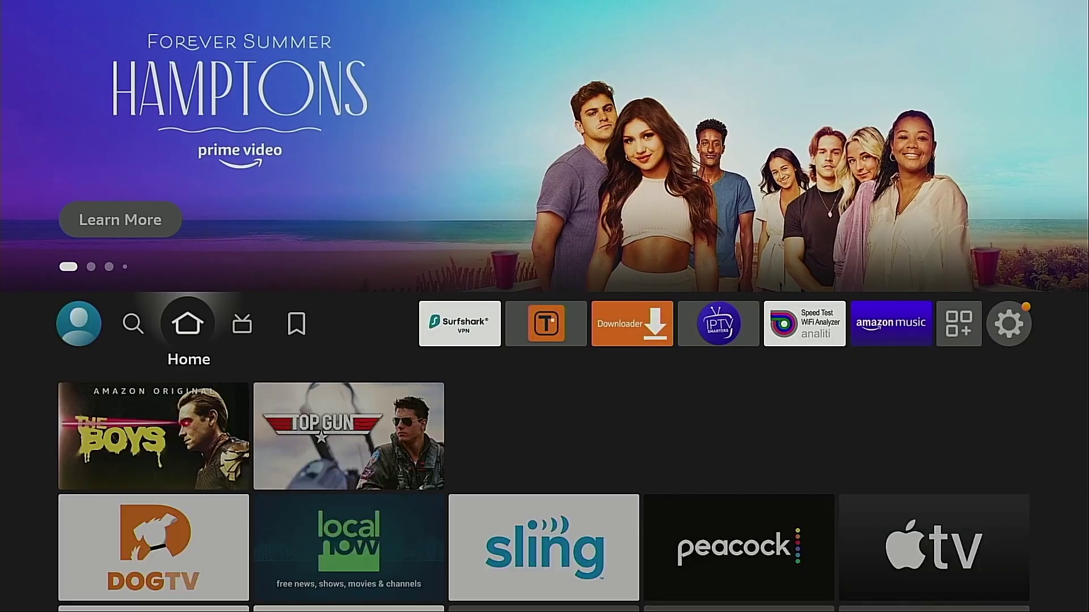
pyautogui.press('Right')
pyautogui.press('Right')
pyautogui.press('Right')
pyautogui.press('Right')
pyautogui.press('Right')
pyautogui.press('Right')
pyautogui.press('Right')
pyautogui.press('Return')
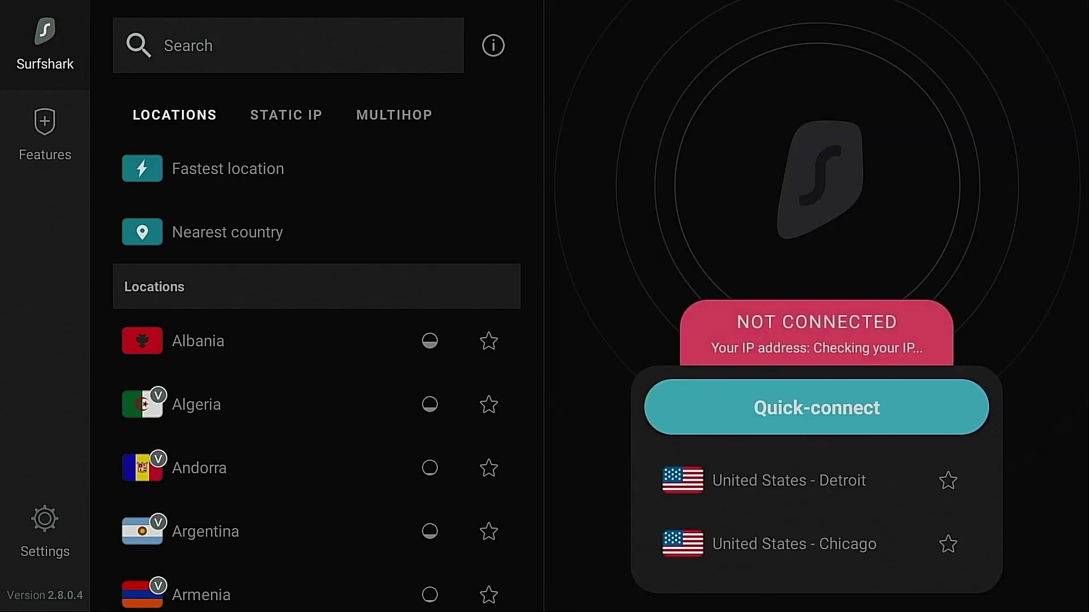
# Star the recent United States - Detroit location as a favourite
pyautogui.press('Down')
pyautogui.press('Right')
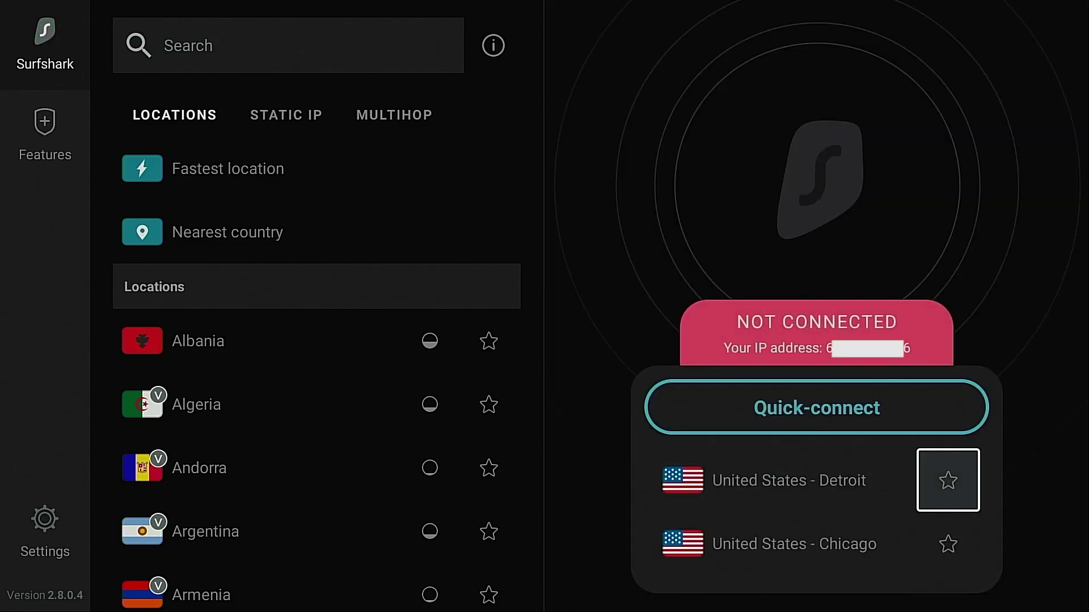
pyautogui.press('Return')
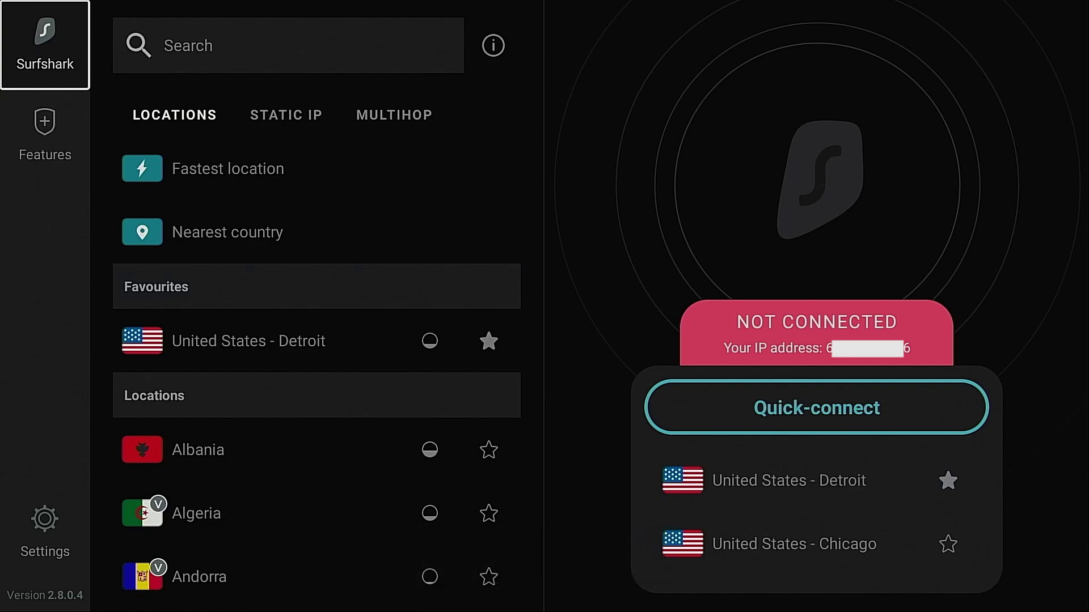
# Set the Quick-connect location in VPN settings to the Detroit favourite instead of Fastest location
pyautogui.press('Down')
pyautogui.press('Down')
pyautogui.press('Return')
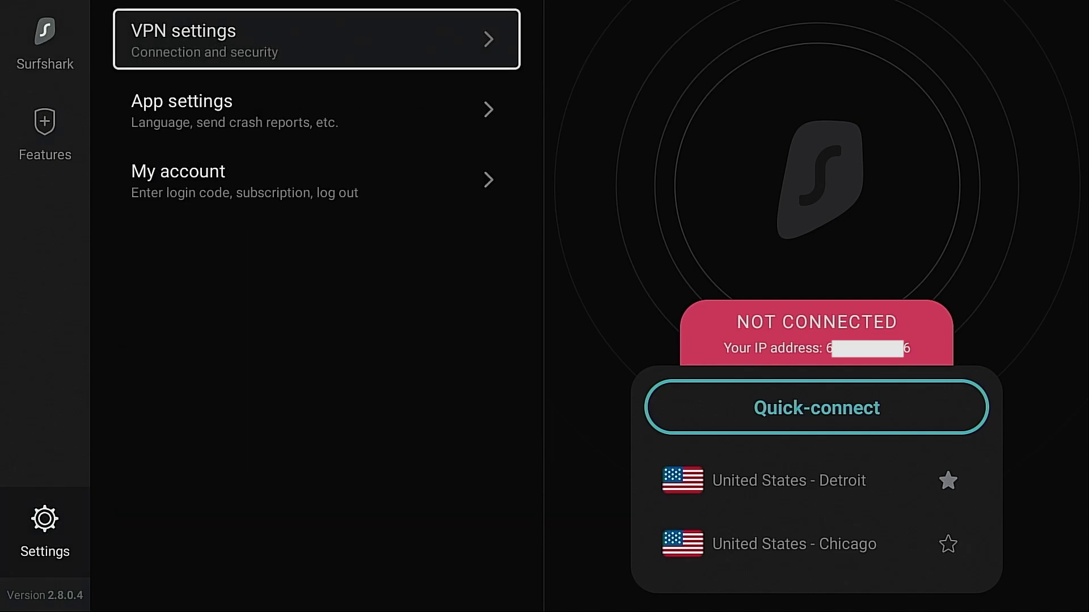
pyautogui.press('Return')
pyautogui.press('Down')
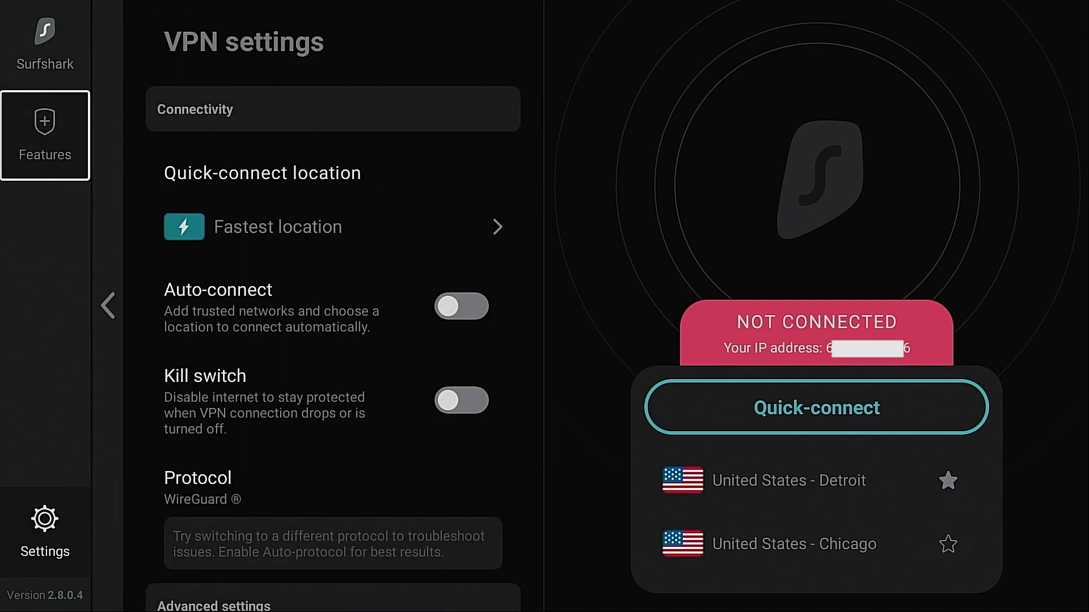
pyautogui.press('Right')
pyautogui.press('Right')
pyautogui.press('Up')
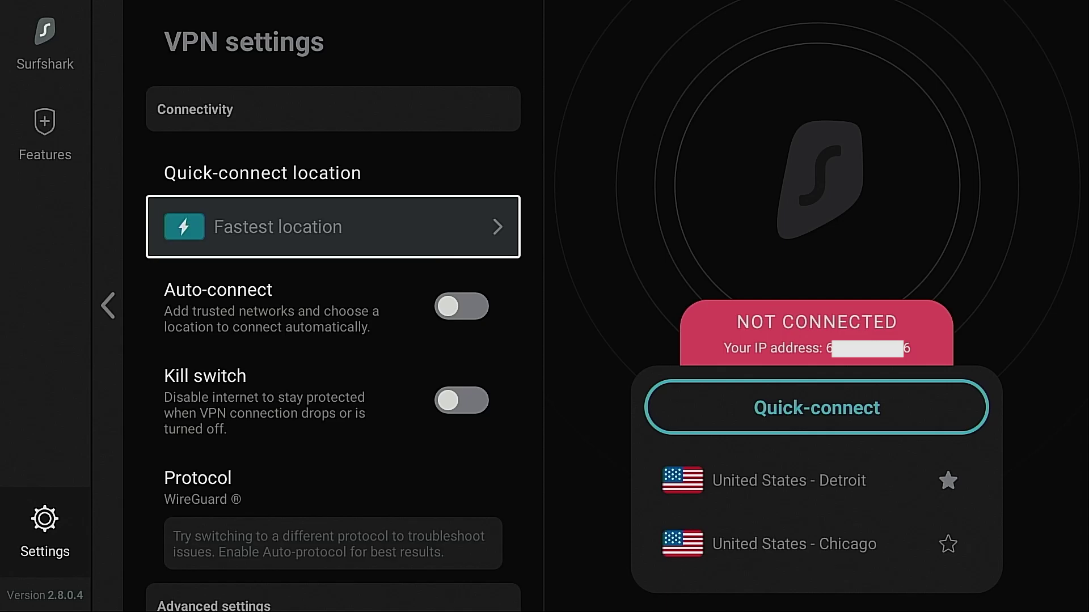
pyautogui.press('Return')
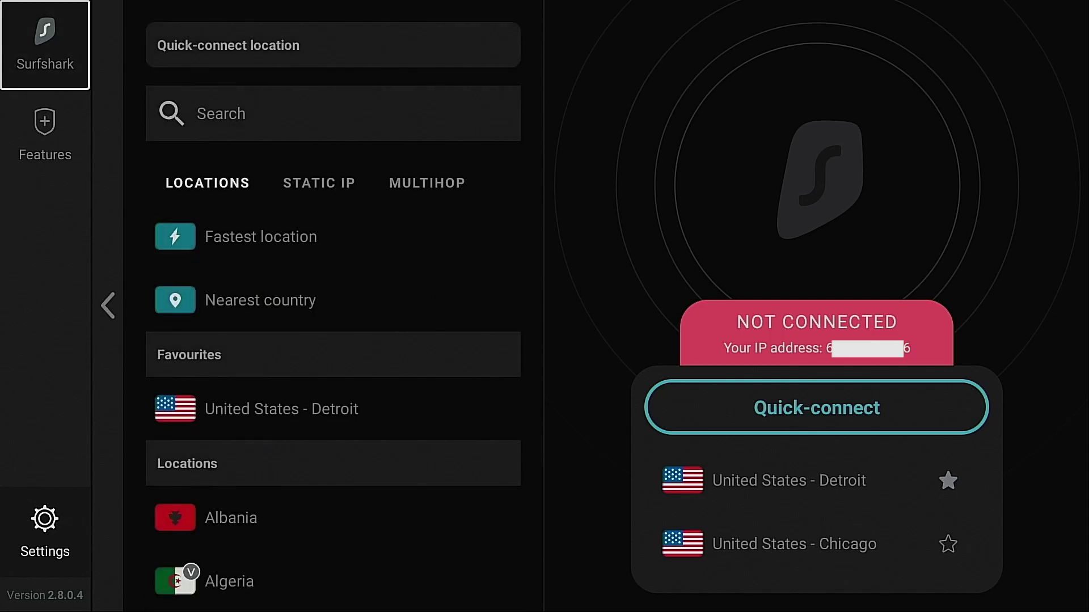
pyautogui.press('Right')
pyautogui.press('Down')
pyautogui.press('Down')
pyautogui.press('Down')
pyautogui.press('Down')
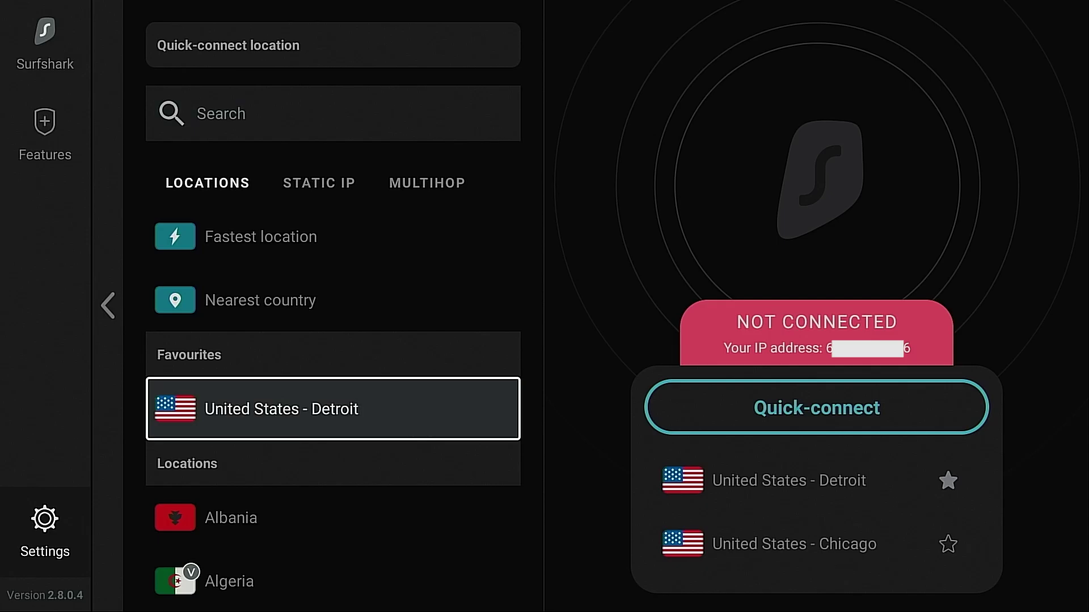
pyautogui.press('Return')
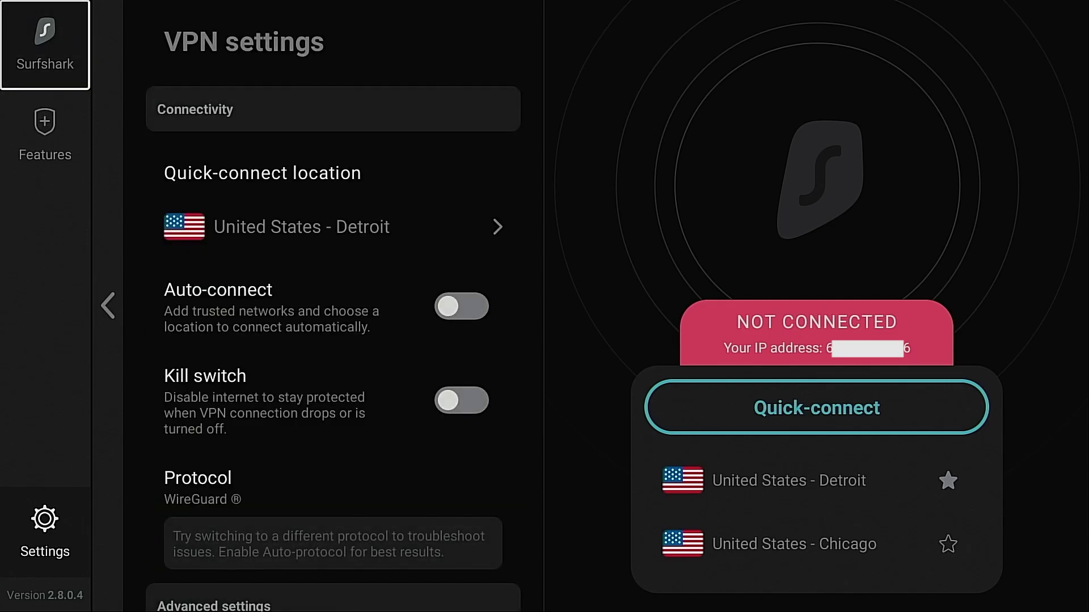
# Quick-connect the VPN to United States - Detroit
pyautogui.press('Right')
pyautogui.press('Down')
pyautogui.press('Right')
pyautogui.press('Return')
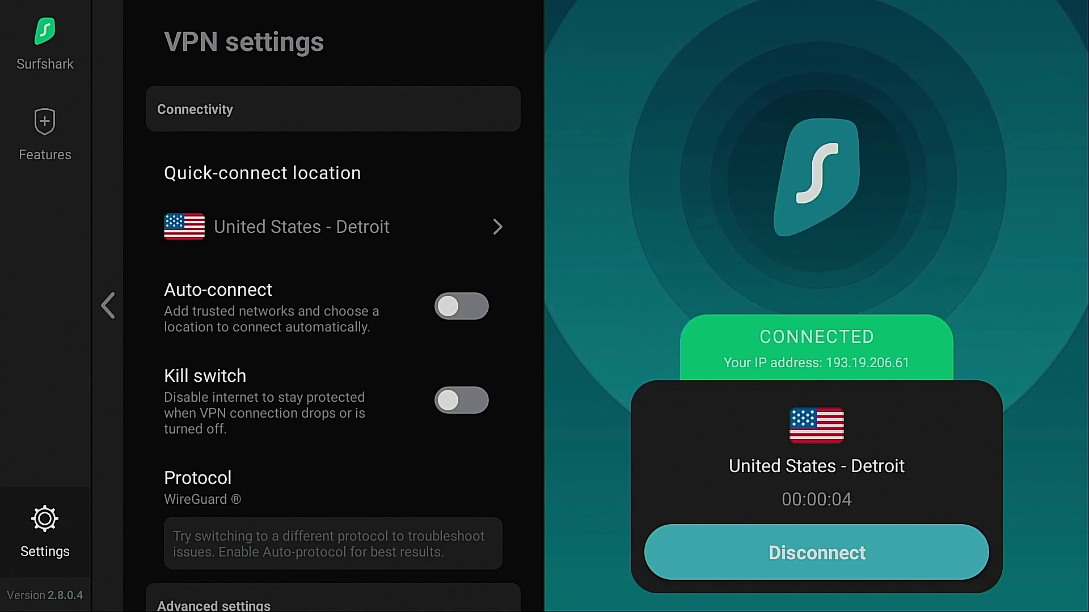
# Open the Surfshark Locations list and move into the country entries
pyautogui.press('Left')
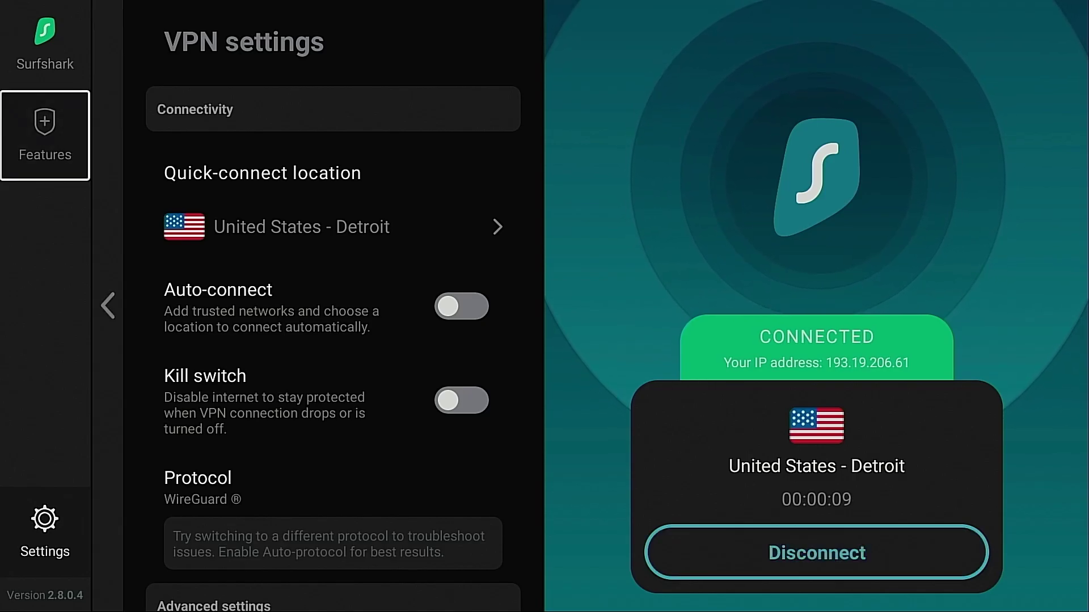
pyautogui.press('Up')
pyautogui.press('Return')
pyautogui.press('Right')
pyautogui.press('Down')
pyautogui.press('Down')
pyautogui.press('Down')
pyautogui.press('Down')
pyautogui.press('Down')
pyautogui.press('Down')
pyautogui.press('Down')
pyautogui.press('Down')
pyautogui.press('Down')
pyautogui.press('Down')
pyautogui.press('Down')
pyautogui.press('Down')
pyautogui.press('Down')
pyautogui.press('Down')
pyautogui.press('Down')
pyautogui.press('Down')
pyautogui.press('Down')
pyautogui.press('Down')
pyautogui.press('Down')
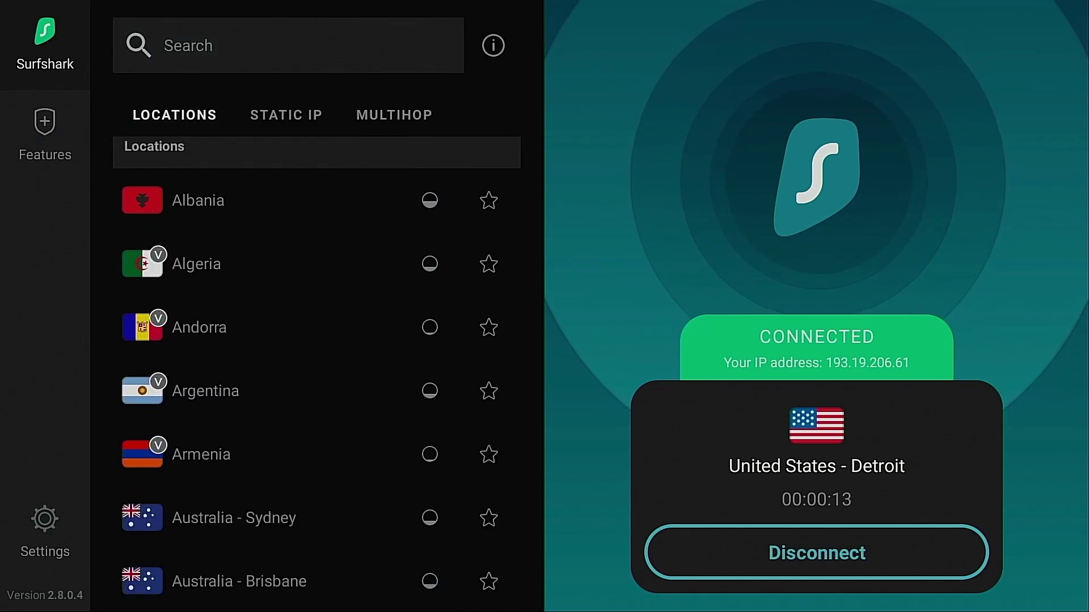
pyautogui.press('Down')
pyautogui.press('Down')
pyautogui.press('Down')
pyautogui.press('Down')
pyautogui.press('Down')
pyautogui.press('Down')
pyautogui.press('Down')
pyautogui.press('Down')
pyautogui.press('Down')
pyautogui.press('Down')
pyautogui.press('Down')
pyautogui.press('Down')
pyautogui.press('Down')
pyautogui.press('Down')
pyautogui.press('Down')
pyautogui.press('Down')
pyautogui.press('Down')
pyautogui.press('Down')
pyautogui.press('Down')
pyautogui.press('Down')
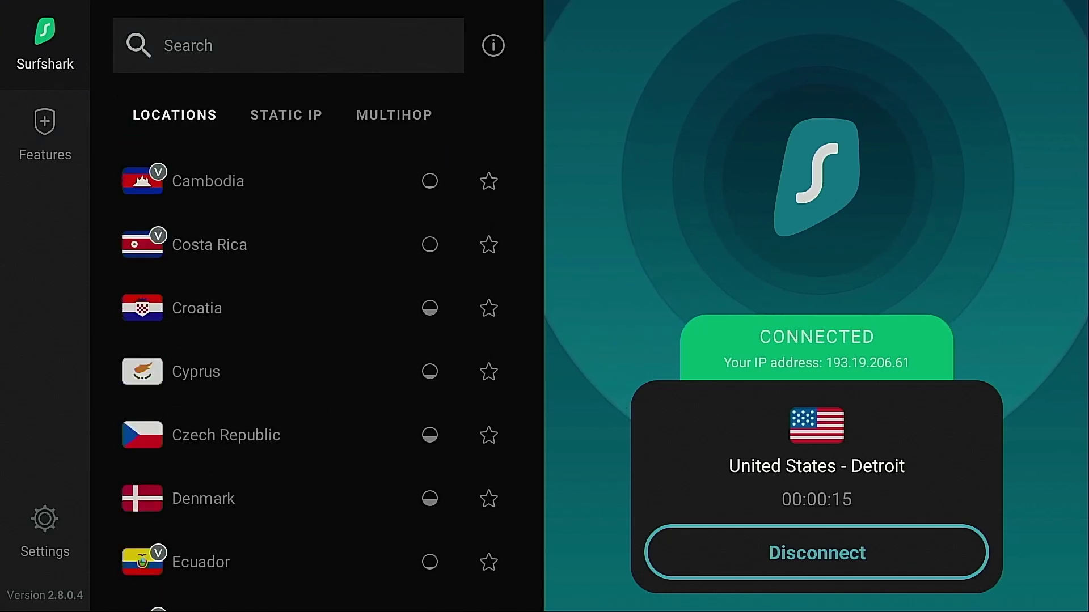
# Go down to the US cities and up the favourite star column toward Detroit
pyautogui.press('Down')
pyautogui.press('Down')
pyautogui.press('Down')
pyautogui.press('Down')
pyautogui.press('Down')
pyautogui.press('Down')
pyautogui.press('Down')
pyautogui.press('Down')
pyautogui.press('Down')
pyautogui.press('Down')
pyautogui.press('Down')
pyautogui.press('Down')
pyautogui.press('Down')
pyautogui.press('Down')
pyautogui.press('Down')
pyautogui.press('Down')
pyautogui.press('Down')
pyautogui.press('Down')
pyautogui.press('Down')
pyautogui.press('Down')
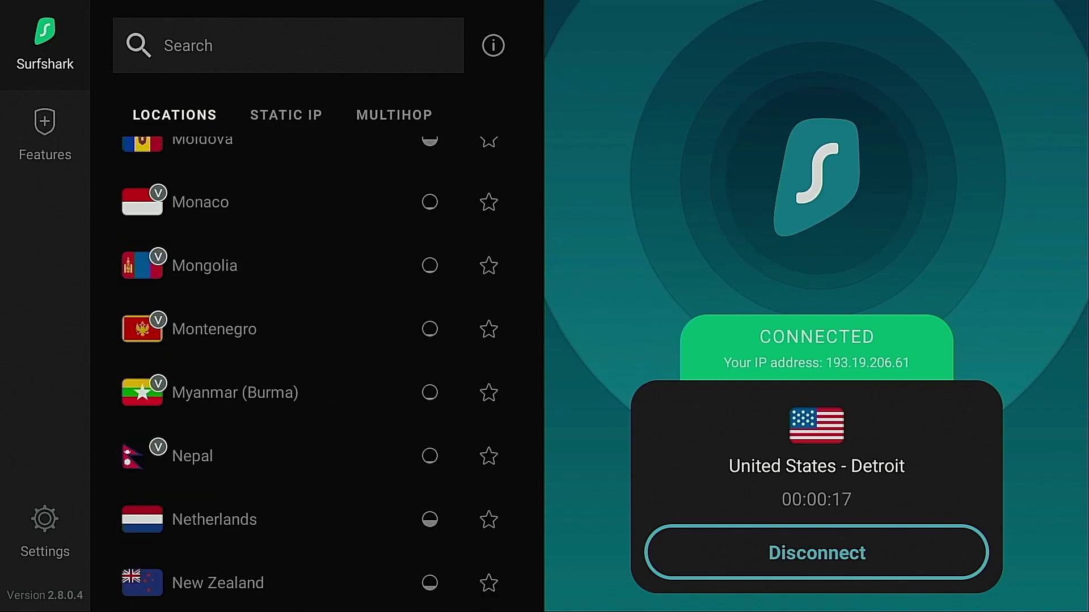
pyautogui.press('Down')
pyautogui.press('Down')
pyautogui.press('Down')
pyautogui.press('Down')
pyautogui.press('Down')
pyautogui.press('Down')
pyautogui.press('Down')
pyautogui.press('Down')
pyautogui.press('Down')
pyautogui.press('Down')
pyautogui.press('Down')
pyautogui.press('Down')
pyautogui.press('Down')
pyautogui.press('Down')
pyautogui.press('Down')
pyautogui.press('Down')
pyautogui.press('Down')
pyautogui.press('Down')
pyautogui.press('Down')
pyautogui.press('Down')
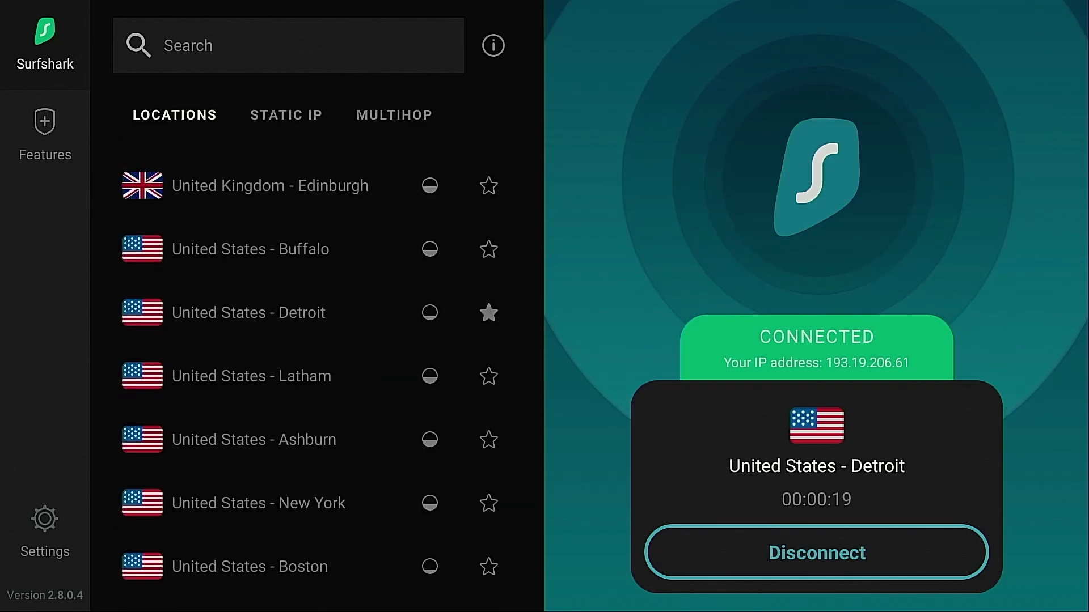
pyautogui.press('Down')
pyautogui.press('Down')
pyautogui.press('Down')
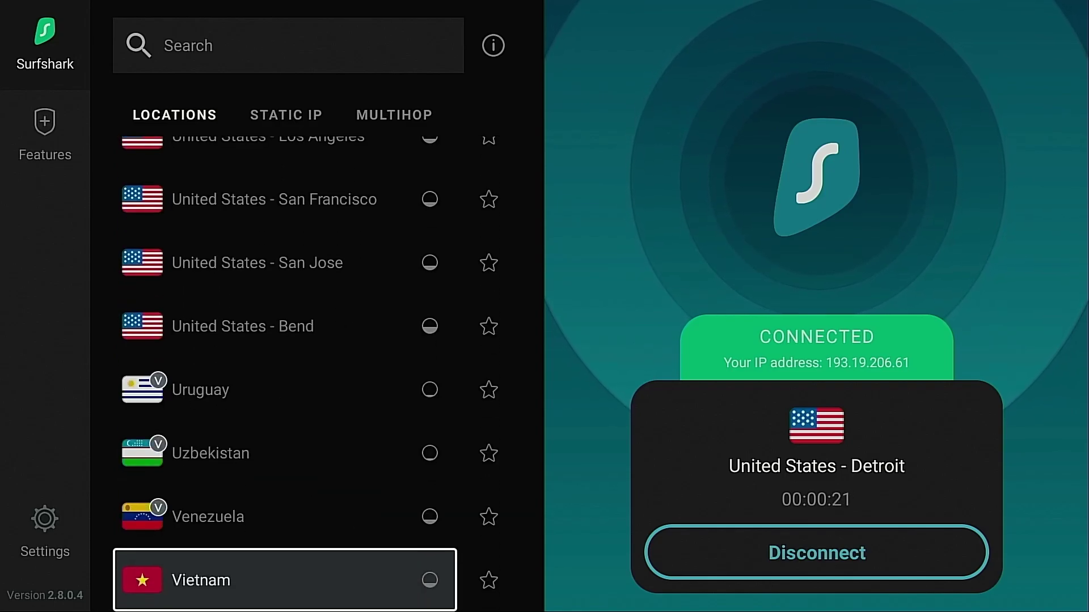
pyautogui.press('Up')
pyautogui.press('Up')
pyautogui.press('Up')
pyautogui.press('Up')
pyautogui.press('Up')
pyautogui.press('Up')
pyautogui.press('Up')
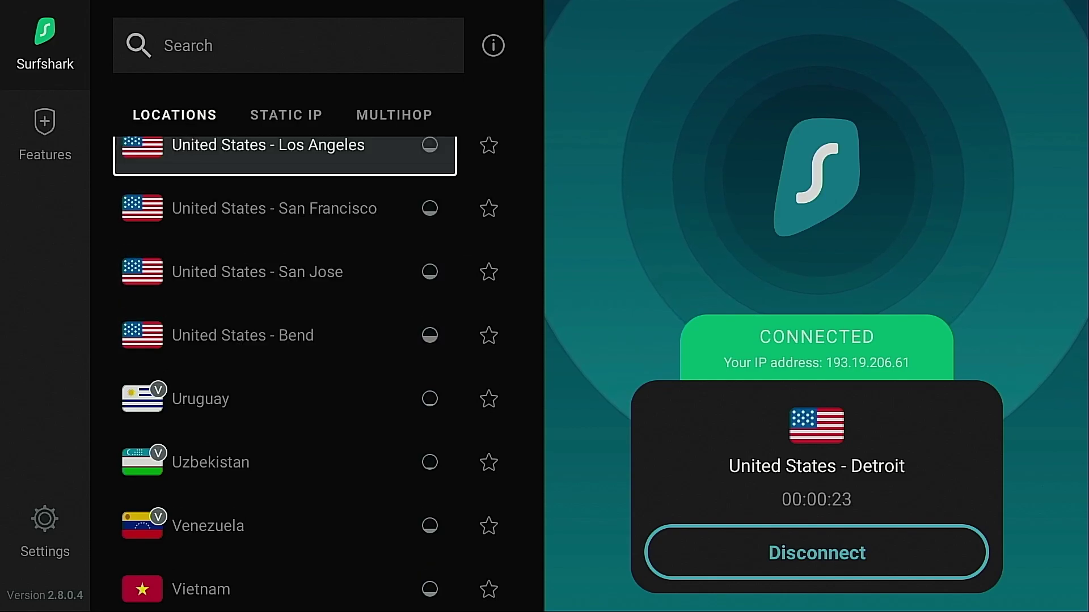
pyautogui.press('Right')
pyautogui.press('Up')
pyautogui.press('Up')
pyautogui.press('Up')
pyautogui.press('Up')
pyautogui.press('Up')
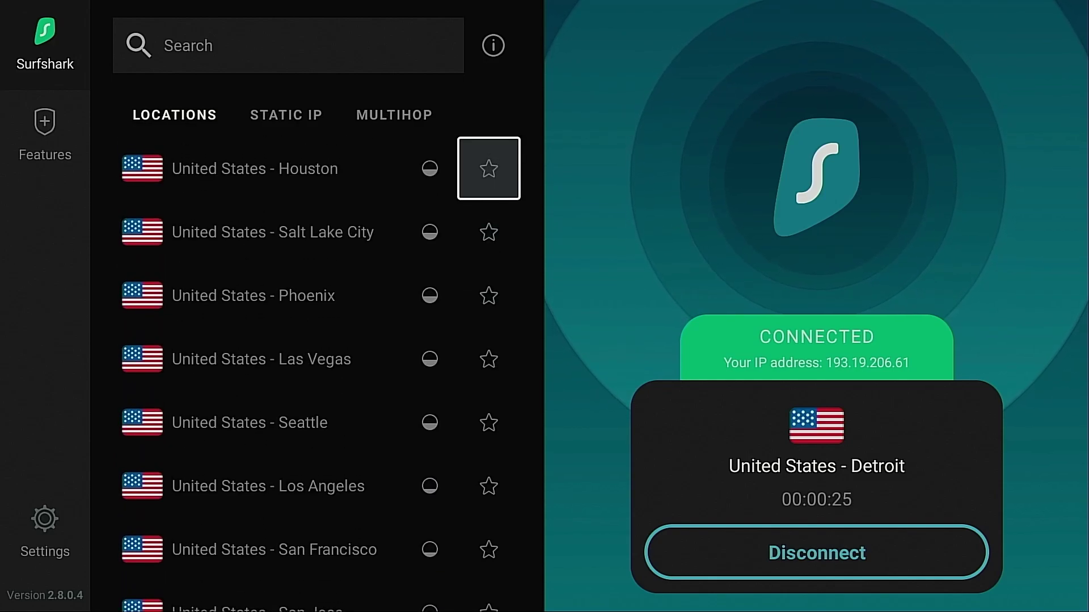
pyautogui.press('Up')
pyautogui.press('Up')
pyautogui.press('Up')
pyautogui.press('Up')
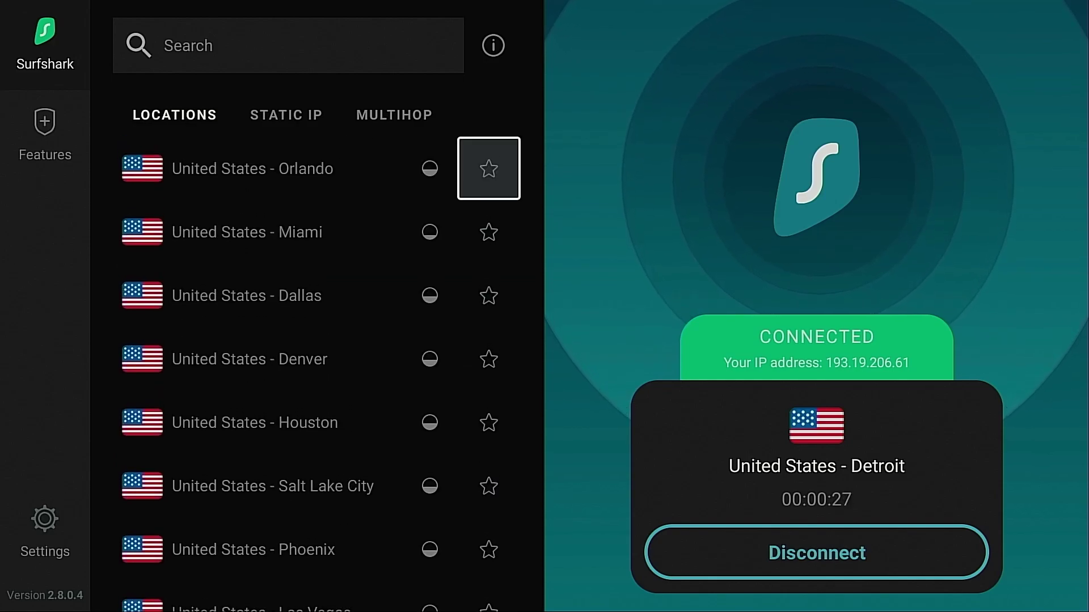
pyautogui.press('Up')
pyautogui.press('Up')
pyautogui.press('Up')
pyautogui.press('Up')
pyautogui.press('Up')
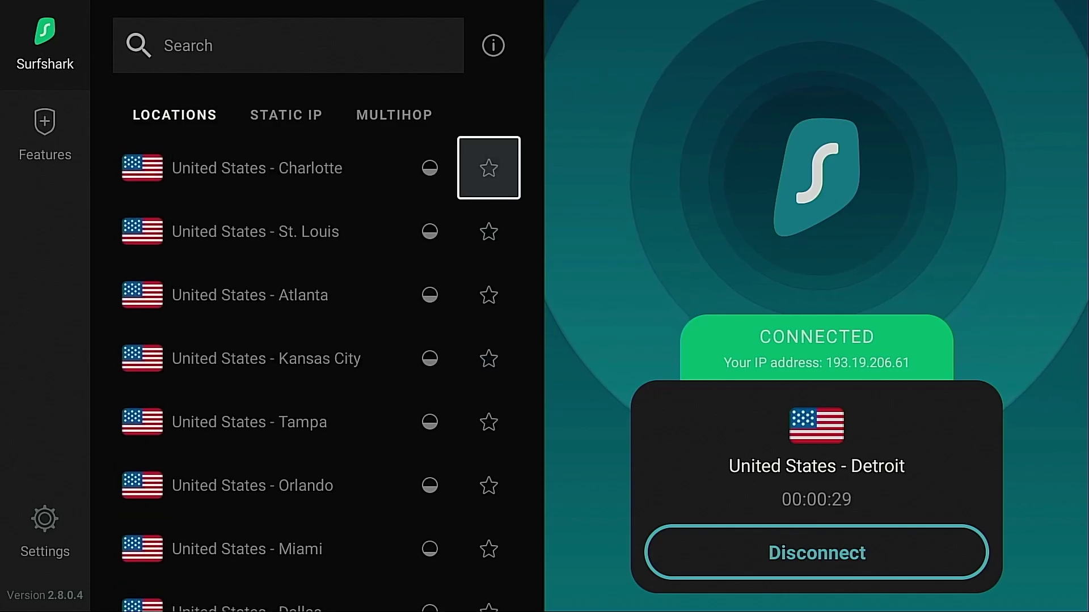
pyautogui.press('Up')
pyautogui.press('Up')
pyautogui.press('Up')
pyautogui.press('Up')
pyautogui.press('Up')
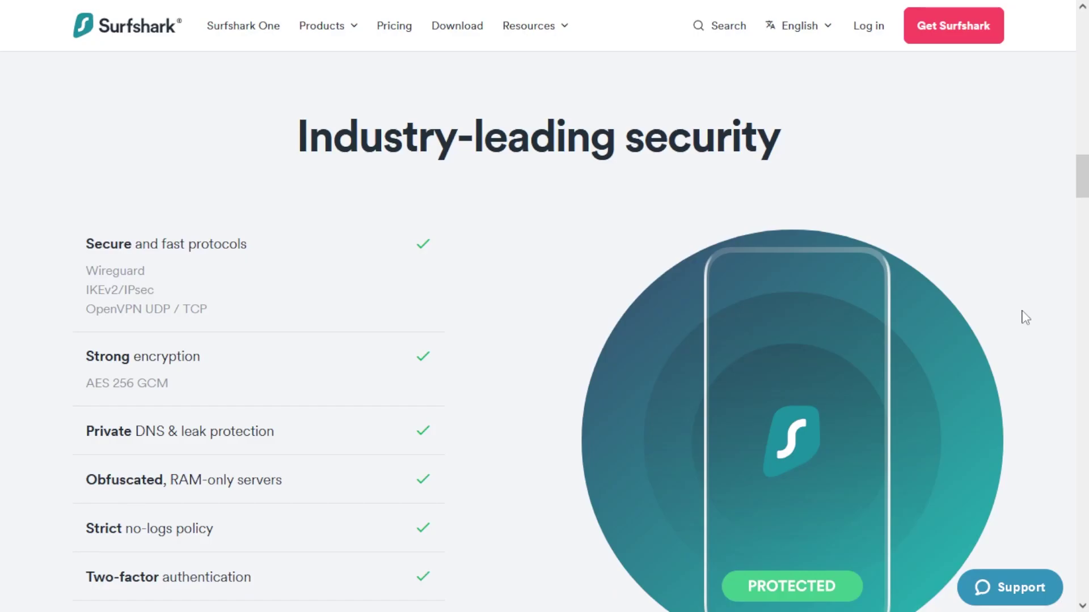
# Scroll the Surfshark homepage past the features, server map, testimonials and pricing to the footer links
pyautogui.scroll(-1, 1025, 318)
pyautogui.scroll(-5, 1025, 318)
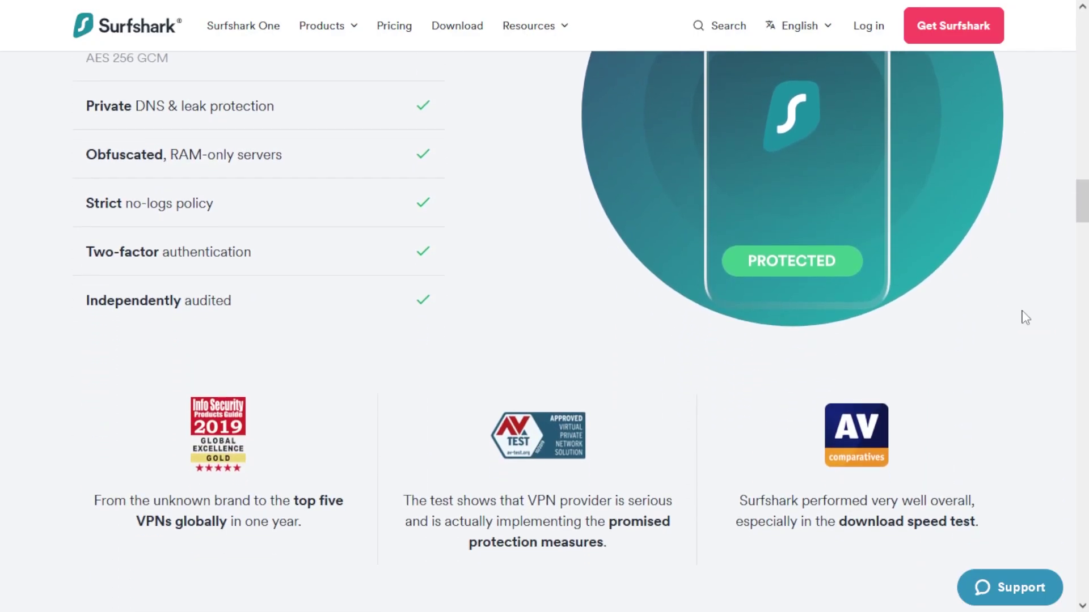
pyautogui.scroll(-8, 1025, 318)
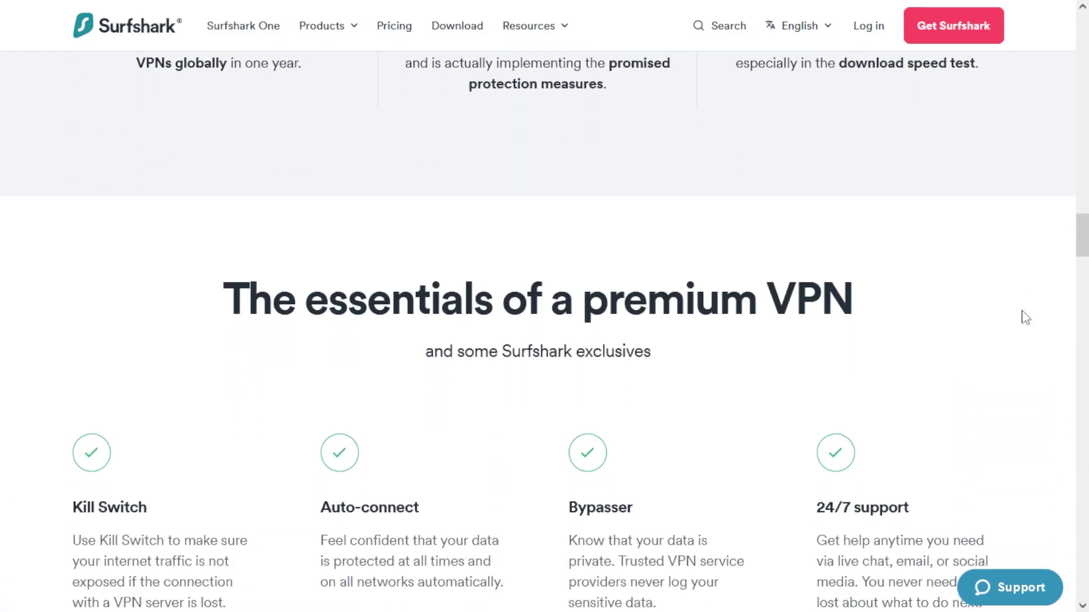
pyautogui.scroll(-1, 1025, 318)
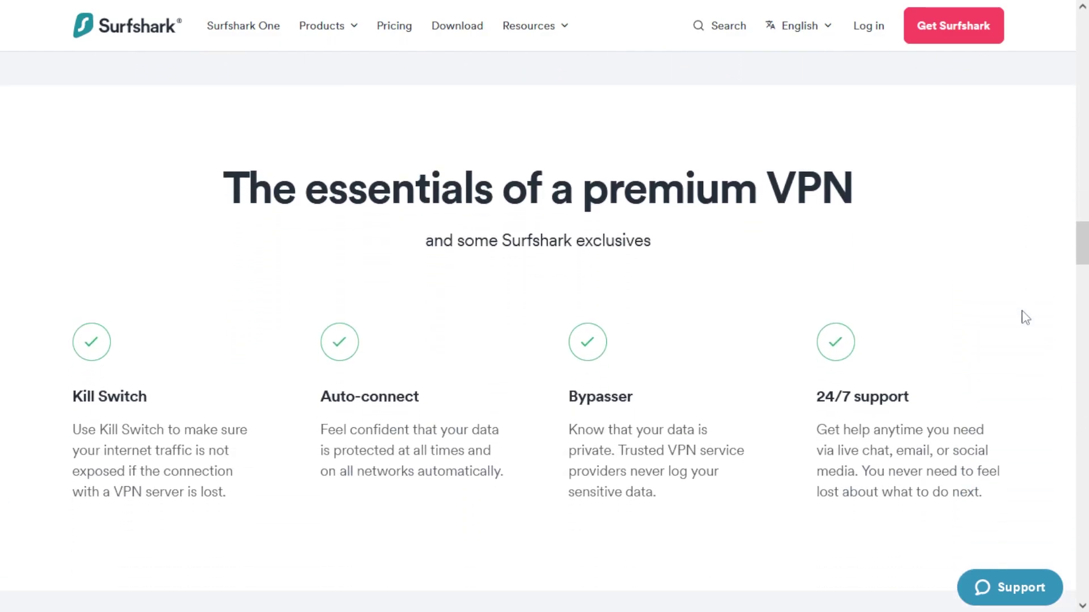
pyautogui.scroll(-8, 1025, 318)
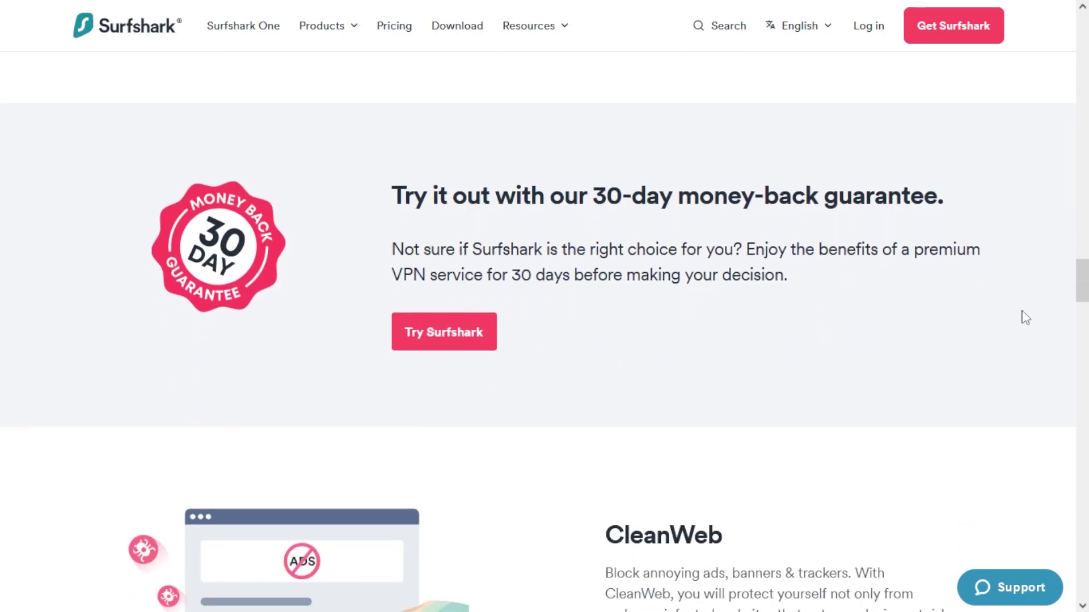
pyautogui.scroll(-6, 1025, 318)
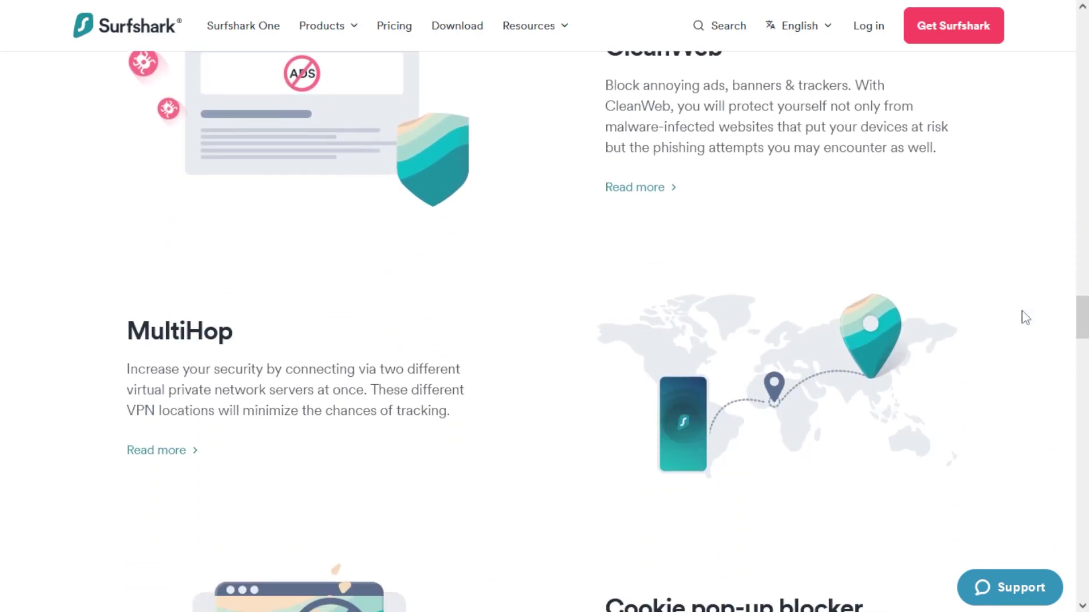
pyautogui.scroll(-5, 1025, 318)
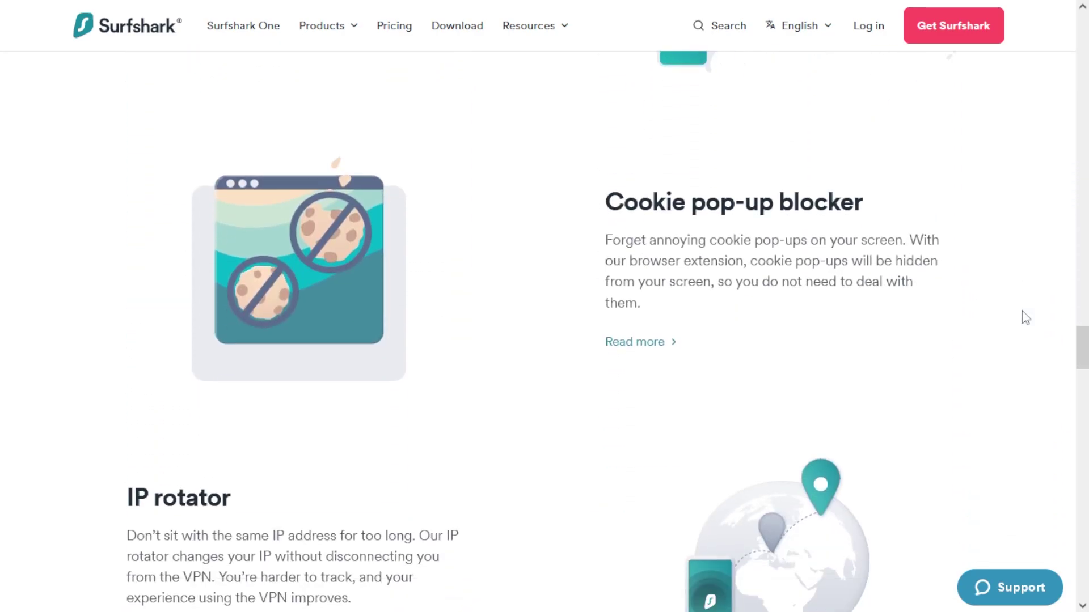
pyautogui.scroll(-5, 1025, 317)
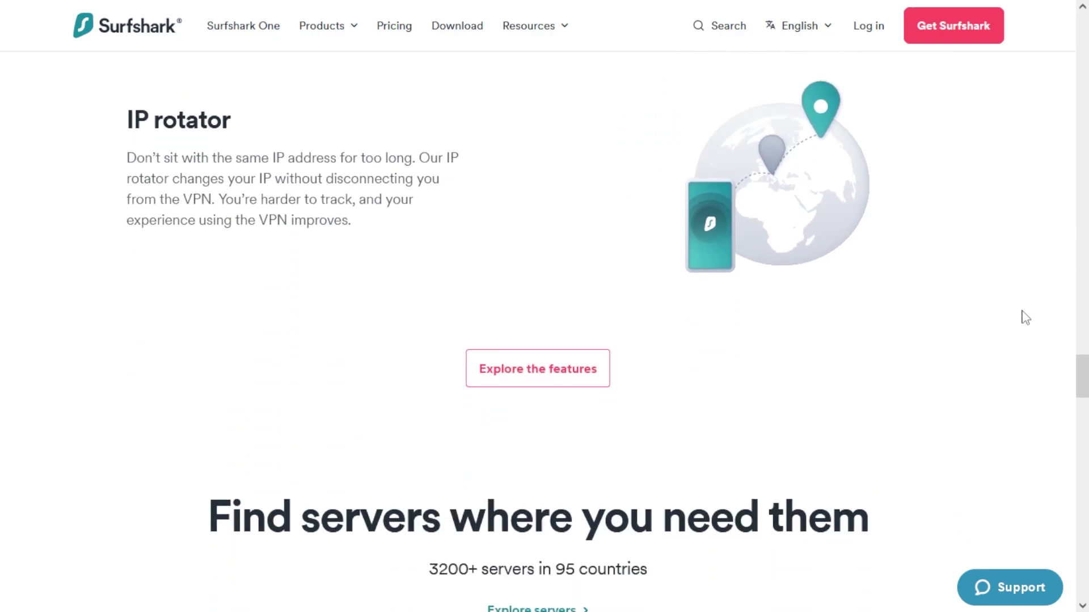
pyautogui.scroll(-6, 1025, 318)
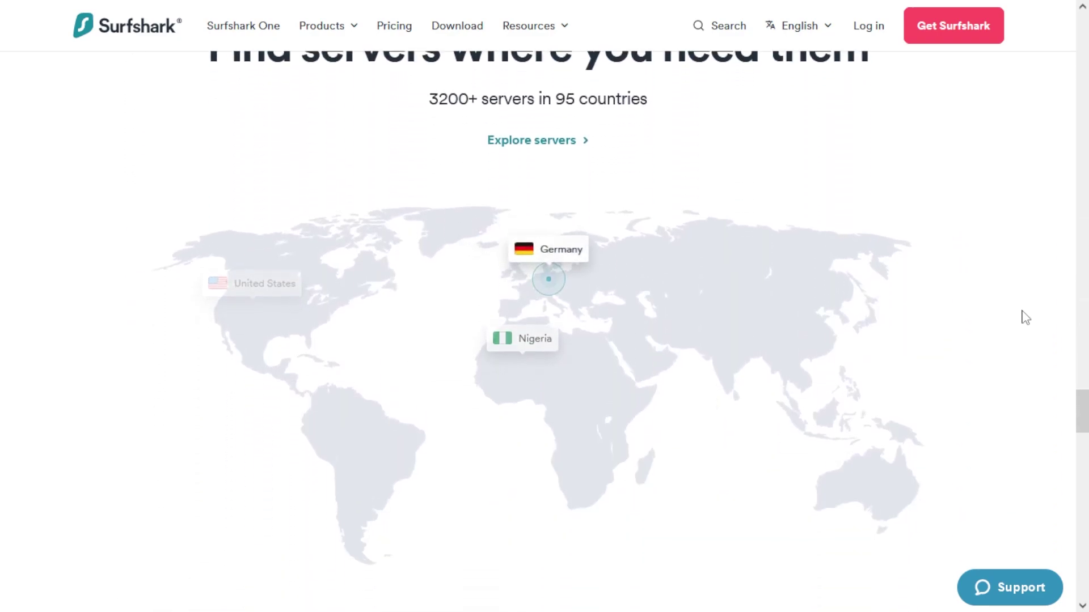
pyautogui.scroll(-3, 1025, 318)
pyautogui.scroll(-3, 1026, 318)
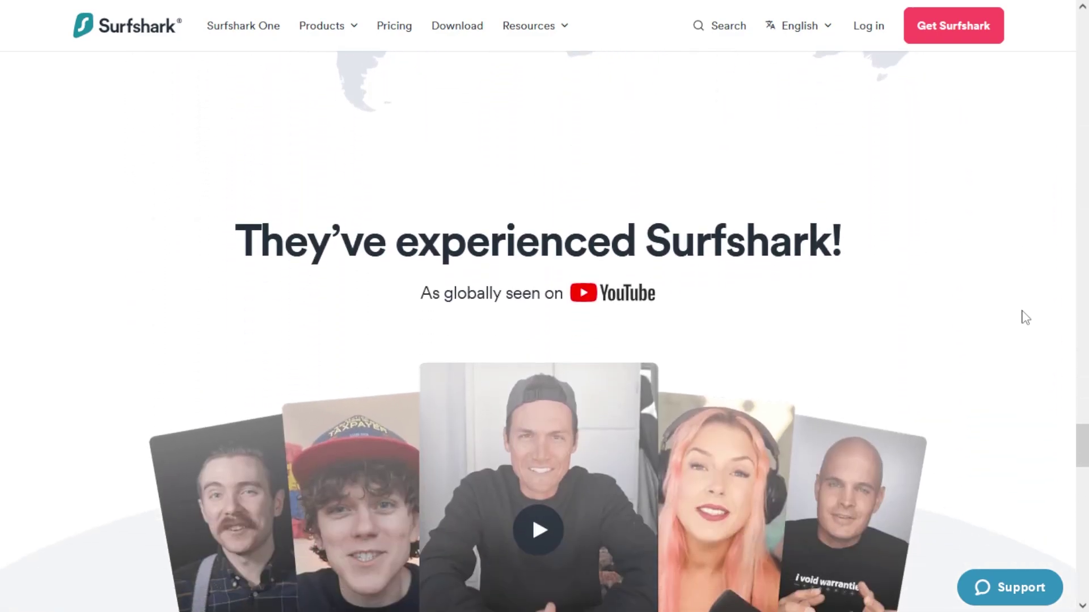
pyautogui.scroll(-7, 1025, 317)
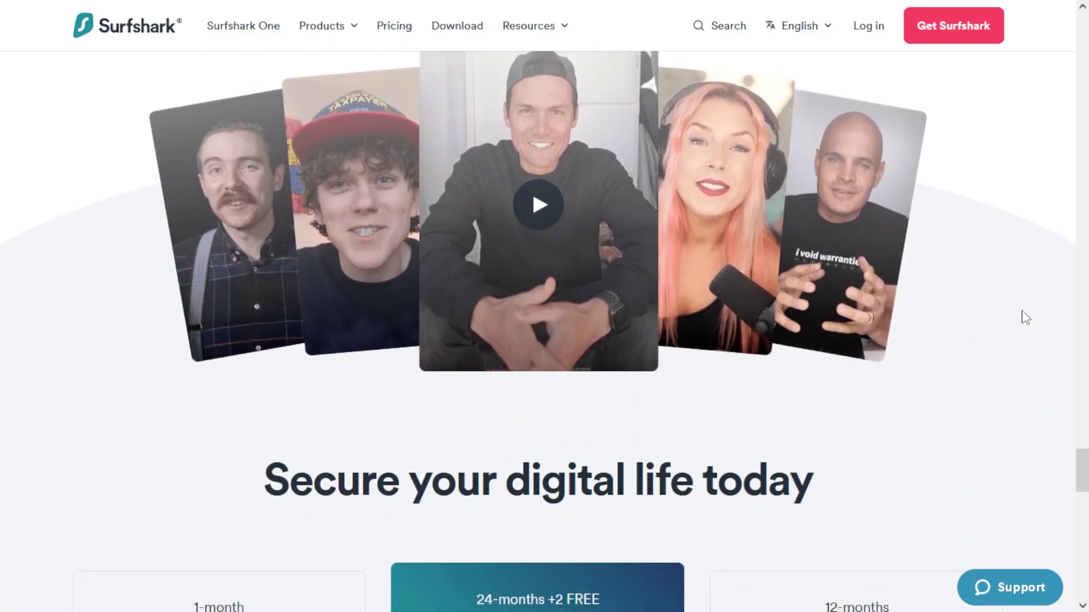
pyautogui.scroll(-10, 1026, 318)
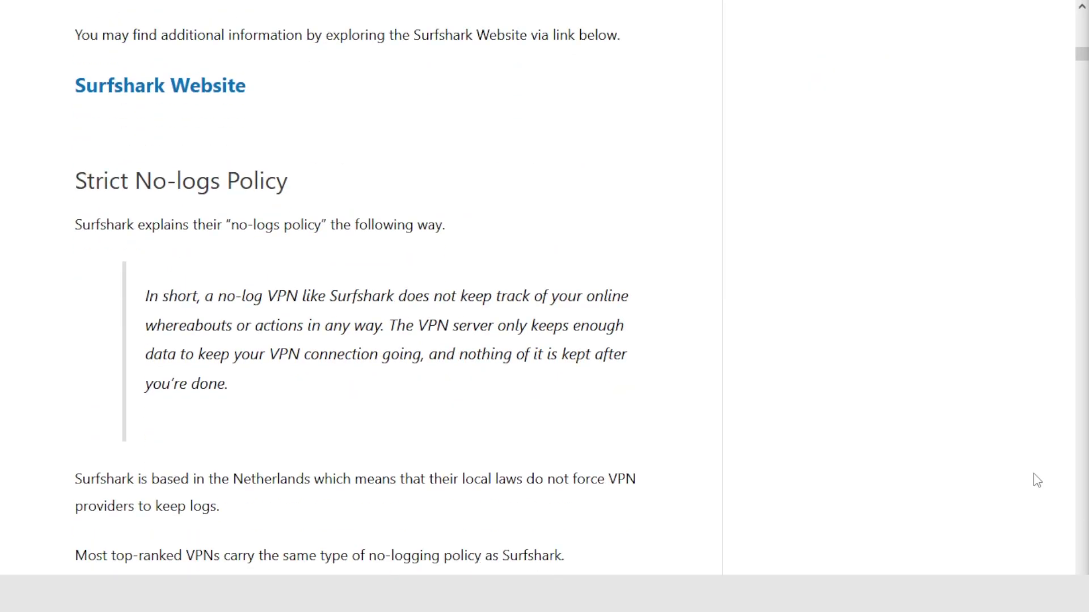
# Scroll TroyPoint's review past Static IP, MultiHop, protocols and servers to the Fire OS/Android TV apps list
pyautogui.scroll(-10, 1033, 479)
pyautogui.scroll(-10, 1037, 480)
pyautogui.scroll(-10, 1037, 481)
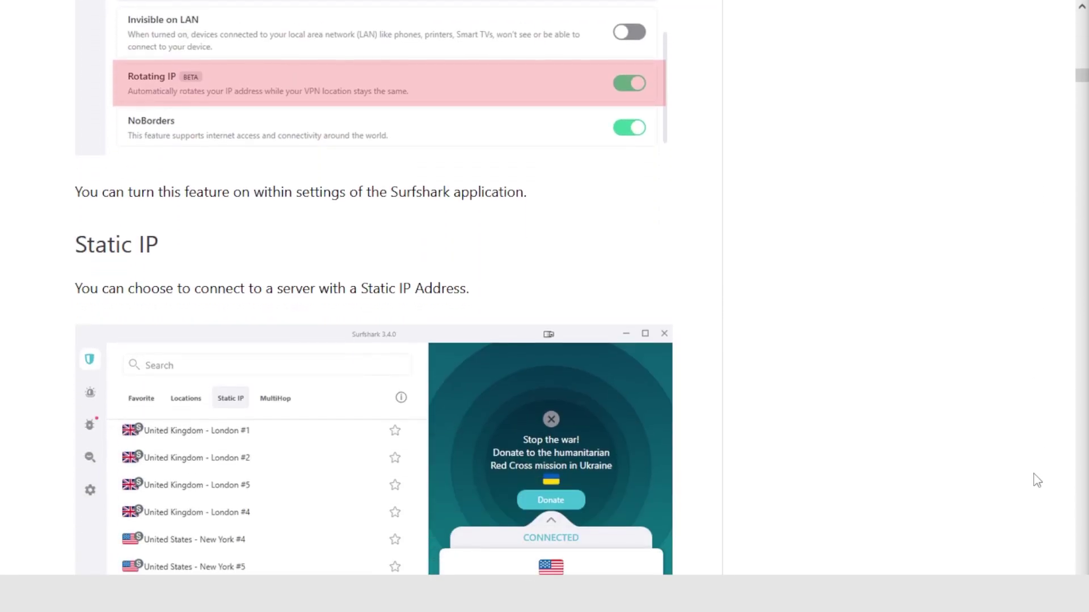
pyautogui.scroll(-4, 927, 441)
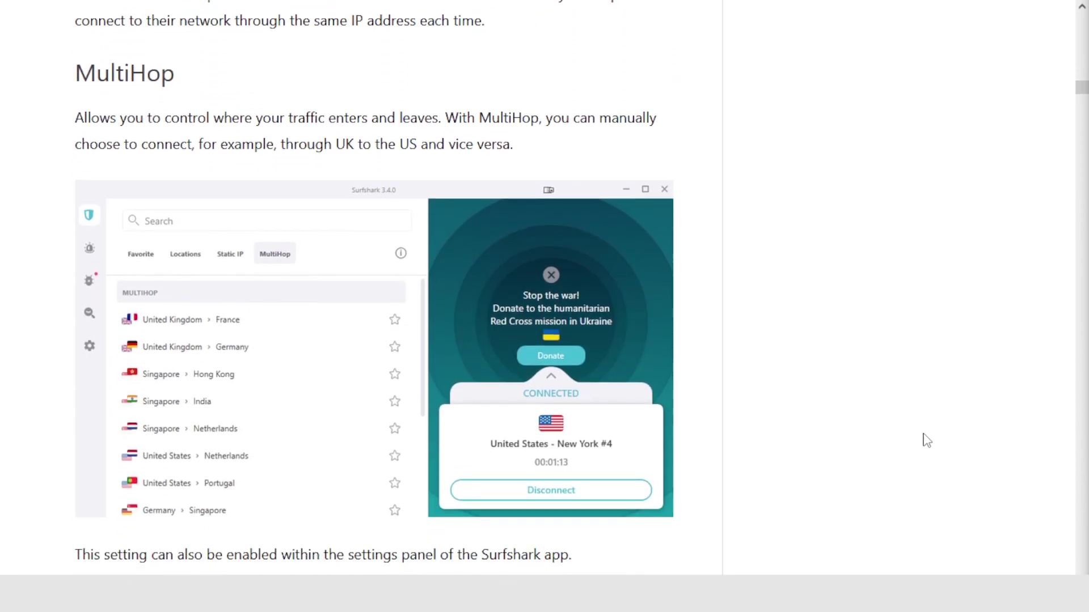
pyautogui.scroll(-17, 927, 441)
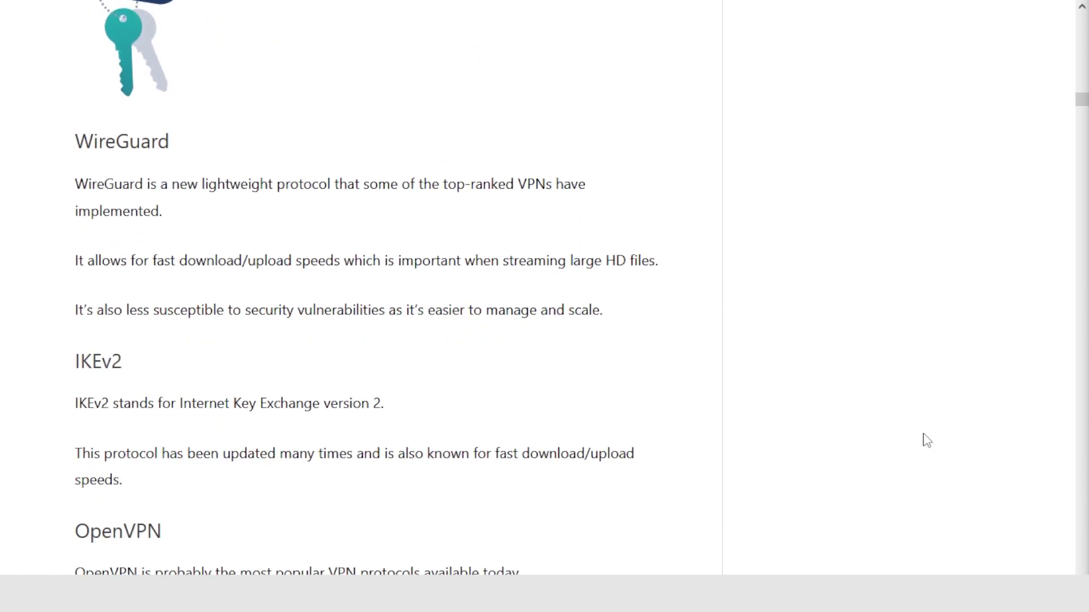
pyautogui.scroll(-18, 925, 441)
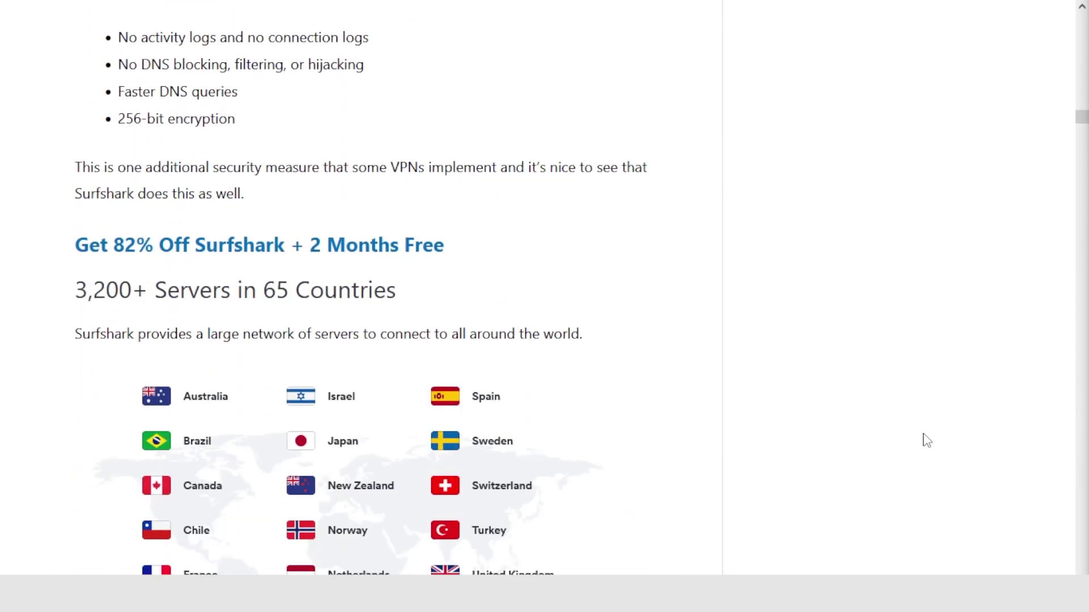
pyautogui.scroll(-12, 926, 441)
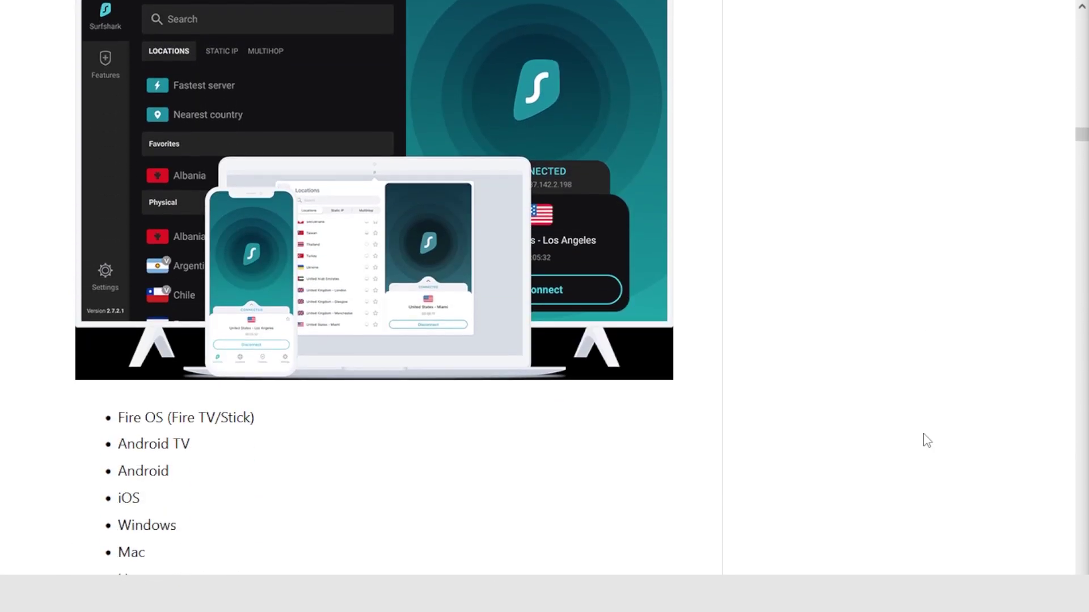